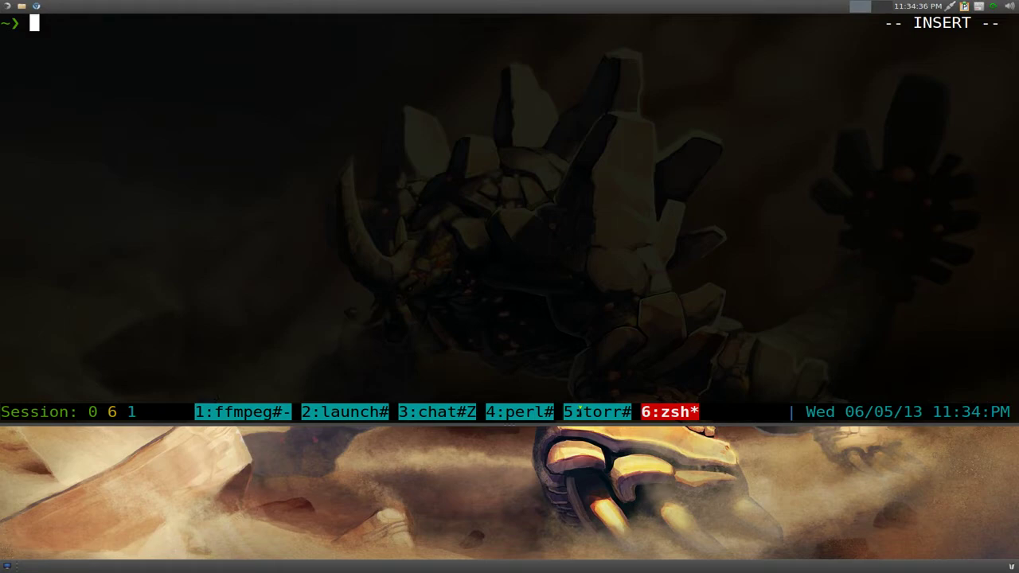
- Launch KeePassC from the zsh prompt with the keepassc command
{"action": "type", "text": "k"}
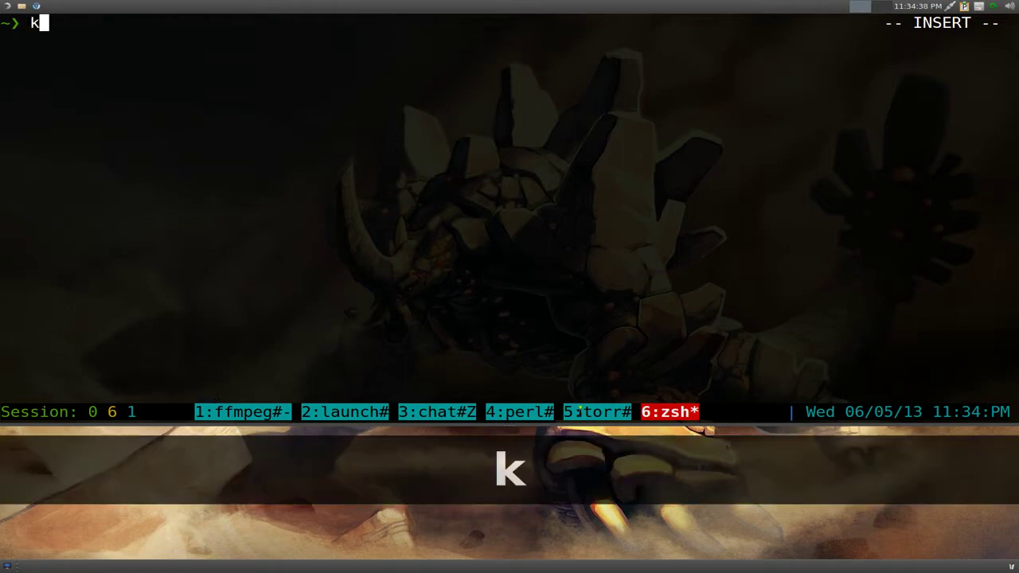
{"action": "type", "text": "eepassc"}
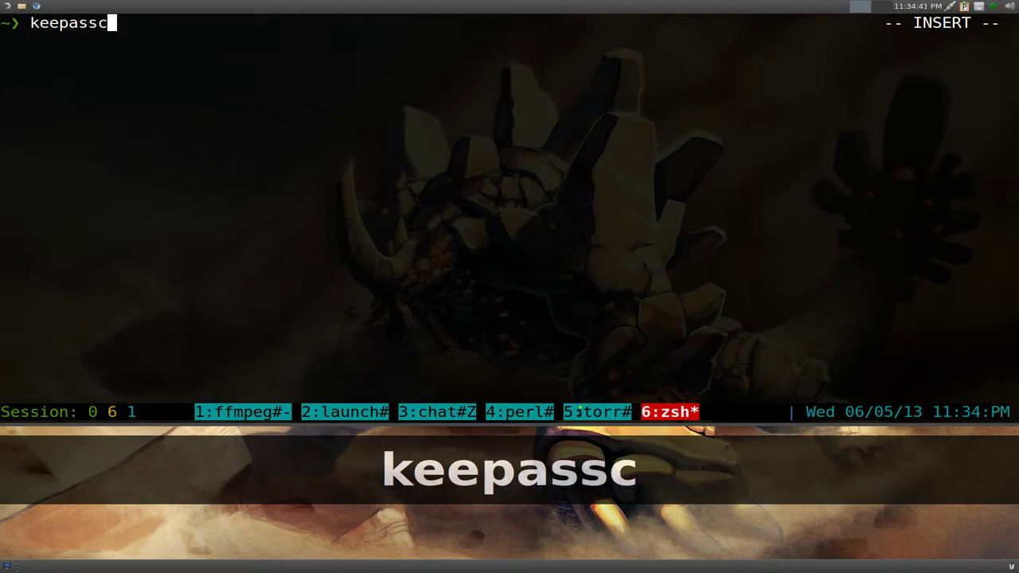
{"action": "key", "text": "Return"}
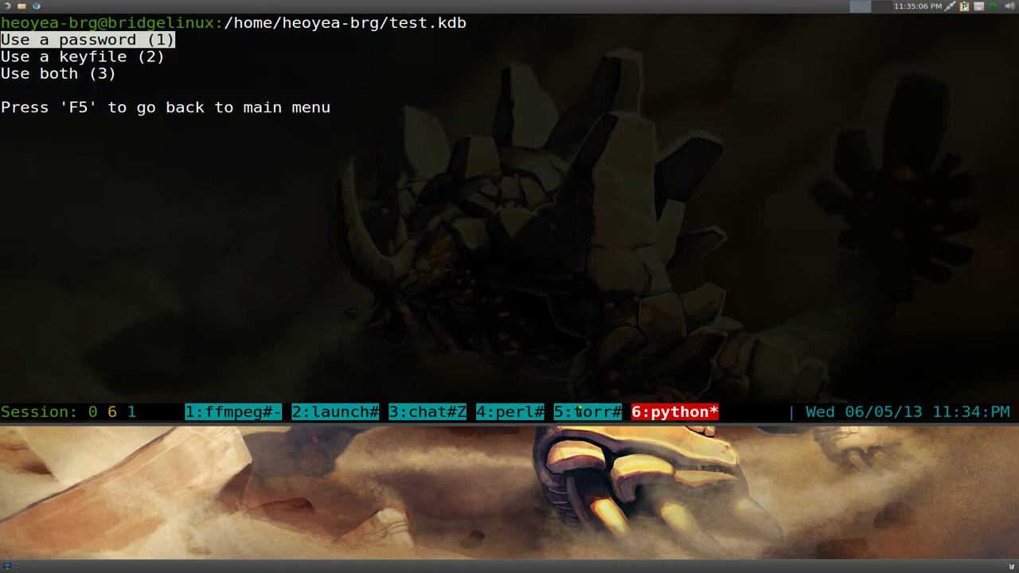
- Return to the main menu, demonstrate j/k and arrow navigation, then choose Create new database
{"action": "key", "text": "F5"}
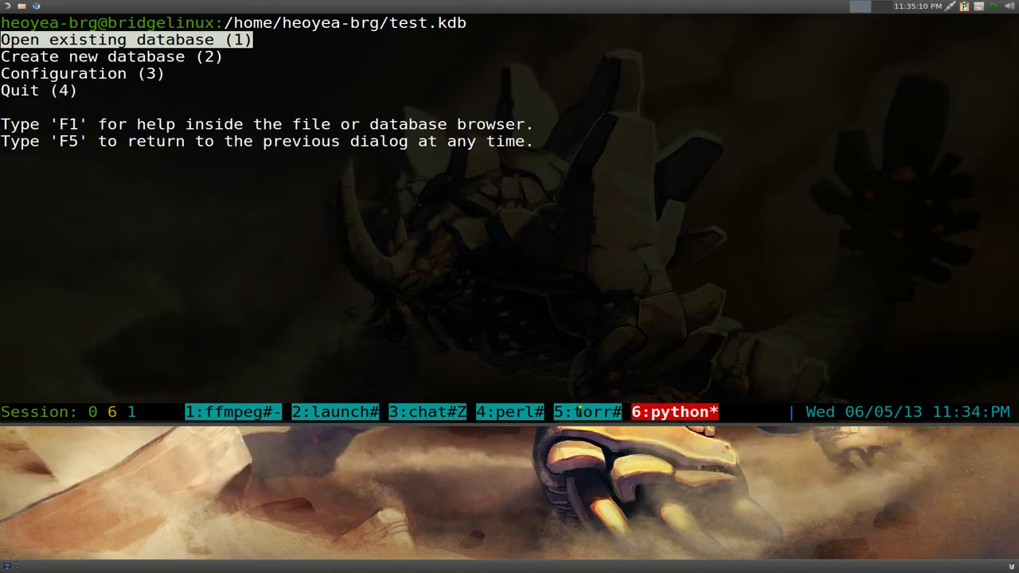
{"action": "key", "text": "j"}
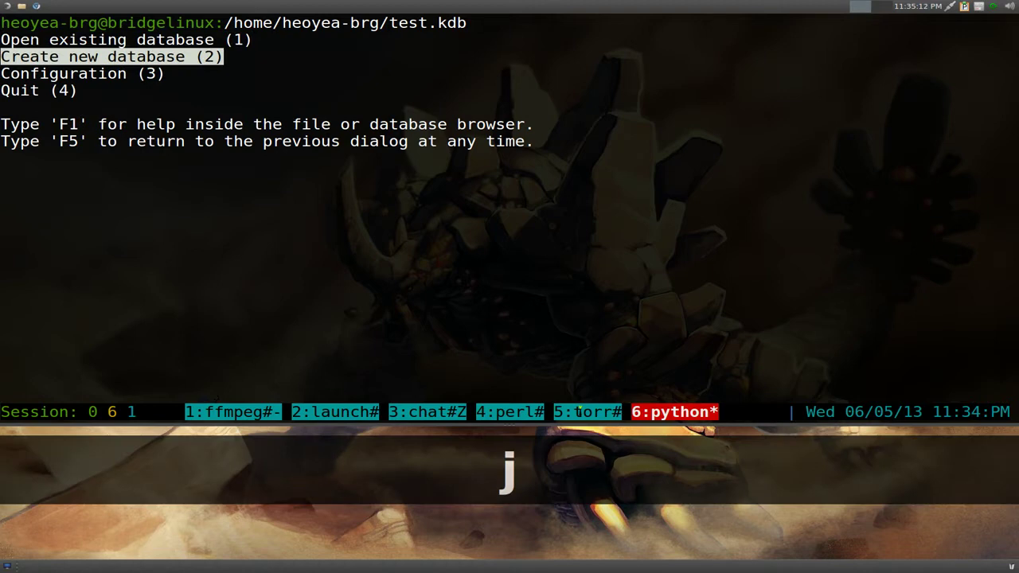
{"action": "key", "text": "k"}
{"action": "key", "text": "j"}
{"action": "key", "text": "j"}
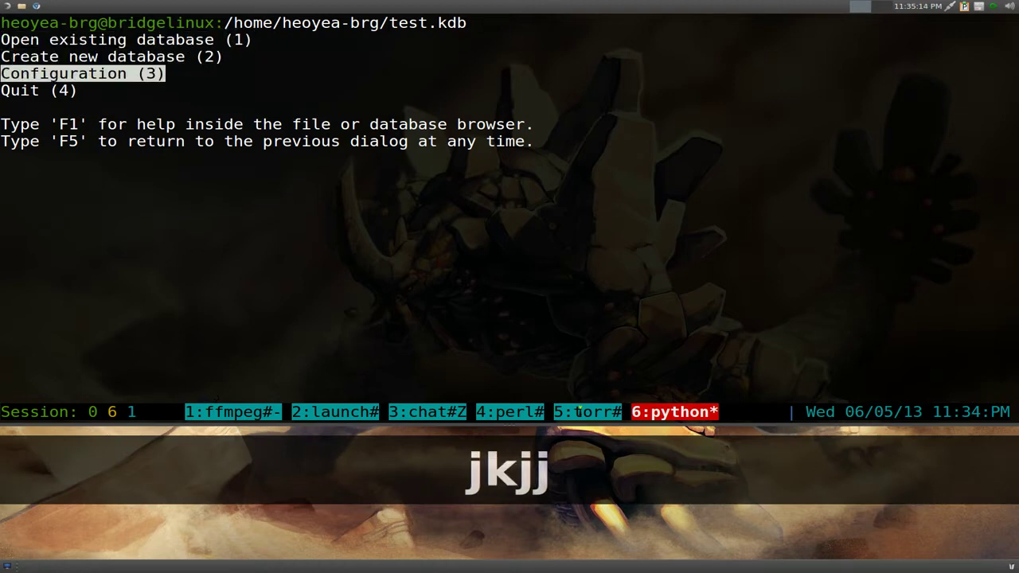
{"action": "key", "text": "k"}
{"action": "key", "text": "k"}
{"action": "key", "text": "j"}
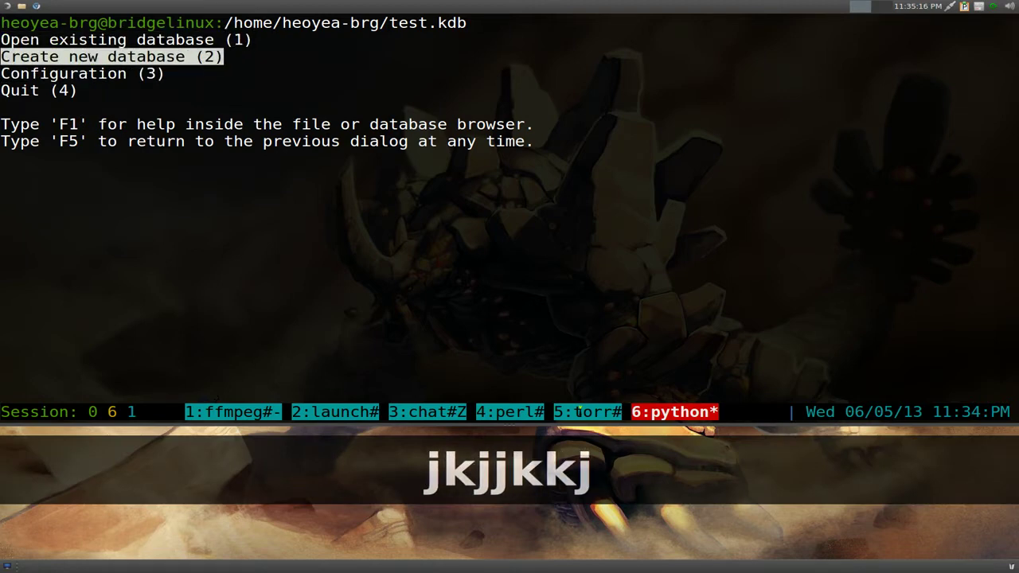
{"action": "key", "text": "Up"}
{"action": "key", "text": "Down"}
{"action": "key", "text": "Down"}
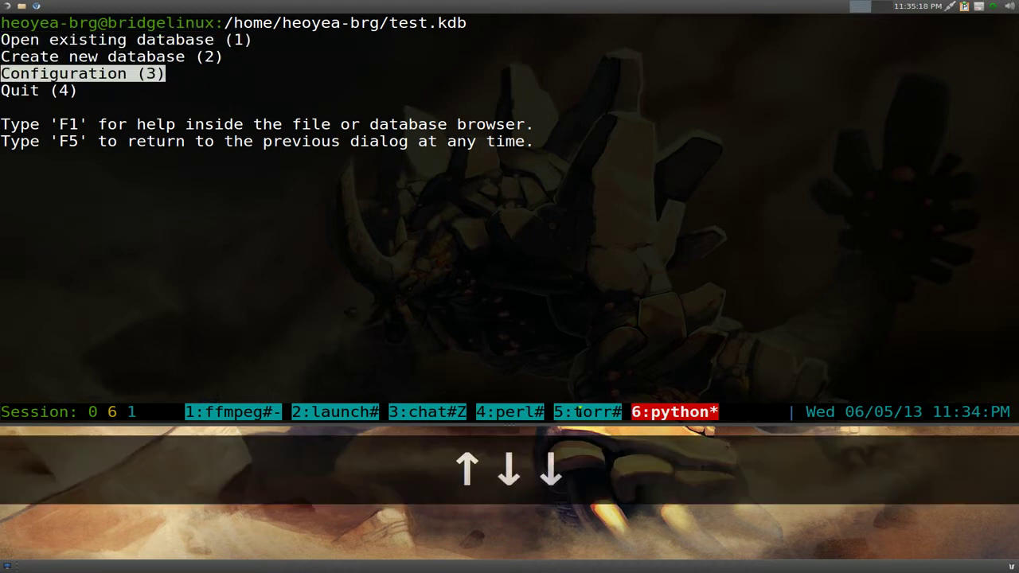
{"action": "key", "text": "Up"}
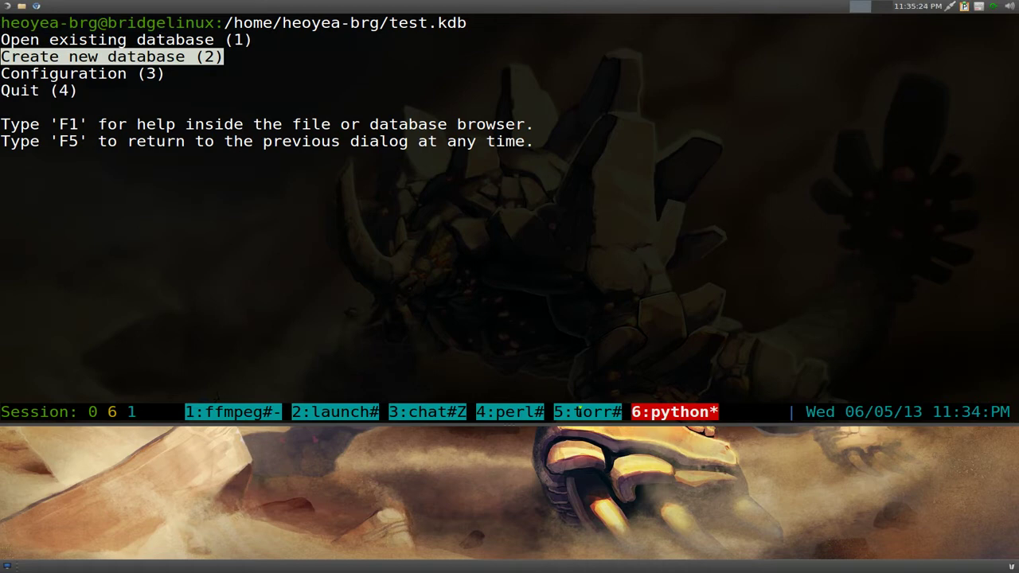
{"action": "key", "text": "Return"}
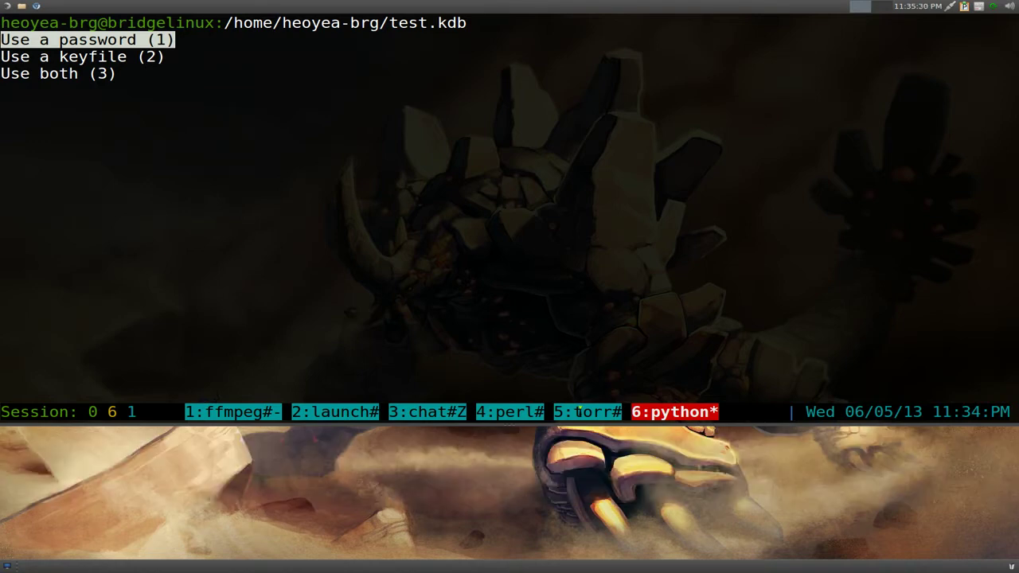
- Protect the new database with a master password, entered and then confirmed
{"action": "key", "text": "Return"}
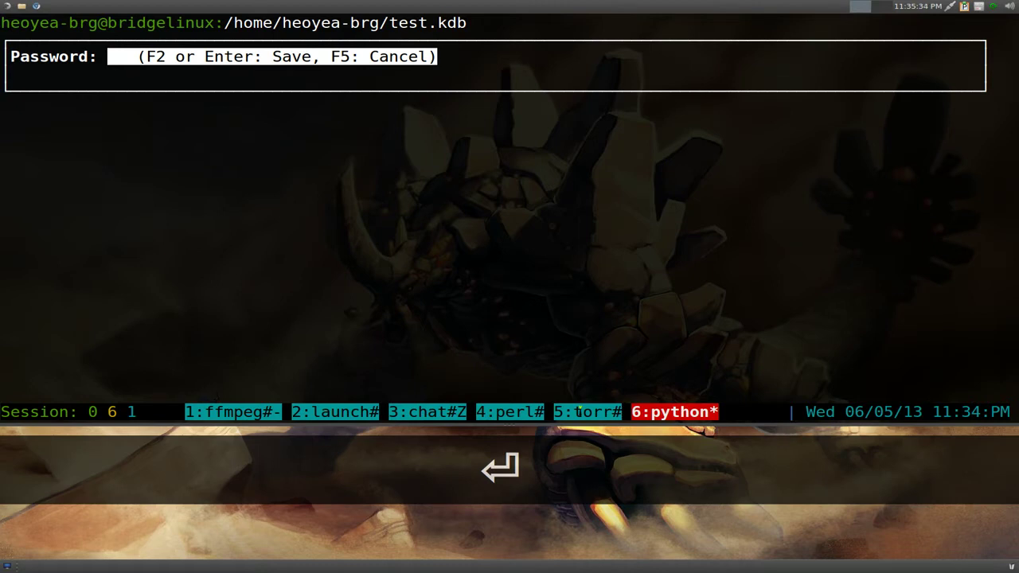
{"action": "type", "text": "123456"}
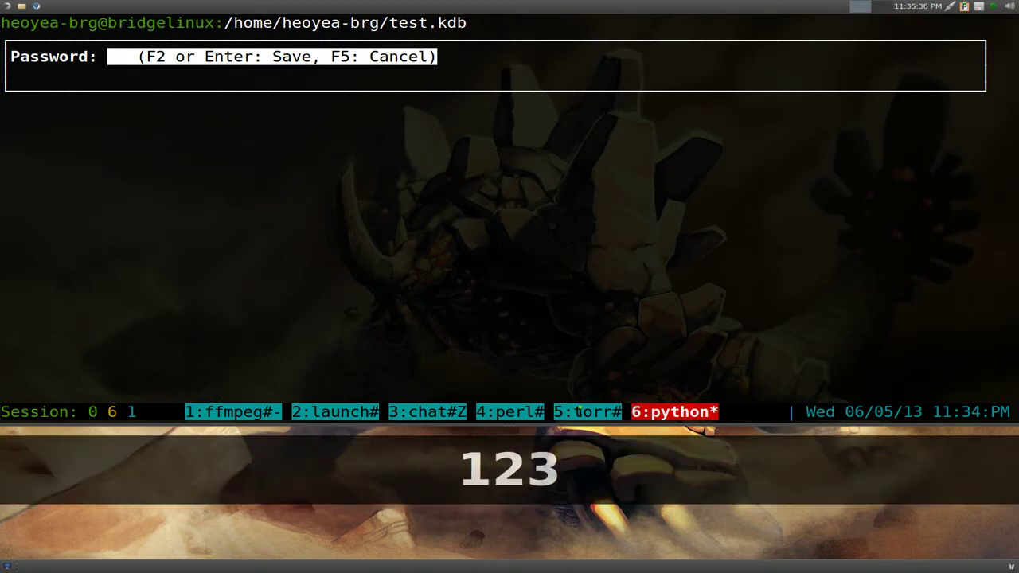
{"action": "key", "text": "Return"}
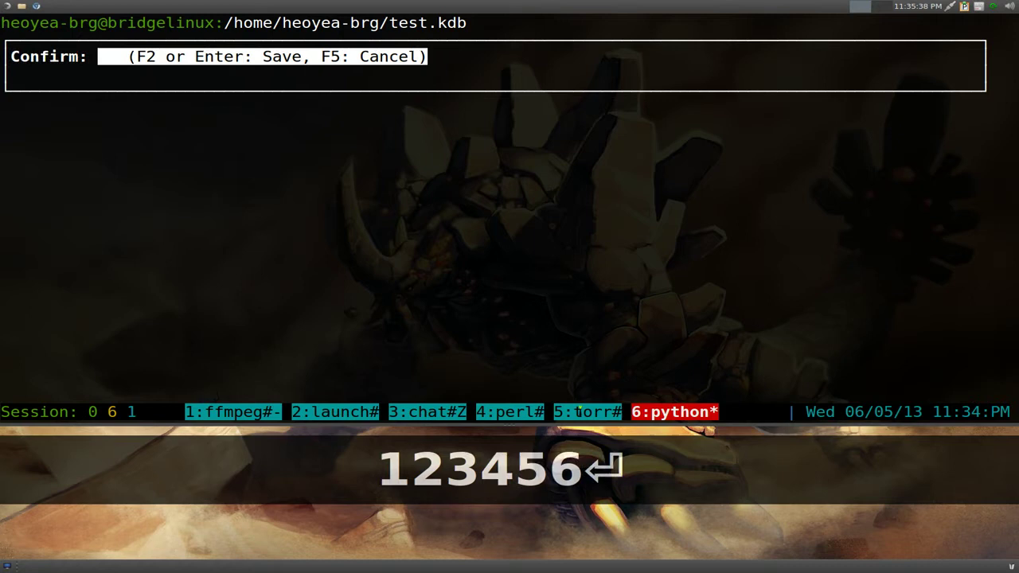
{"action": "type", "text": "123456"}
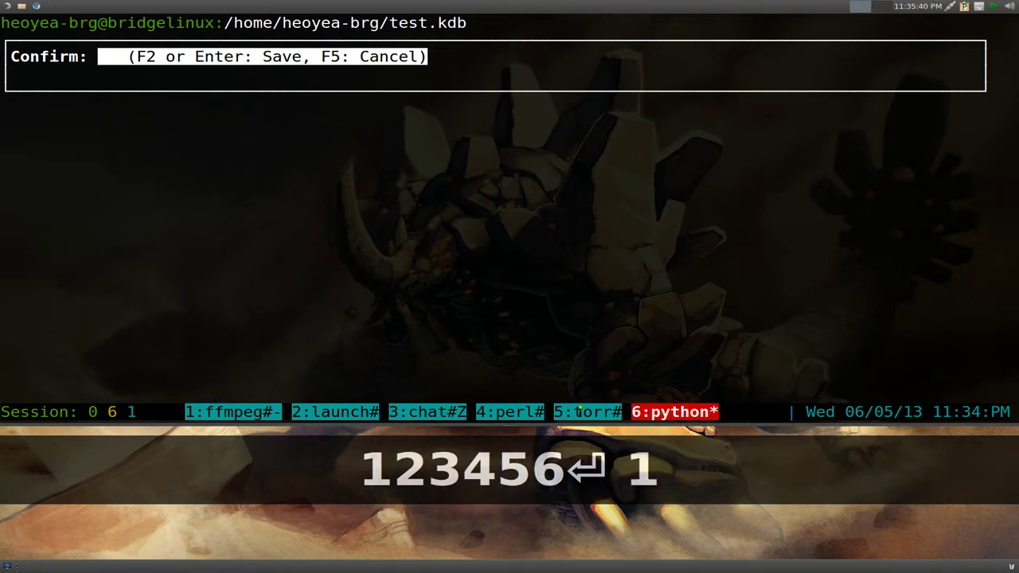
{"action": "key", "text": "Return"}
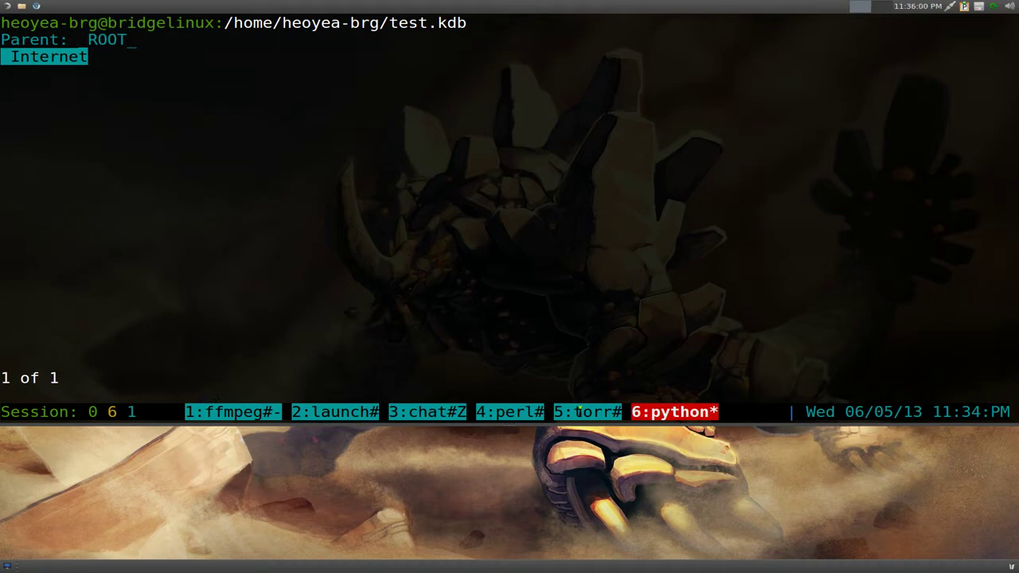
- Save the database by direct path, entering ~/mypass.kdb as the file path
{"action": "key", "text": "x"}
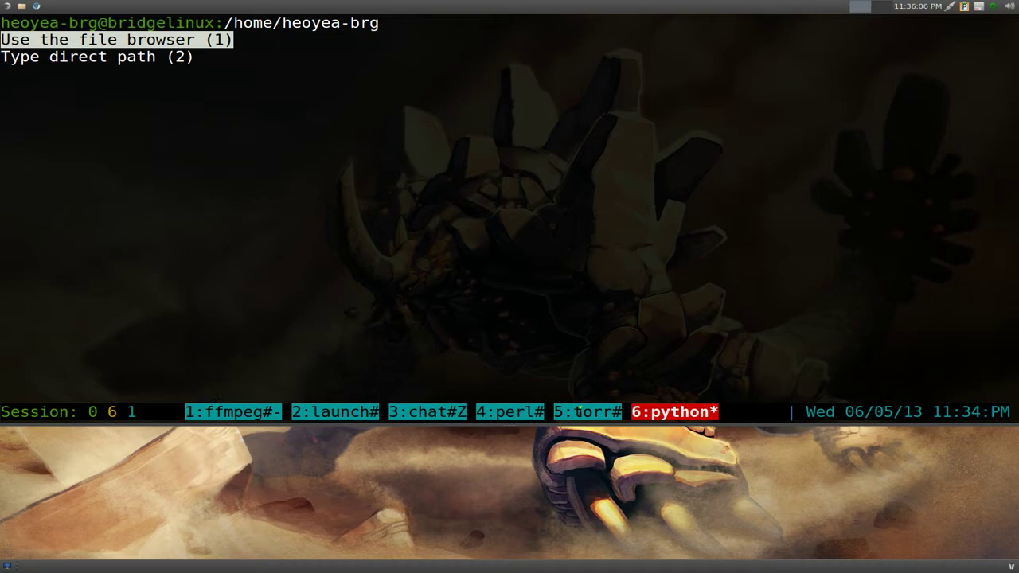
{"action": "key", "text": "j"}
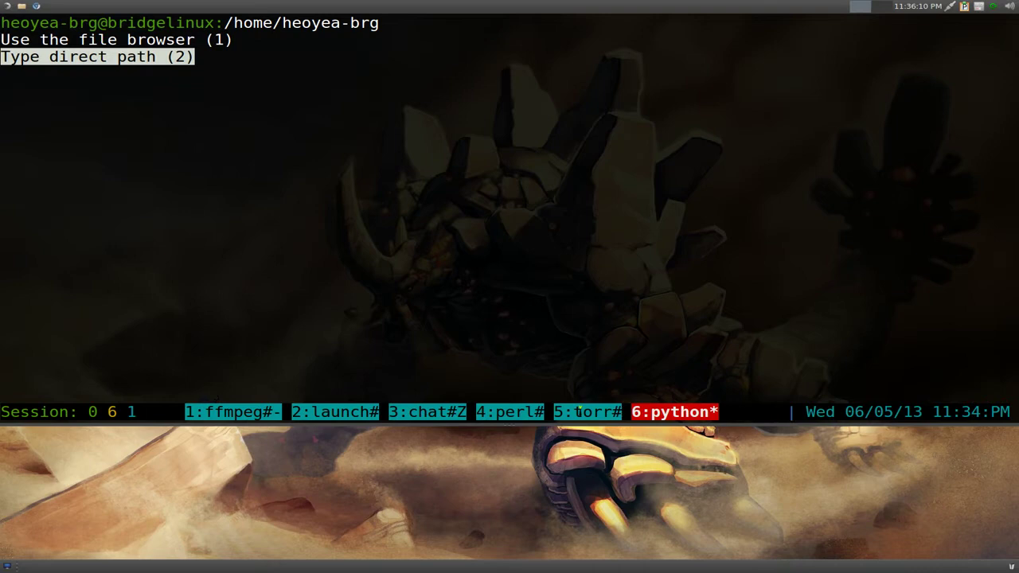
{"action": "key", "text": "Return"}
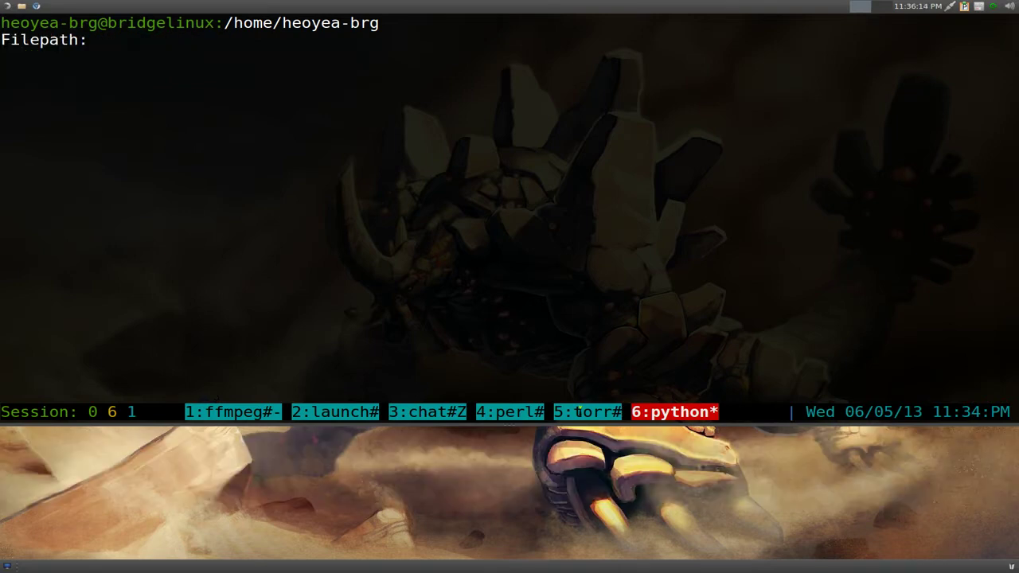
{"action": "type", "text": "~"}
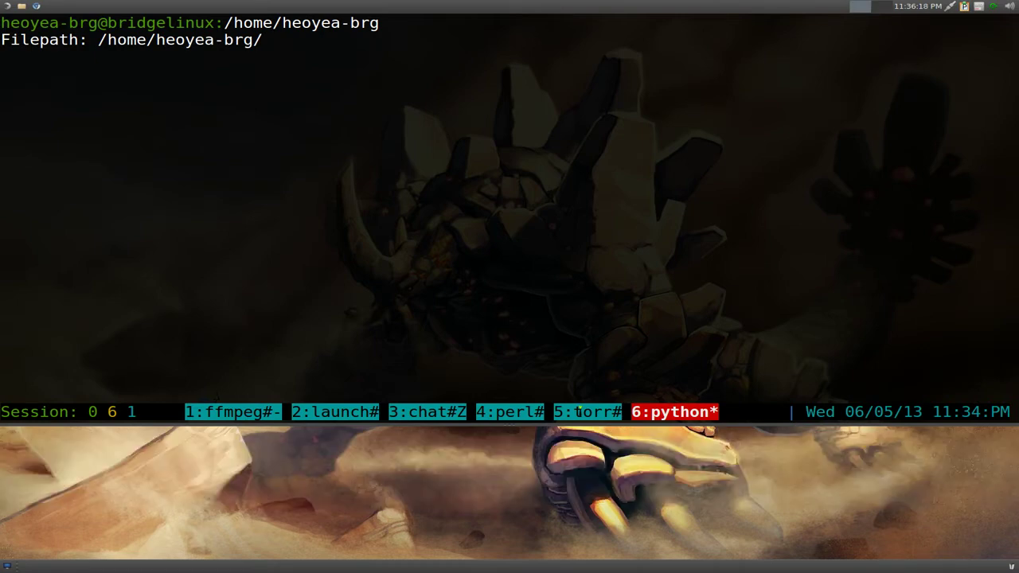
{"action": "type", "text": "m"}
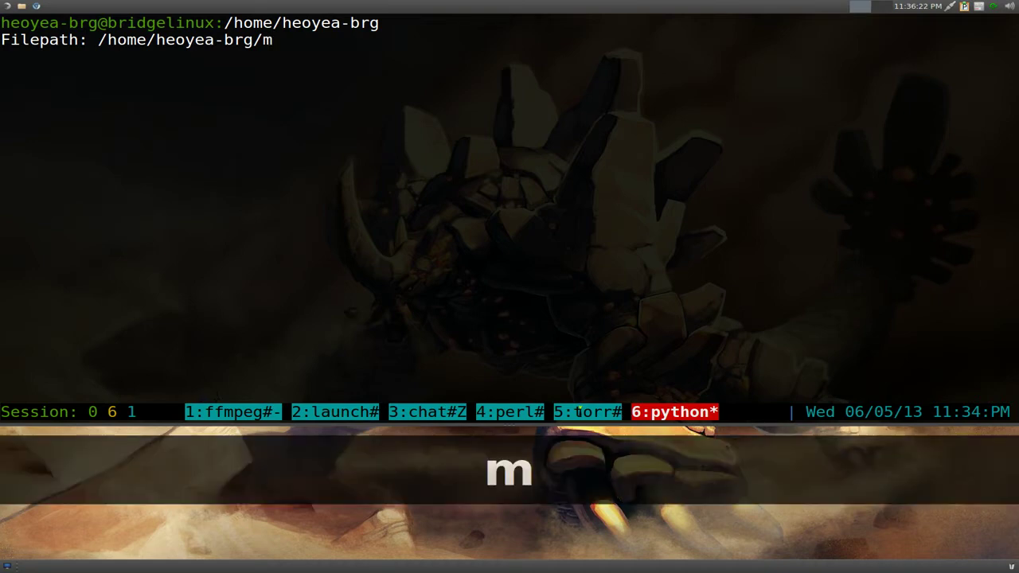
{"action": "type", "text": "ypass"}
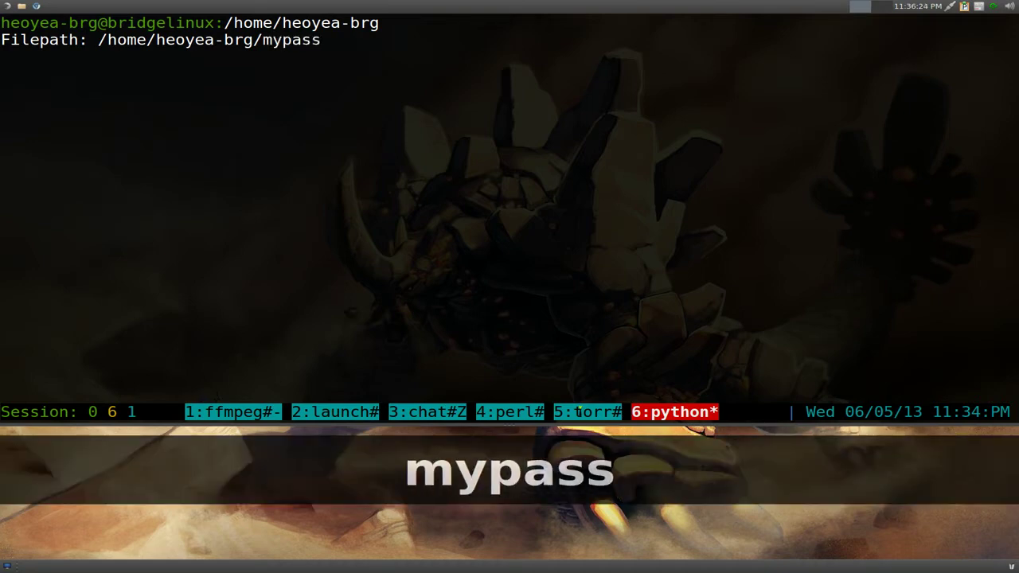
{"action": "type", "text": "."}
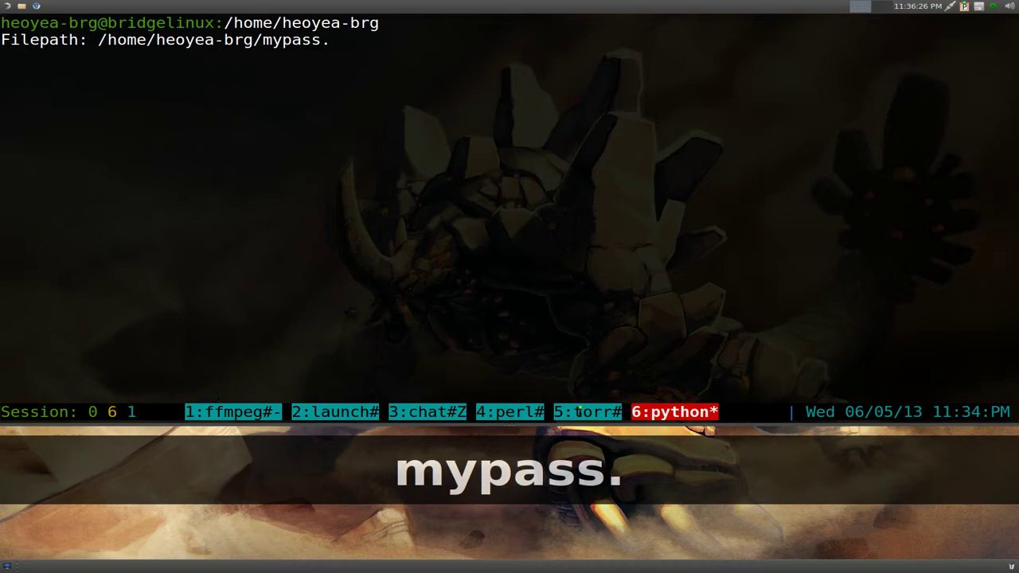
{"action": "type", "text": "kd"}
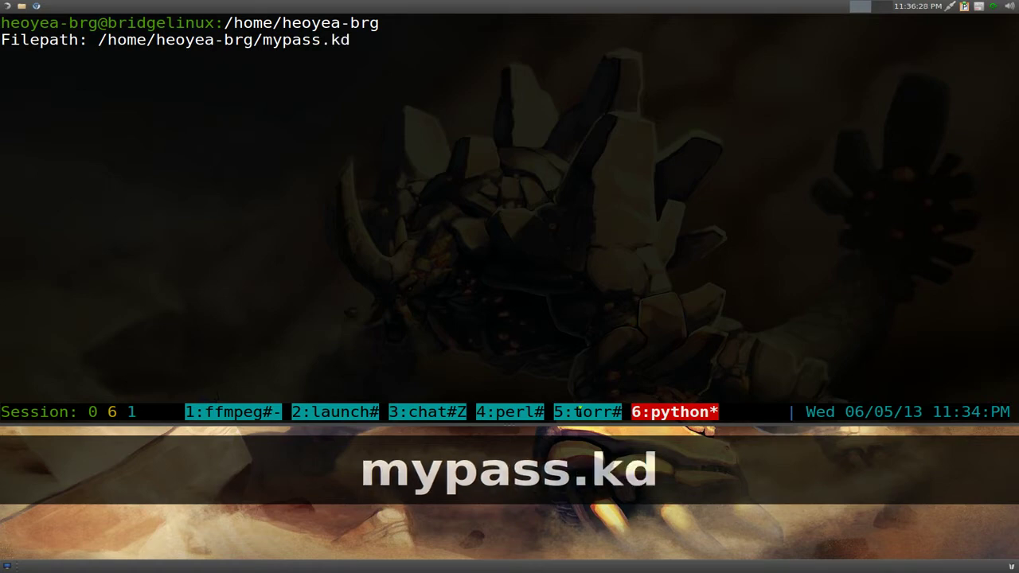
{"action": "type", "text": "b"}
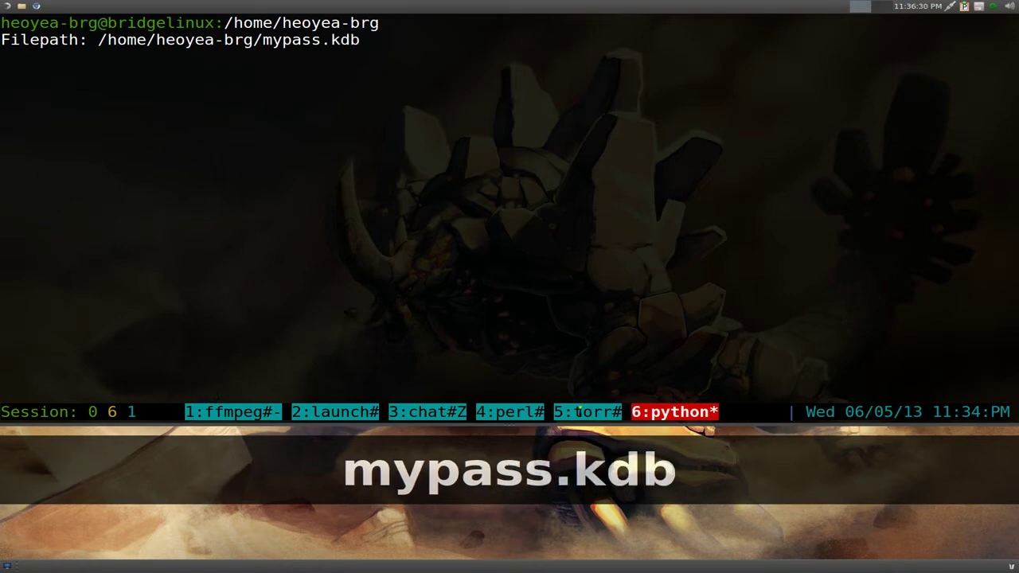
- Finish saving mypass.kdb, then list the home folder to confirm the file exists
{"action": "key", "text": "Return"}
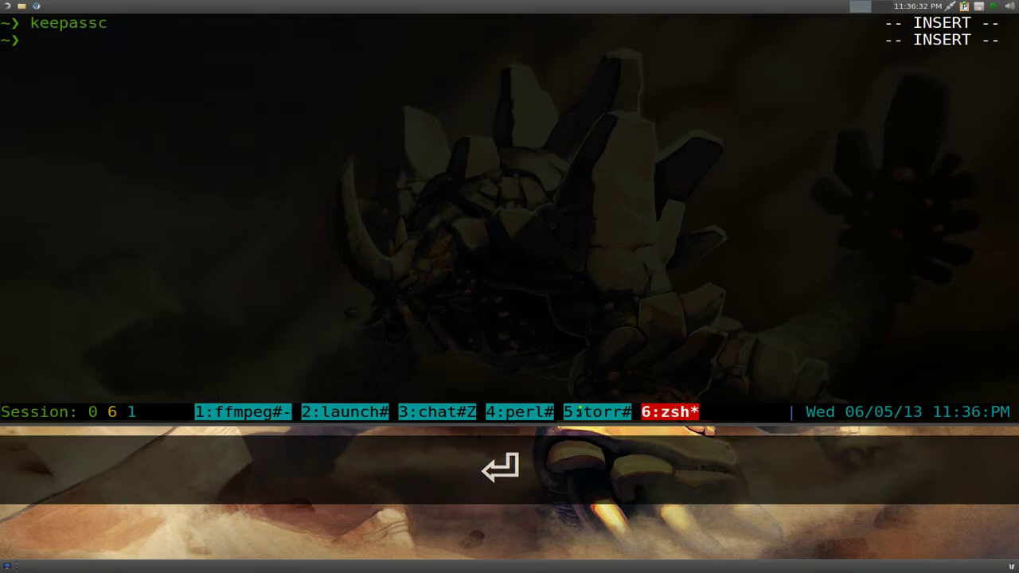
{"action": "type", "text": "lst"}
{"action": "key", "text": "Return"}
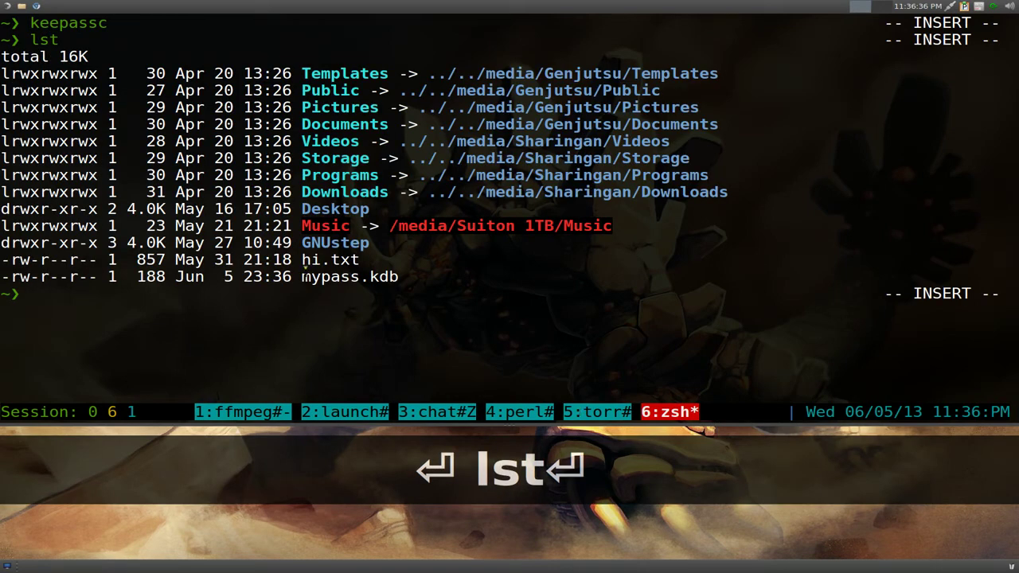
{"action": "left_click_drag", "start_coordinate": [303, 276], "coordinate": [416, 280]}
{"action": "left_click", "coordinate": [655, 281]}
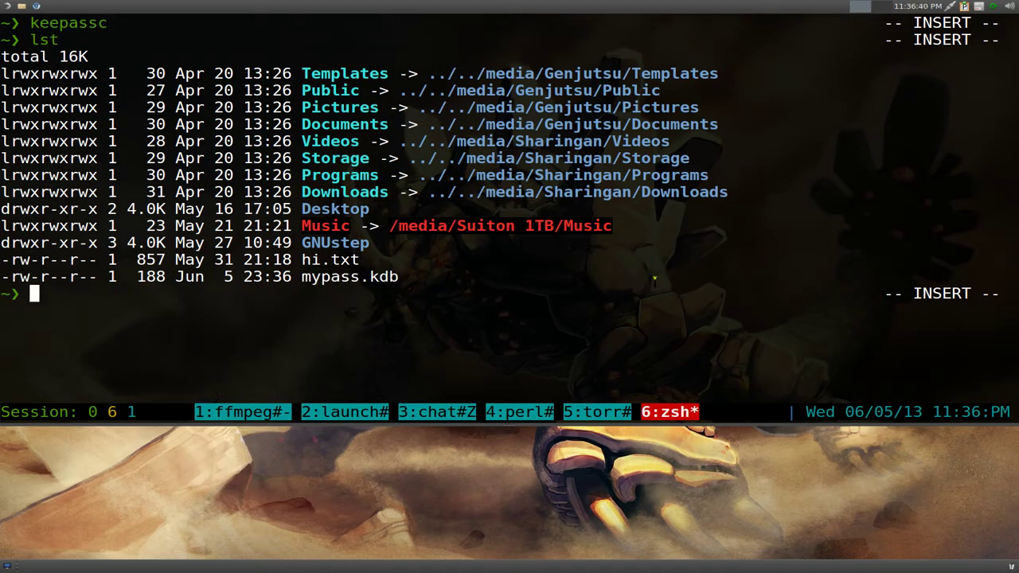
- Relaunch KeePassC on mypass.kdb with keepassc -d, using Tab to complete the file name
{"action": "type", "text": "kee"}
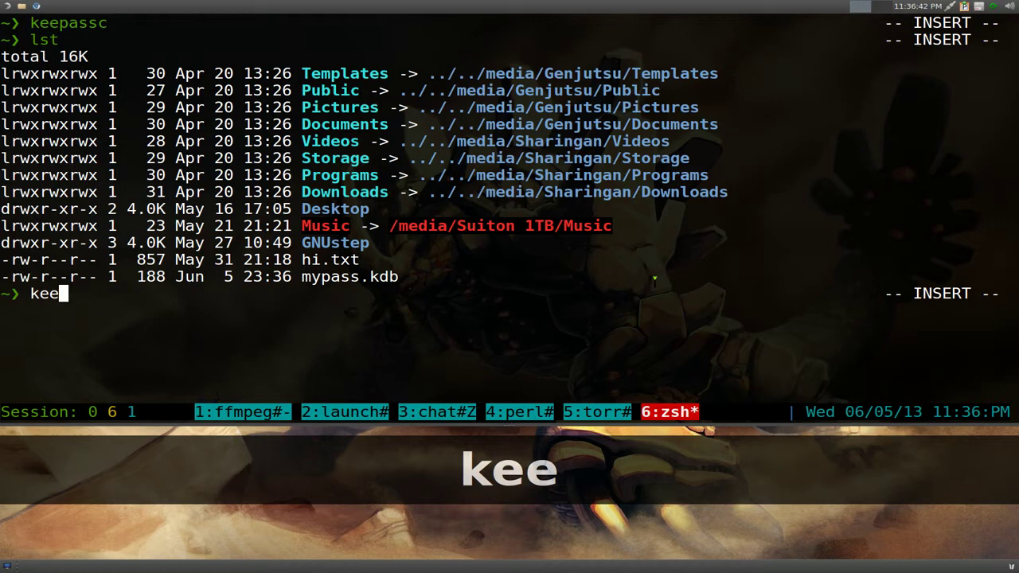
{"action": "type", "text": "passc "}
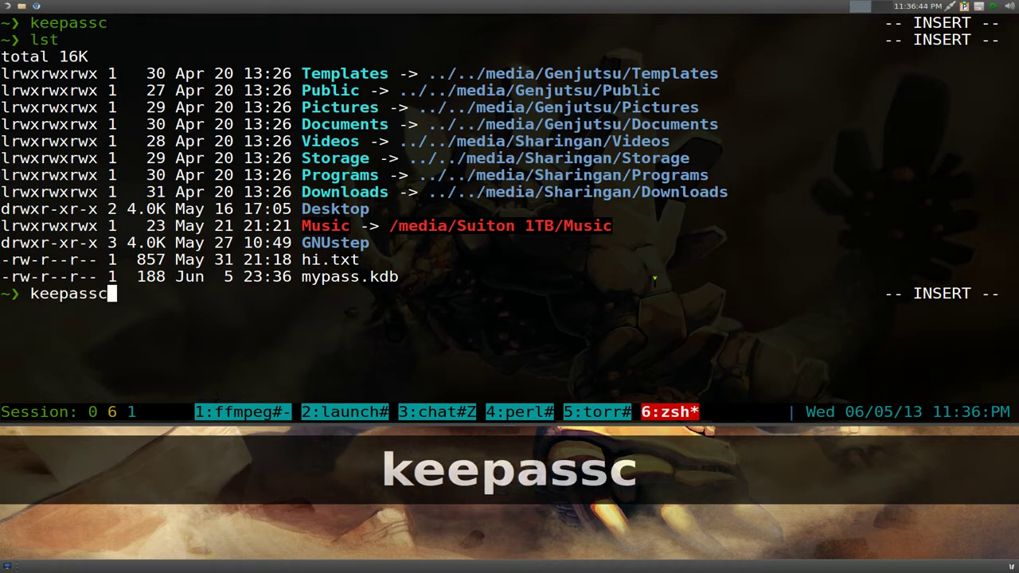
{"action": "type", "text": "-"}
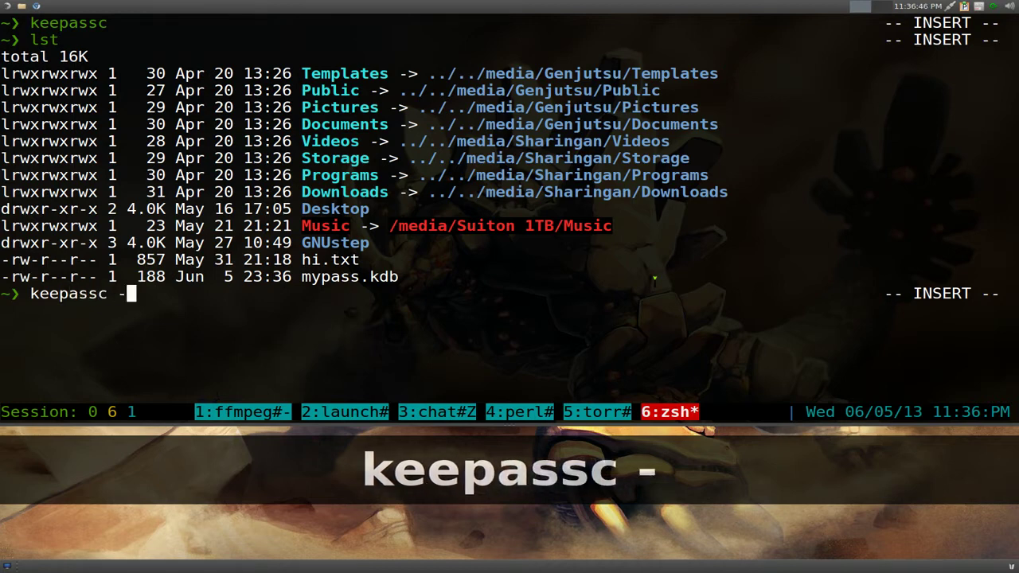
{"action": "type", "text": "d my"}
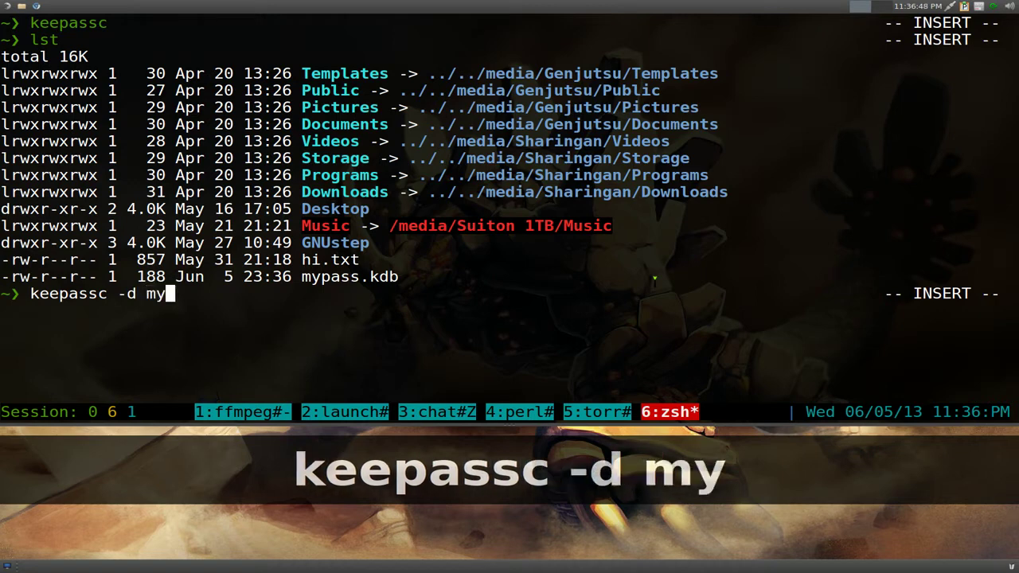
{"action": "key", "text": "Tab"}
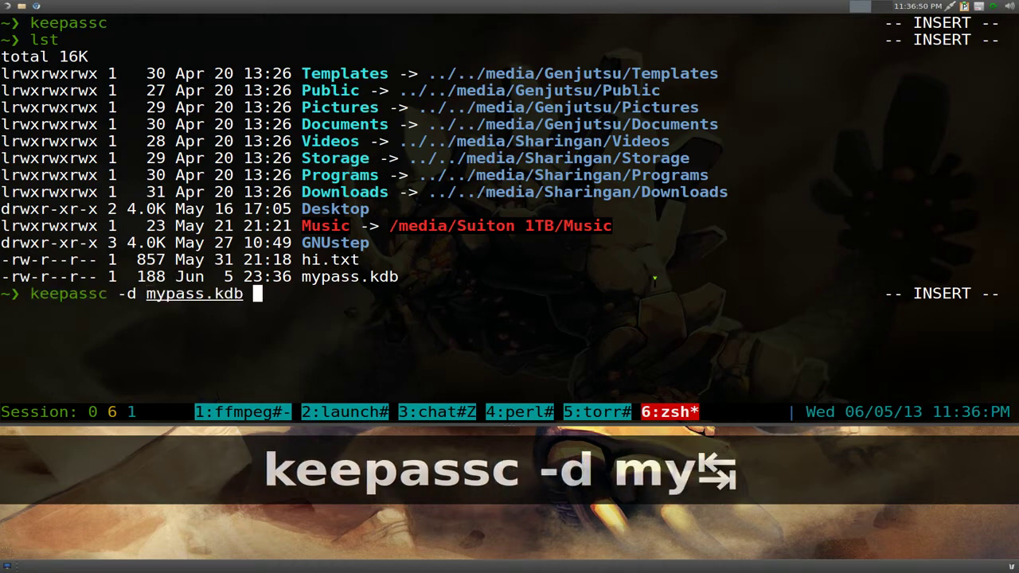
{"action": "key", "text": "Return"}
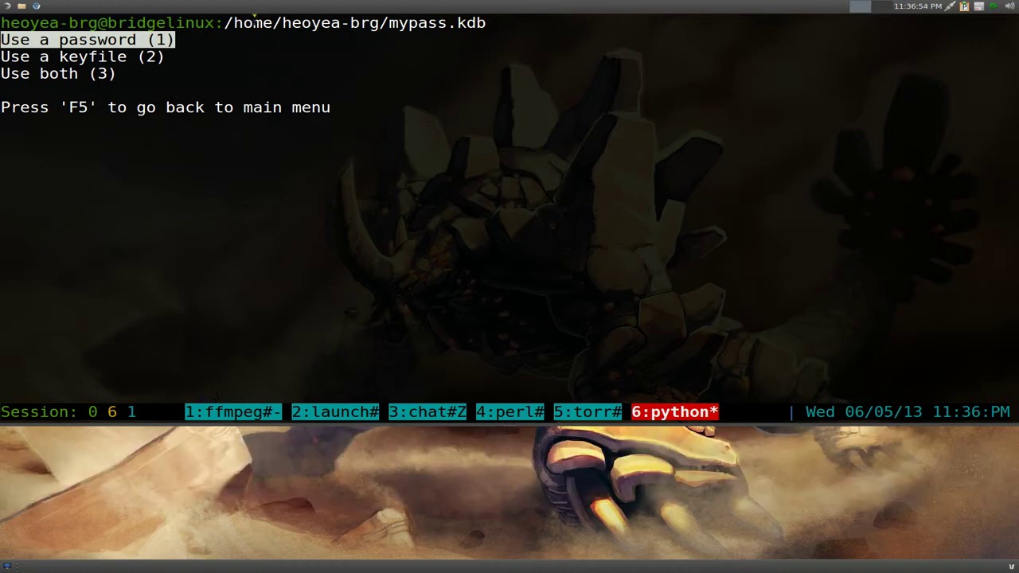
- Highlight the mypass.kdb path, then unlock the database with its master password
{"action": "left_click_drag", "start_coordinate": [253, 22], "coordinate": [489, 22]}
{"action": "left_click", "coordinate": [489, 22]}
{"action": "left_click_drag", "start_coordinate": [293, 22], "coordinate": [485, 22]}
{"action": "key", "text": "Return"}
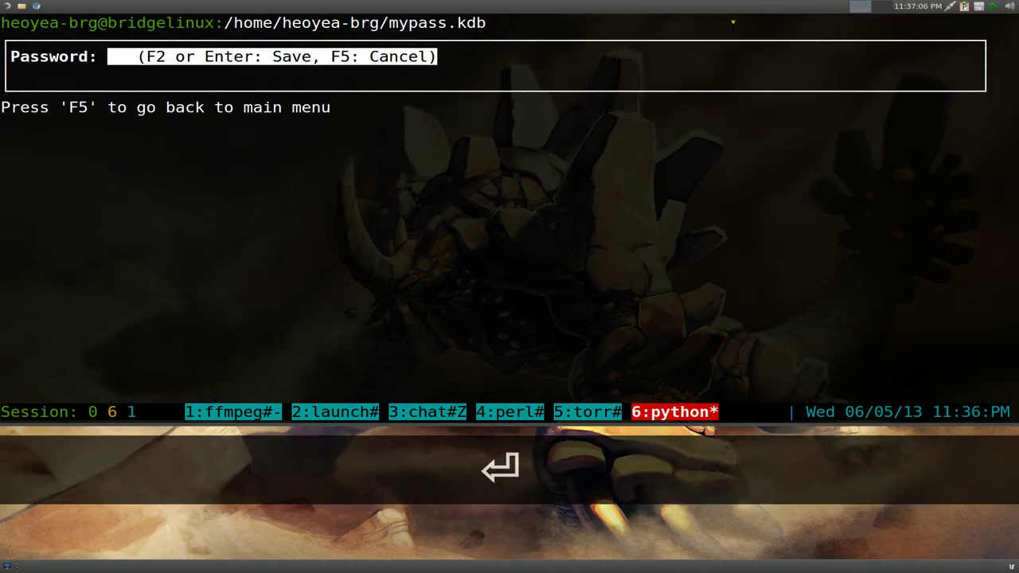
{"action": "type", "text": "123456"}
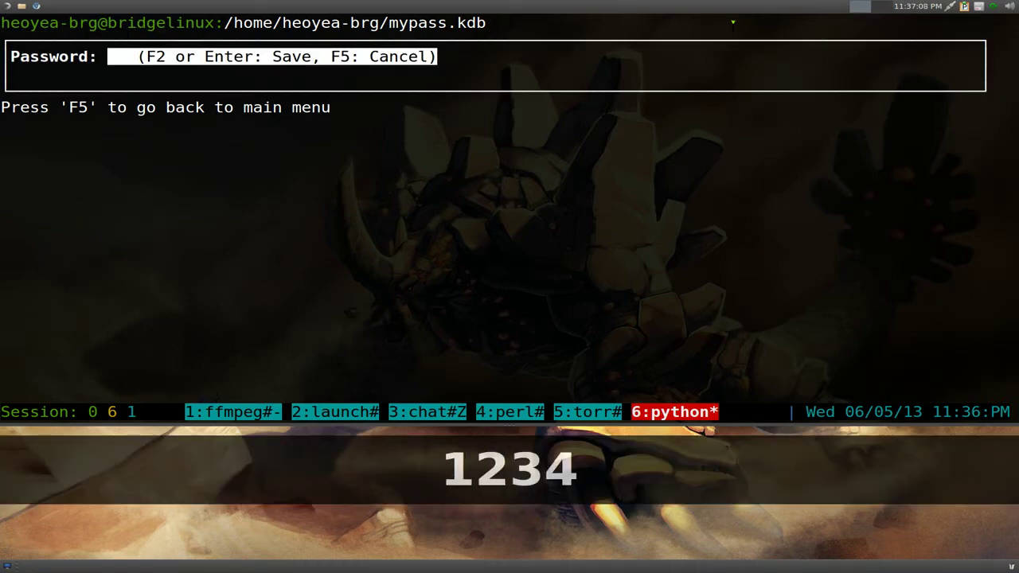
{"action": "key", "text": "Return"}
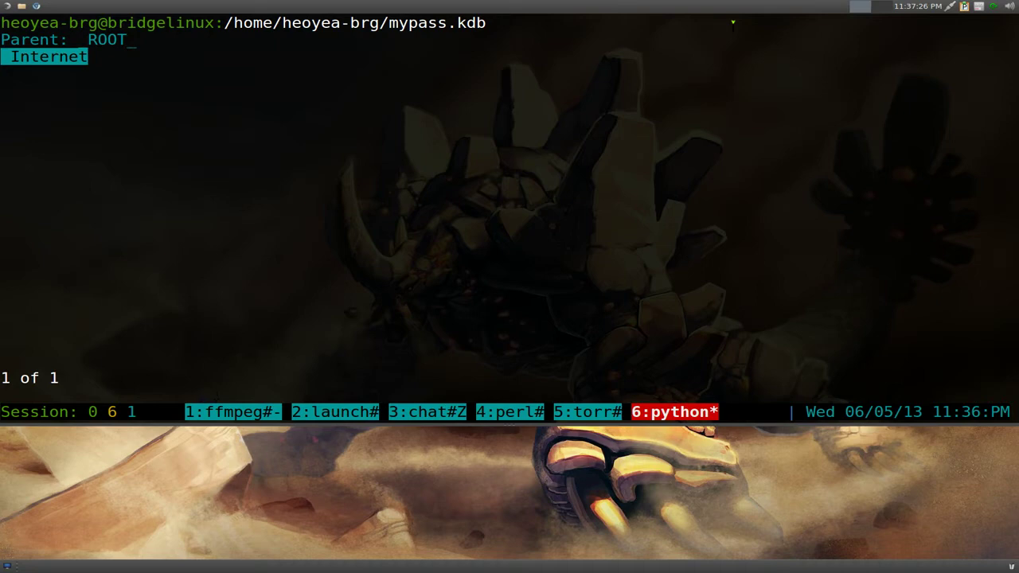
- Show KeePassC's command help and scroll through it in tmux copy mode
{"action": "key", "text": "F1"}
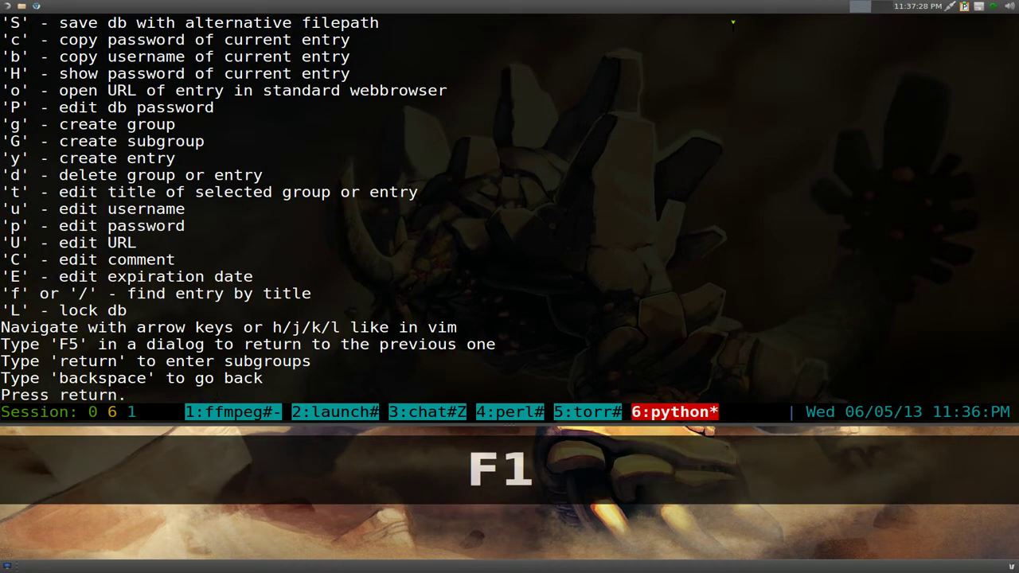
{"action": "key", "text": "ctrl+a"}
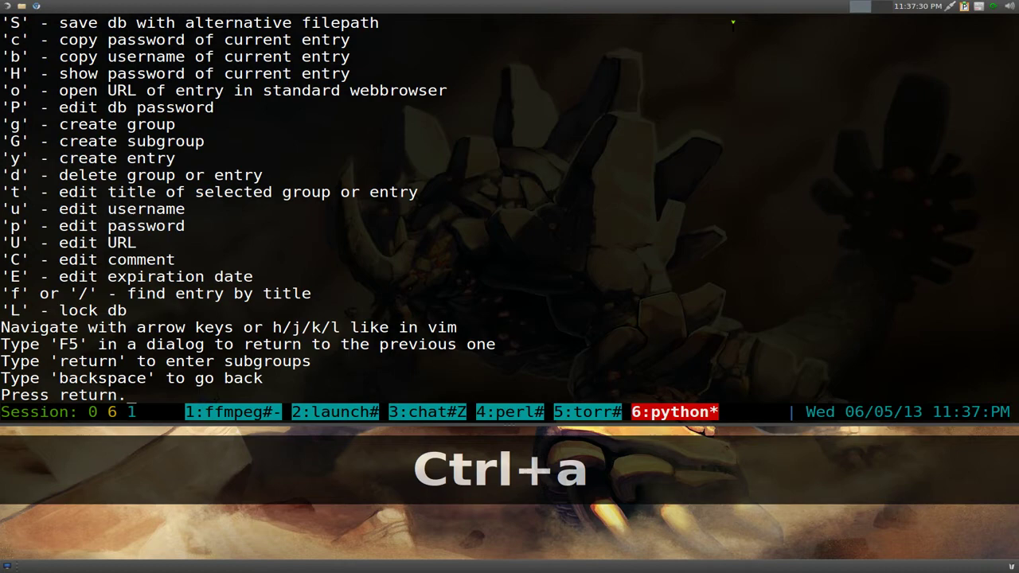
{"action": "key", "text": "Escape"}
{"action": "key", "text": "Page_Up"}
{"action": "key", "text": "Down"}
{"action": "key", "text": "Down"}
{"action": "key", "text": "Down"}
{"action": "key", "text": "Down"}
{"action": "key", "text": "Down"}
{"action": "key", "text": "Down"}
{"action": "key", "text": "Down"}
{"action": "key", "text": "Down"}
{"action": "key", "text": "Down"}
{"action": "key", "text": "Down"}
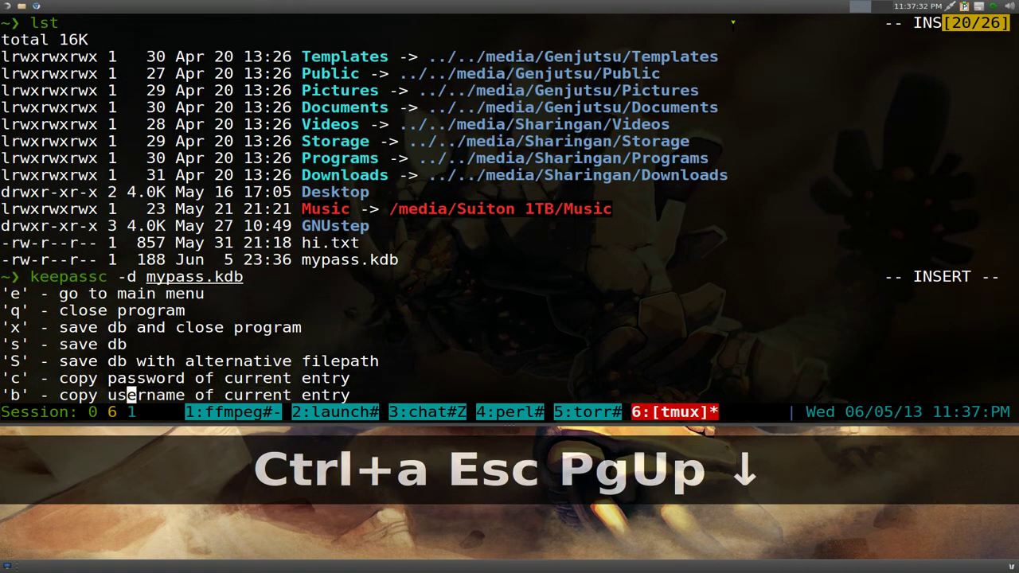
{"action": "key", "text": "Down"}
{"action": "key", "text": "Down"}
{"action": "key", "text": "Down"}
{"action": "key", "text": "Down"}
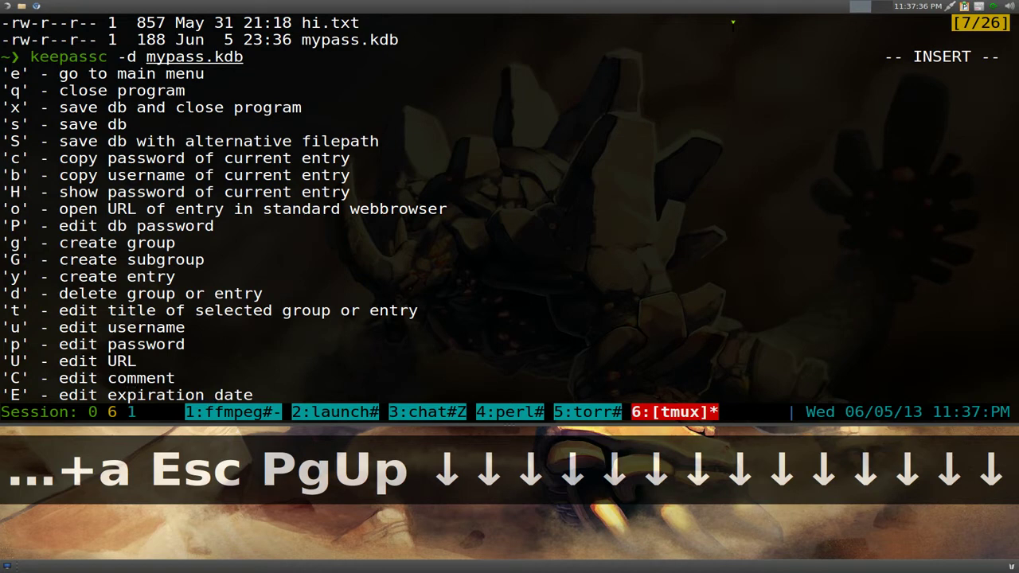
{"action": "key", "text": "Down"}
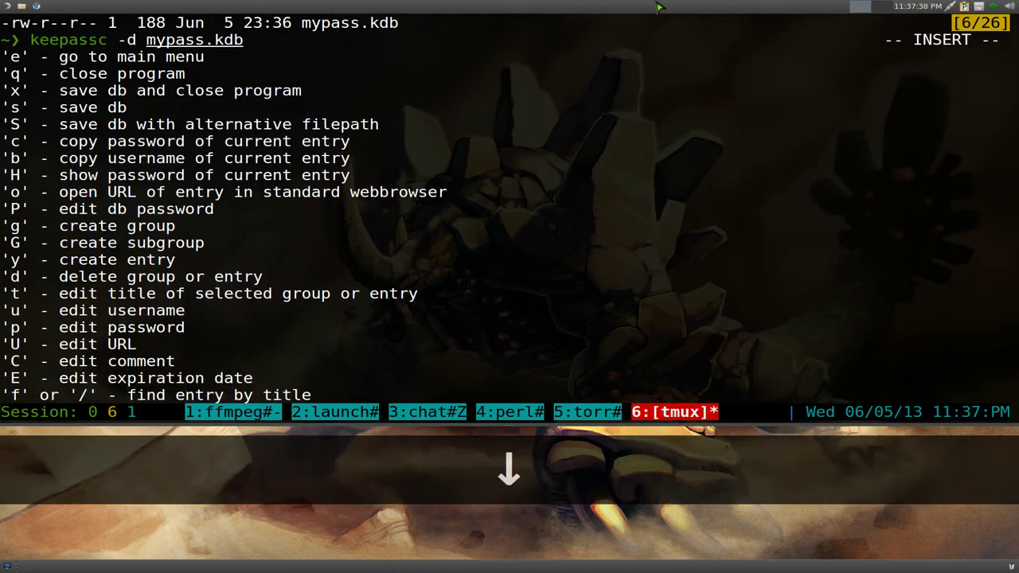
- Highlight the create entry command, then leave copy mode, close the help and reopen it
{"action": "left_click_drag", "start_coordinate": [14, 260], "coordinate": [184, 259]}
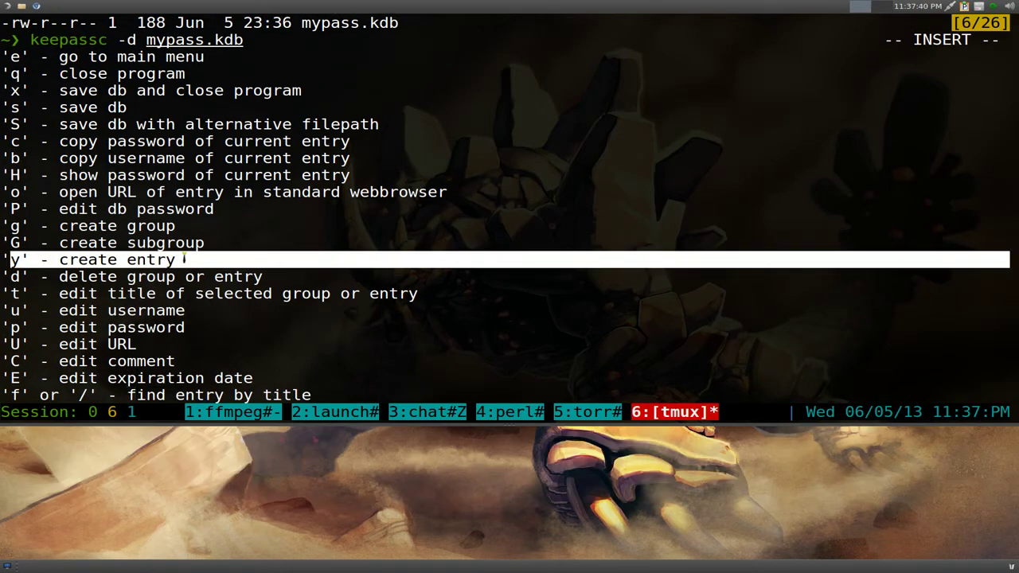
{"action": "left_click", "coordinate": [288, 254]}
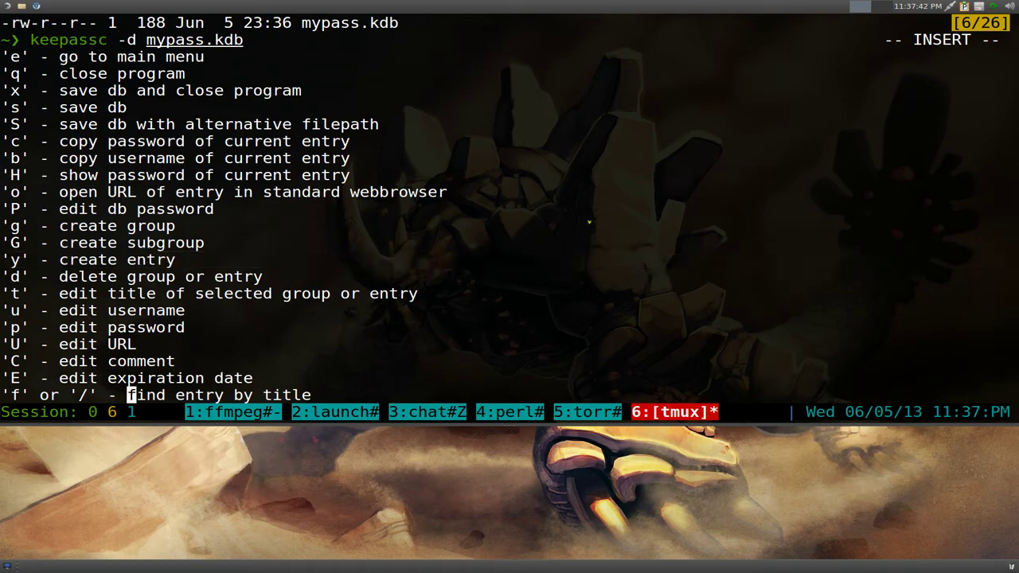
{"action": "key", "text": "q"}
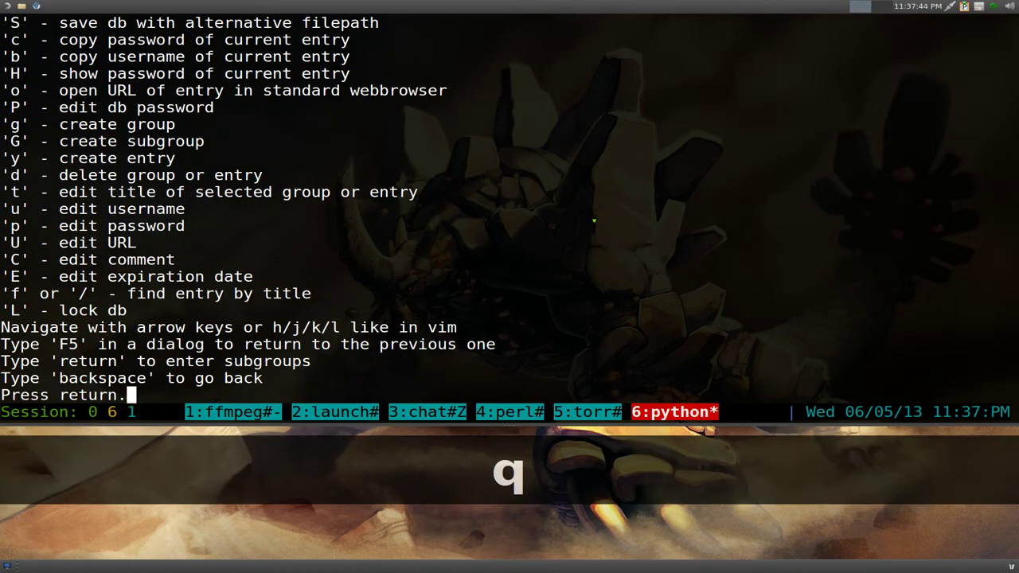
{"action": "key", "text": "Return"}
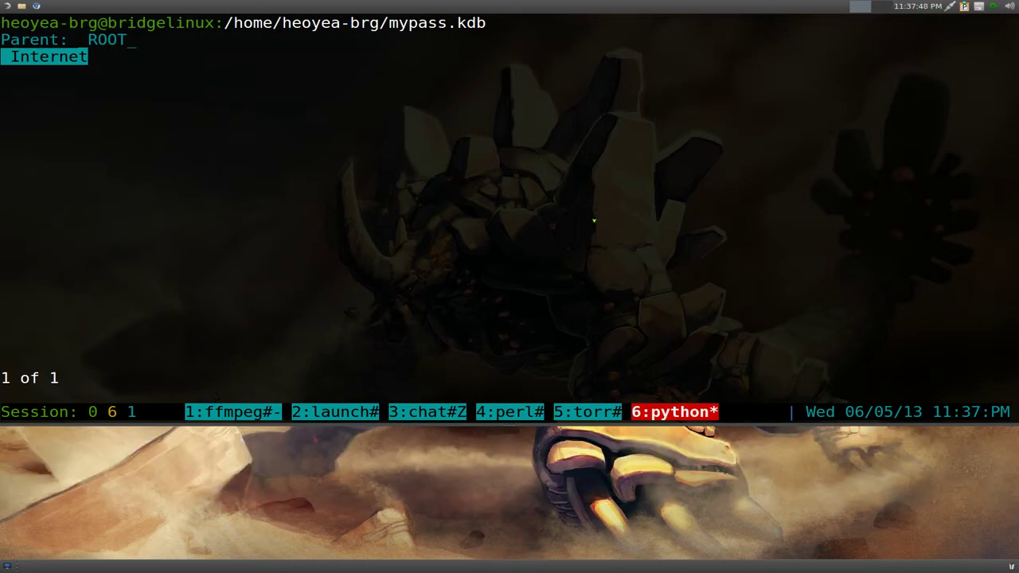
{"action": "key", "text": "F1"}
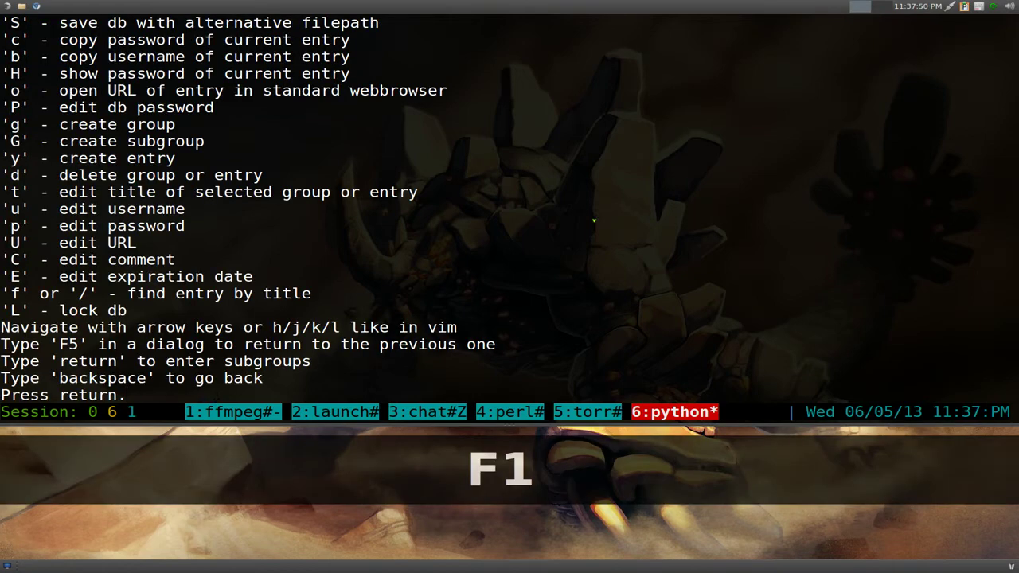
{"action": "key", "text": "Return"}
{"action": "key", "text": "Return"}
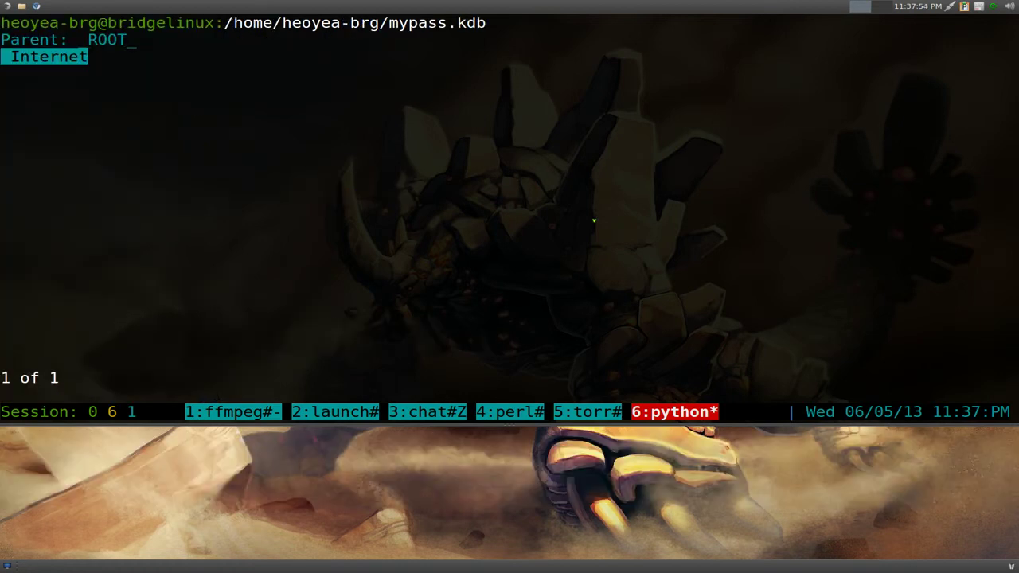
{"action": "key", "text": "y"}
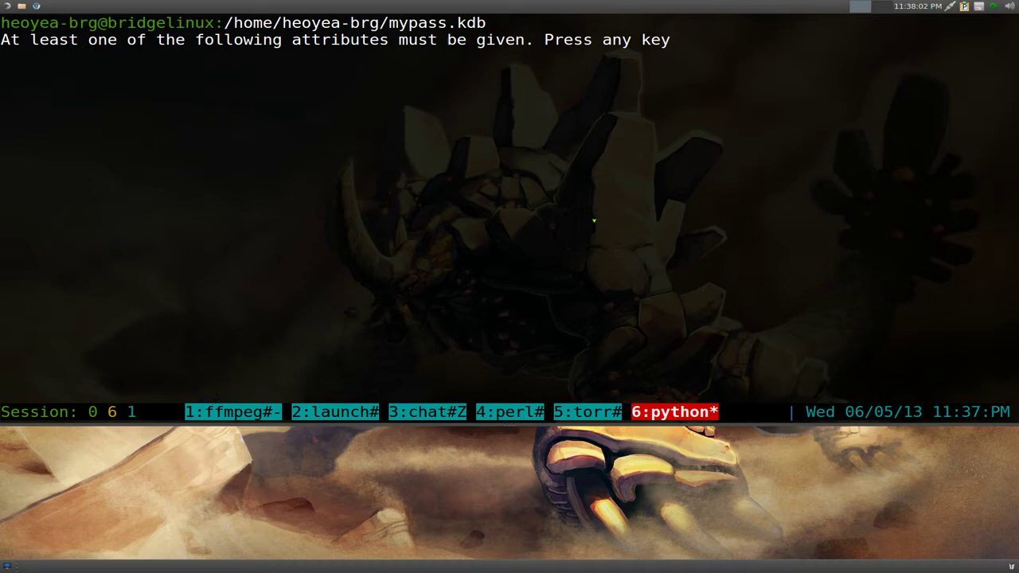
{"action": "key", "text": "Return"}
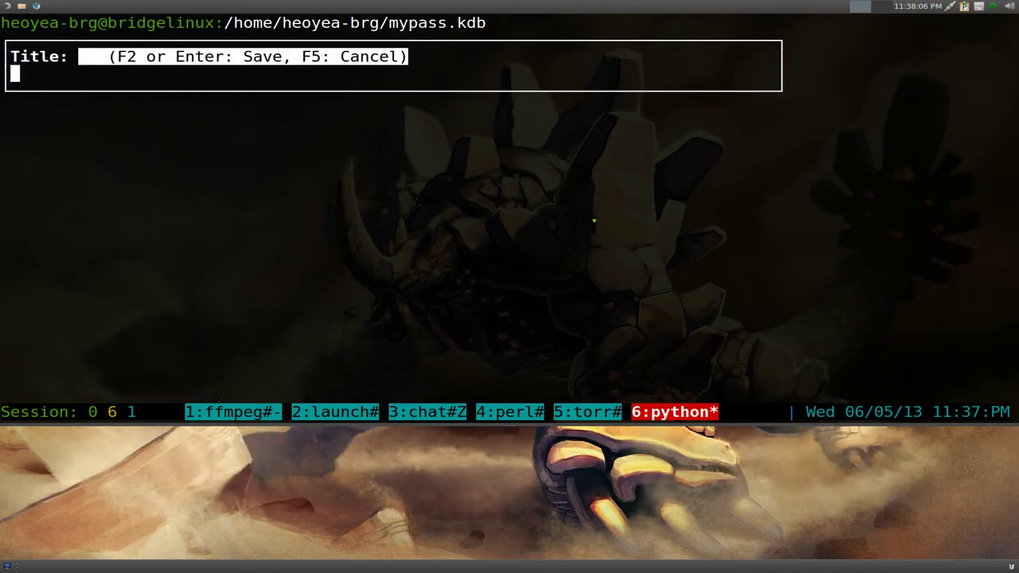
{"action": "type", "text": "Youtube"}
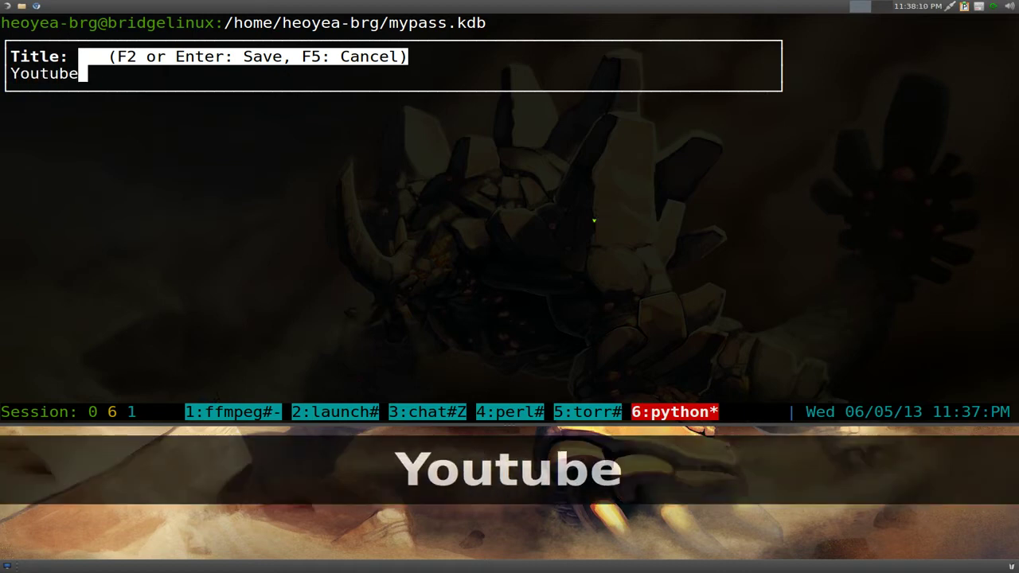
{"action": "key", "text": "Return"}
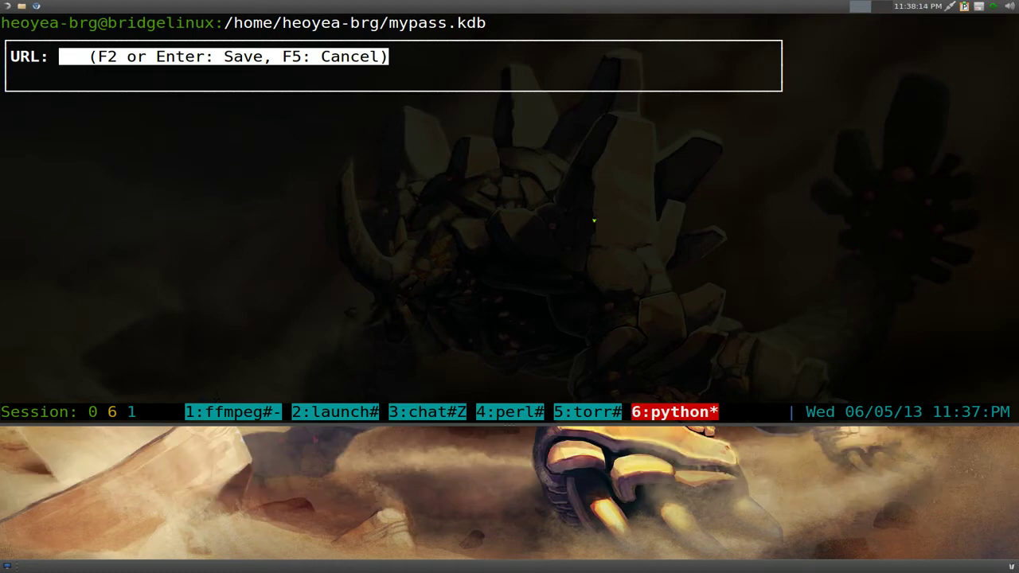
{"action": "type", "text": "www"}
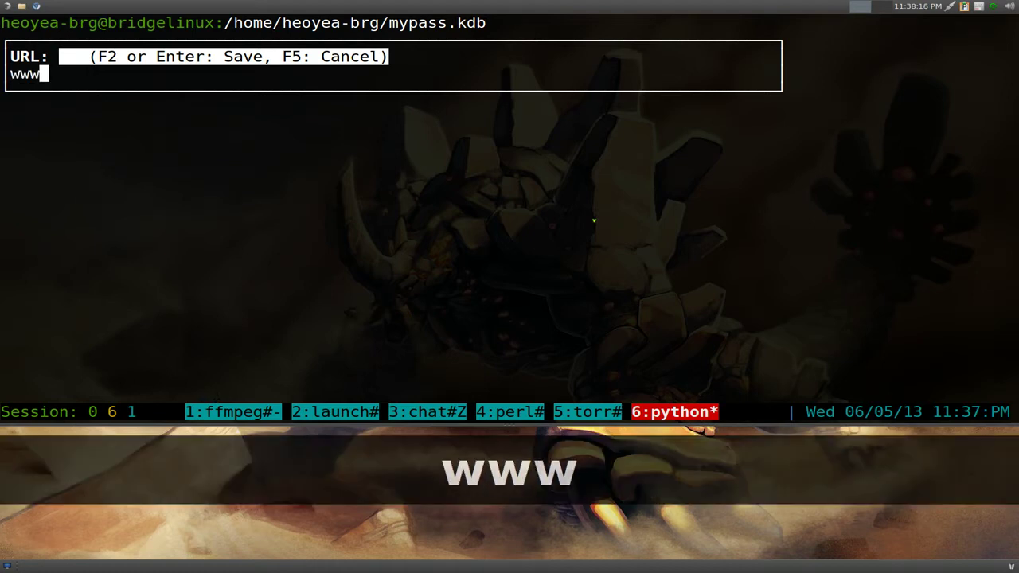
{"action": "type", "text": ".youtube.com"}
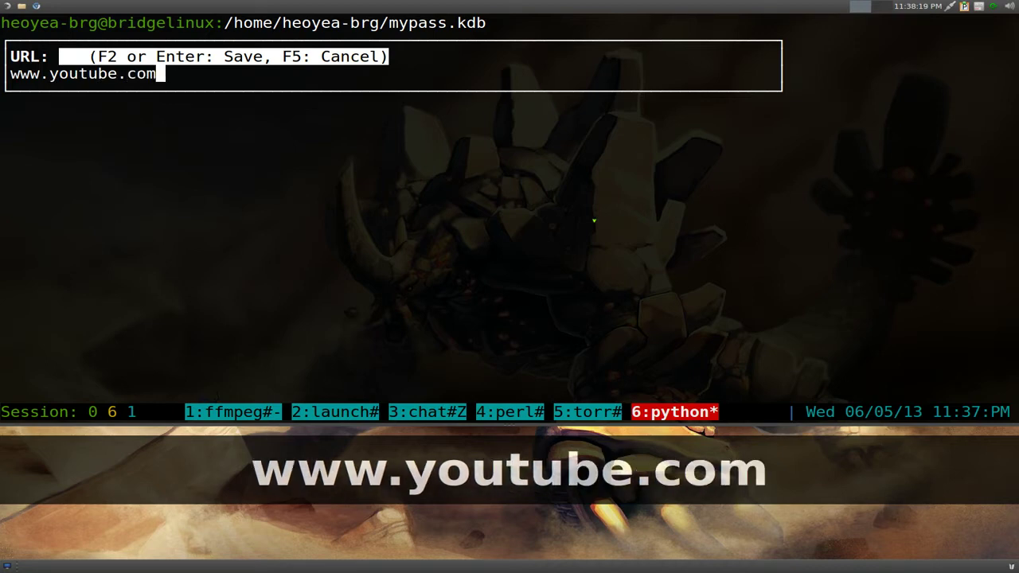
{"action": "key", "text": "Return"}
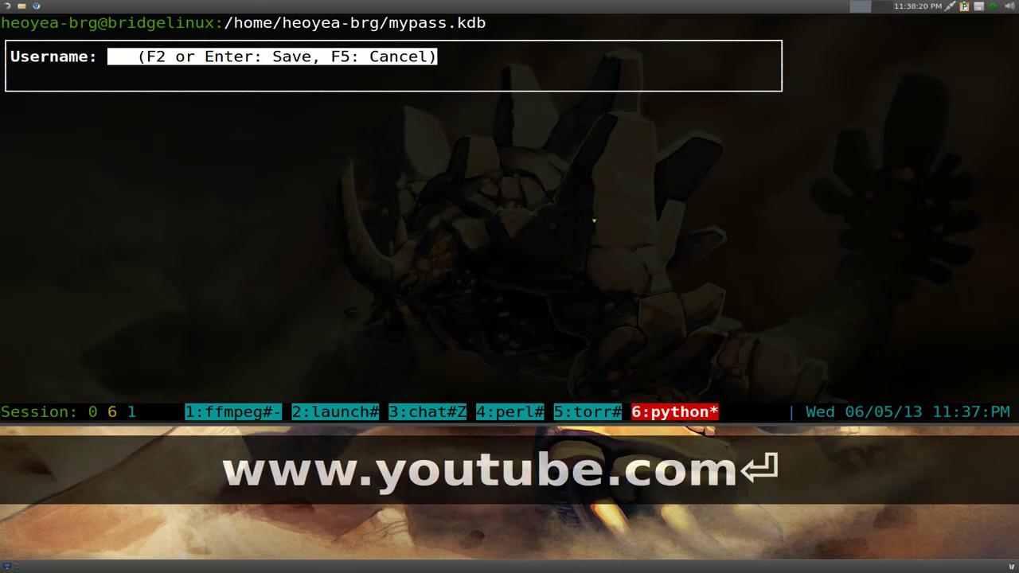
{"action": "type", "text": "gotbletu"}
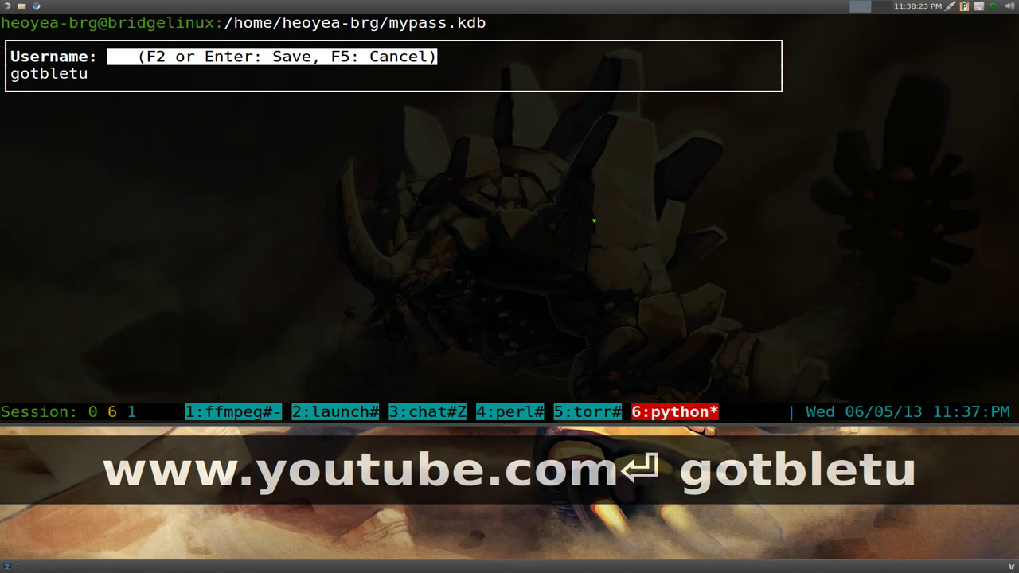
{"action": "key", "text": "Return"}
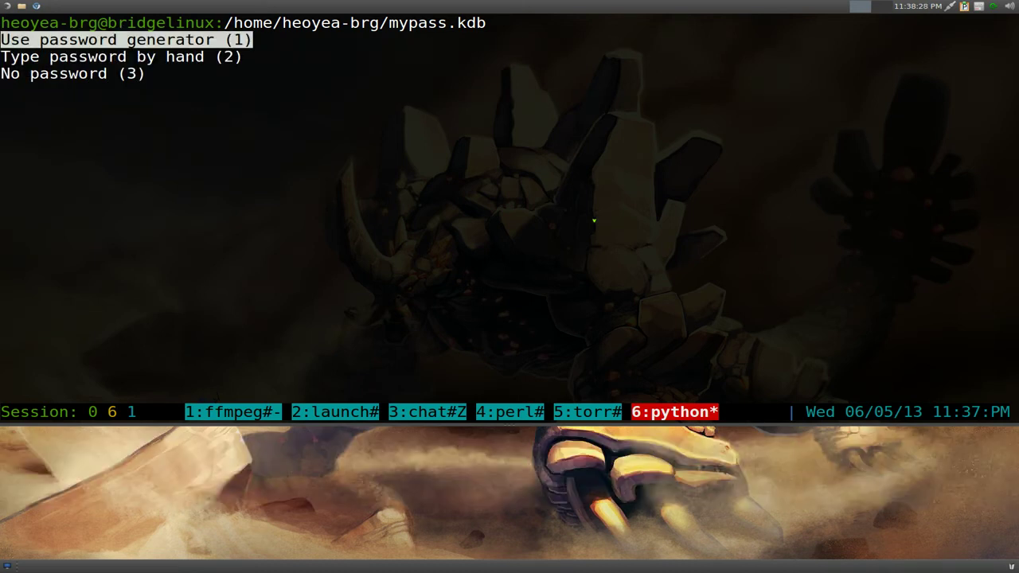
- Choose to type the entry password by hand, enter it, and retype it for confirmation
{"action": "key", "text": "Down"}
{"action": "key", "text": "Down"}
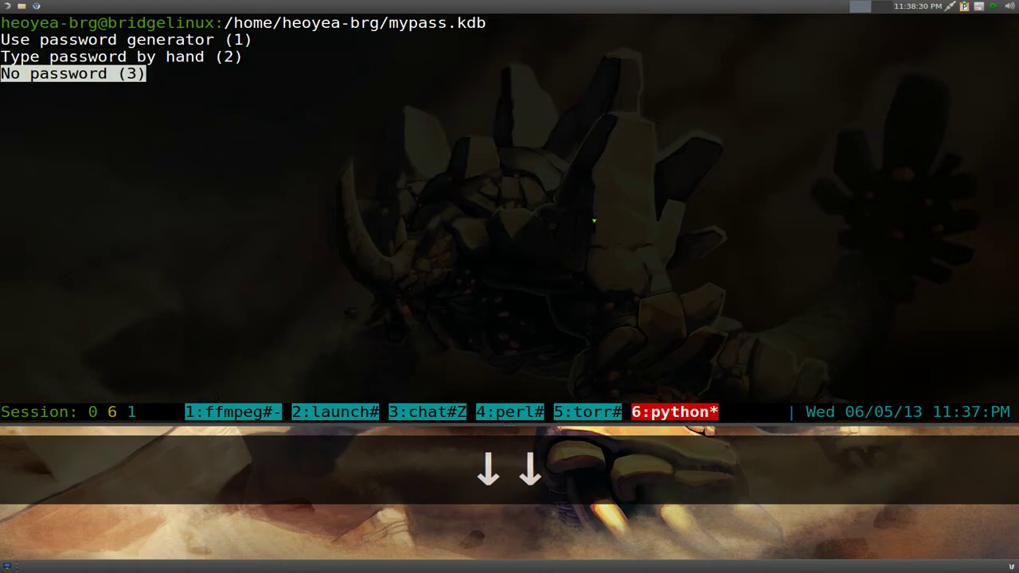
{"action": "key", "text": "Up"}
{"action": "key", "text": "Up"}
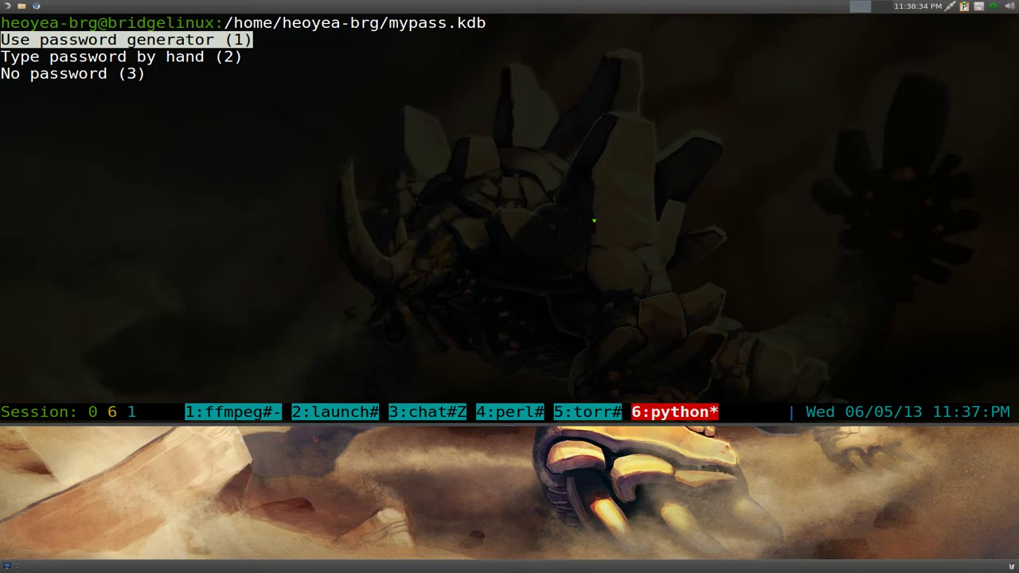
{"action": "key", "text": "Down"}
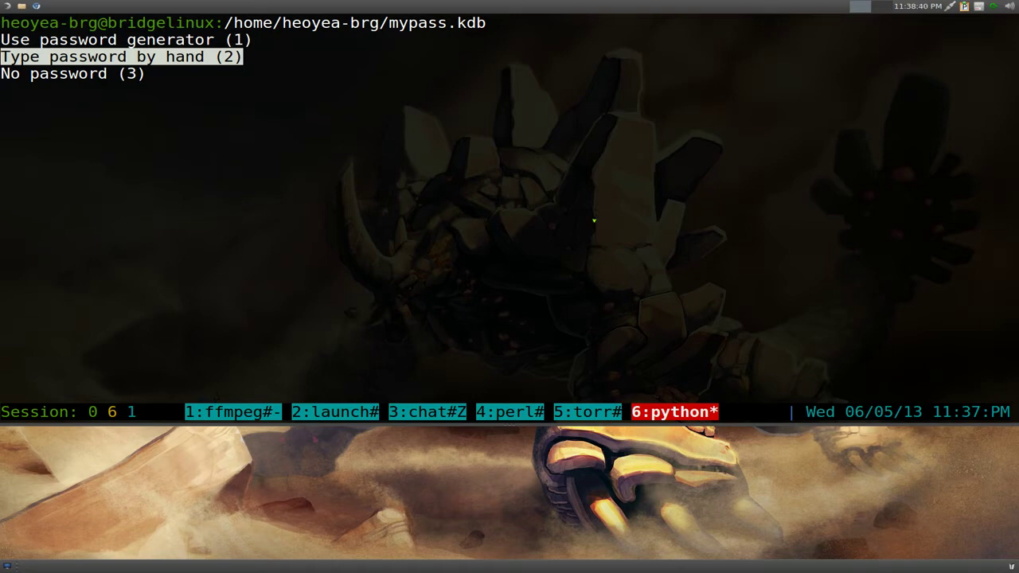
{"action": "key", "text": "Return"}
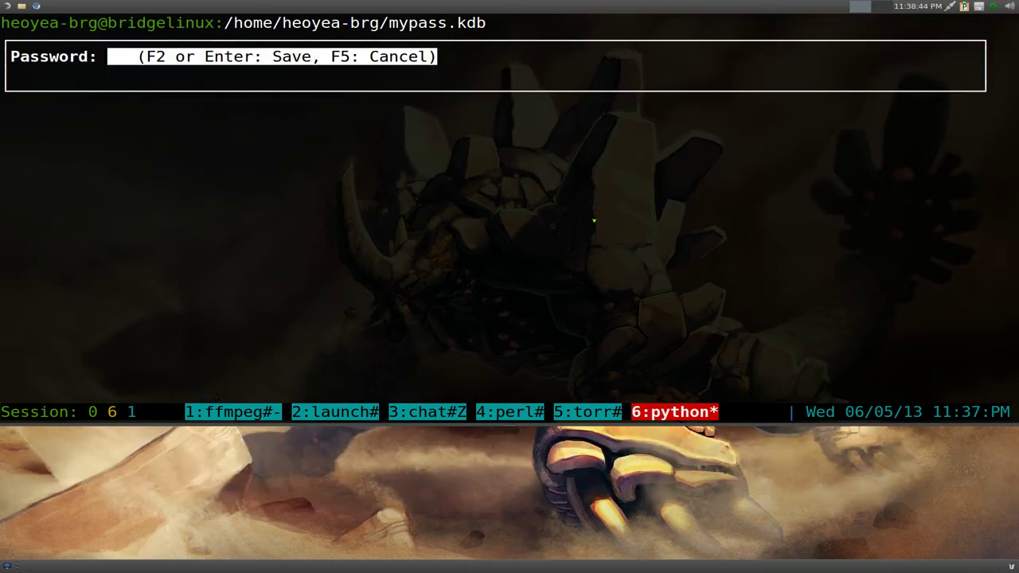
{"action": "type", "text": "098"}
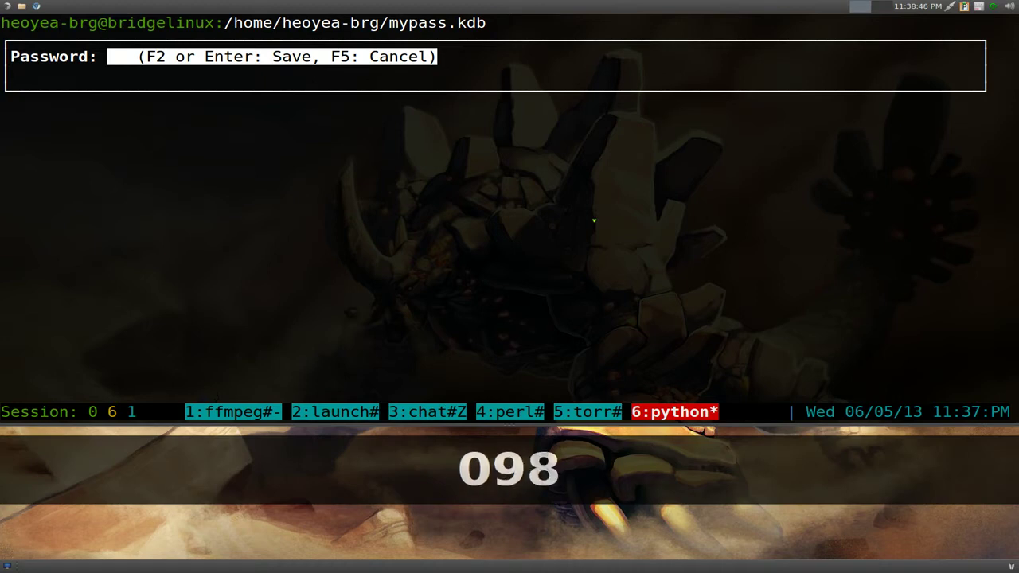
{"action": "type", "text": "76"}
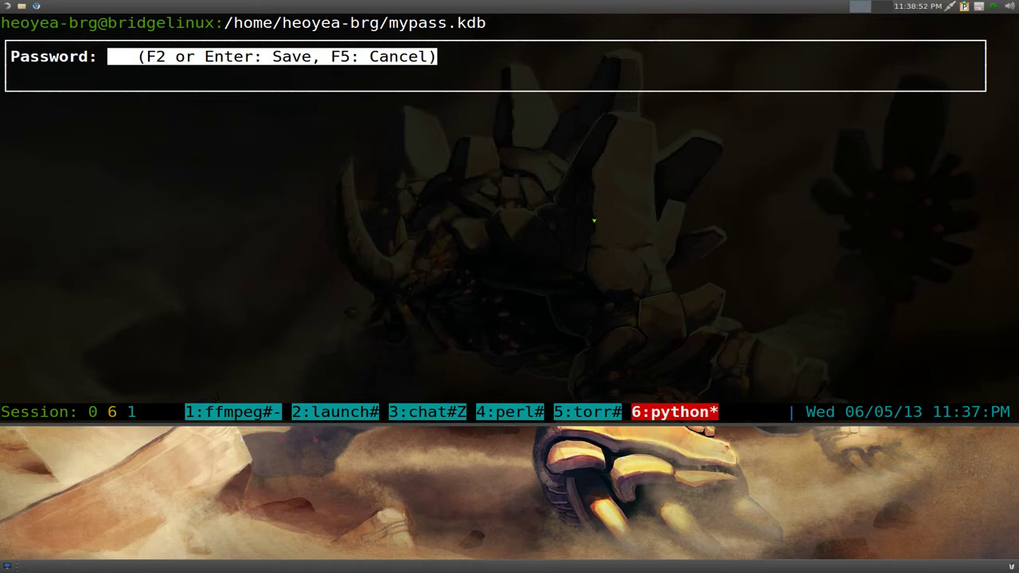
{"action": "key", "text": "F2"}
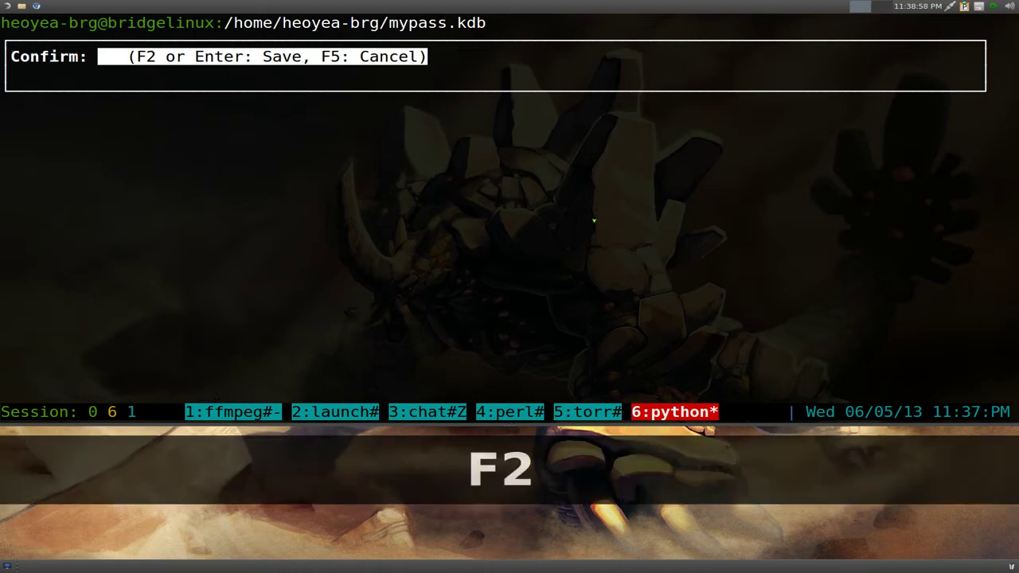
{"action": "type", "text": "09876"}
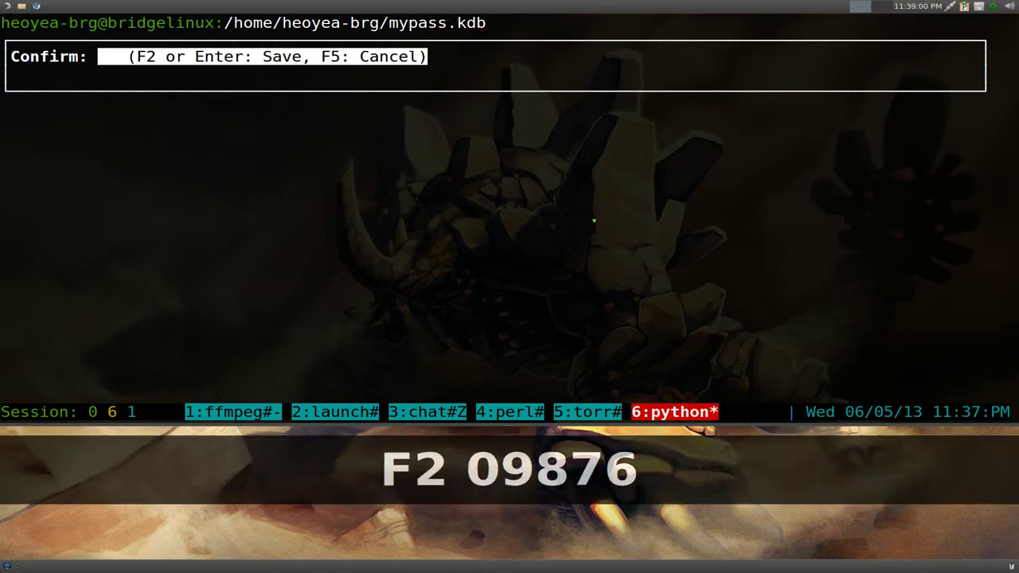
- Confirm the password, add the comment 'linux channel', and save the entry without an expiration date
{"action": "key", "text": "F2"}
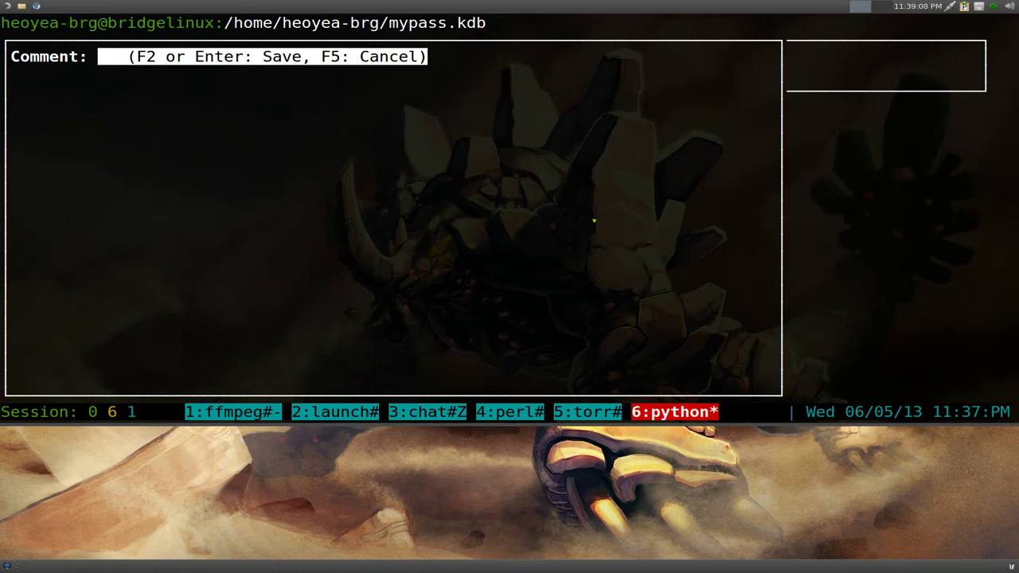
{"action": "type", "text": "linux channe"}
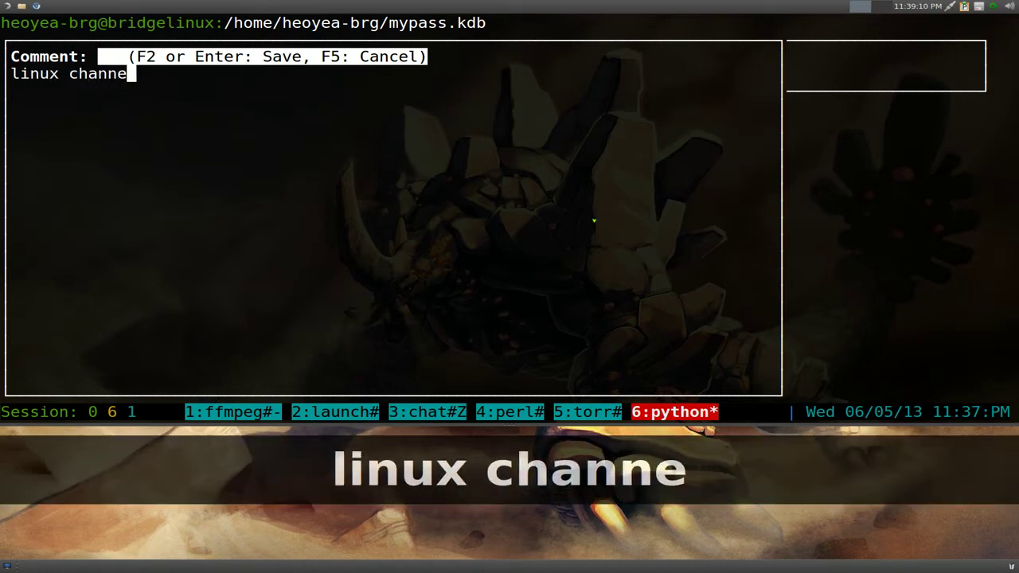
{"action": "type", "text": "l"}
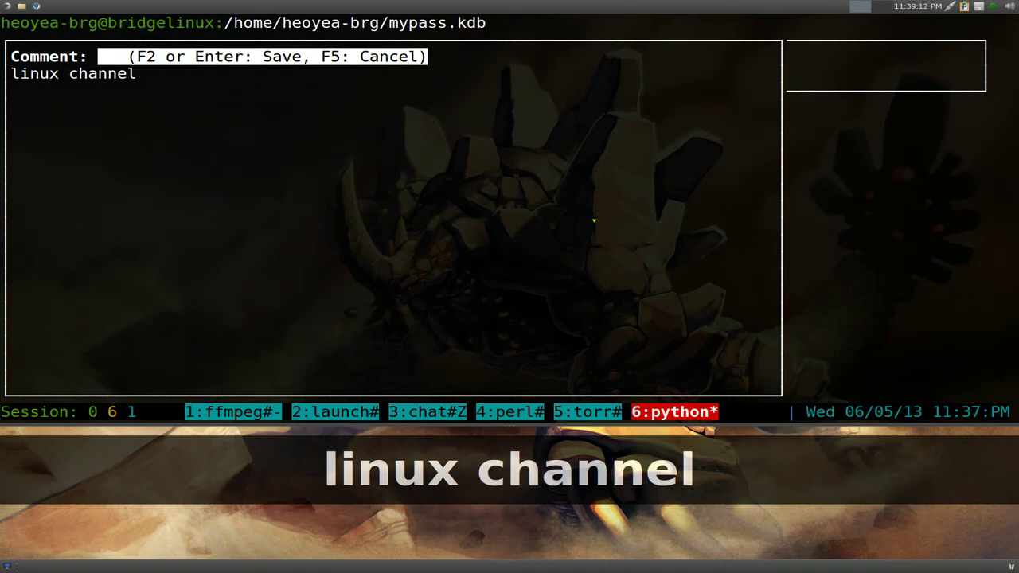
{"action": "key", "text": "F2"}
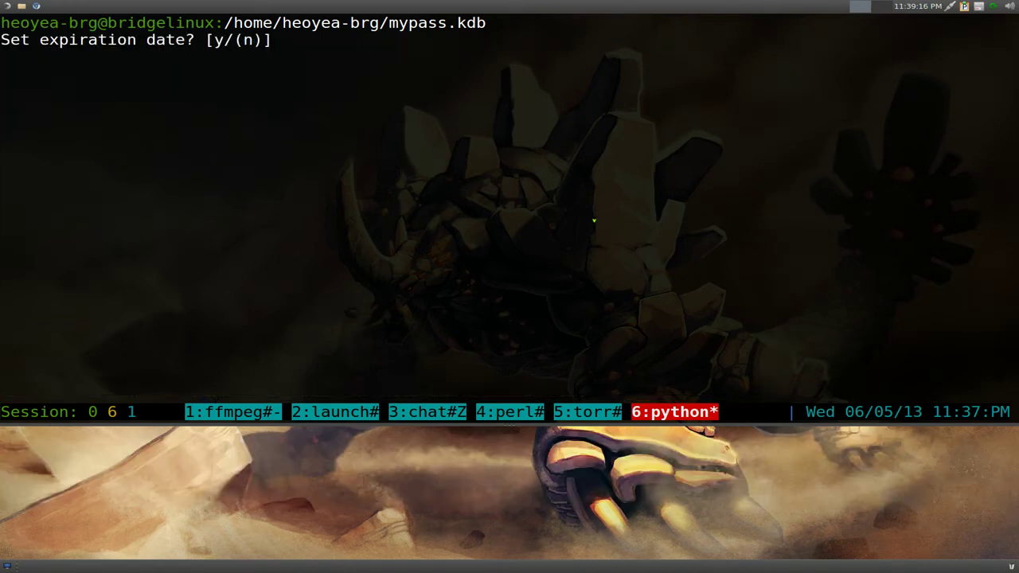
{"action": "key", "text": "n"}
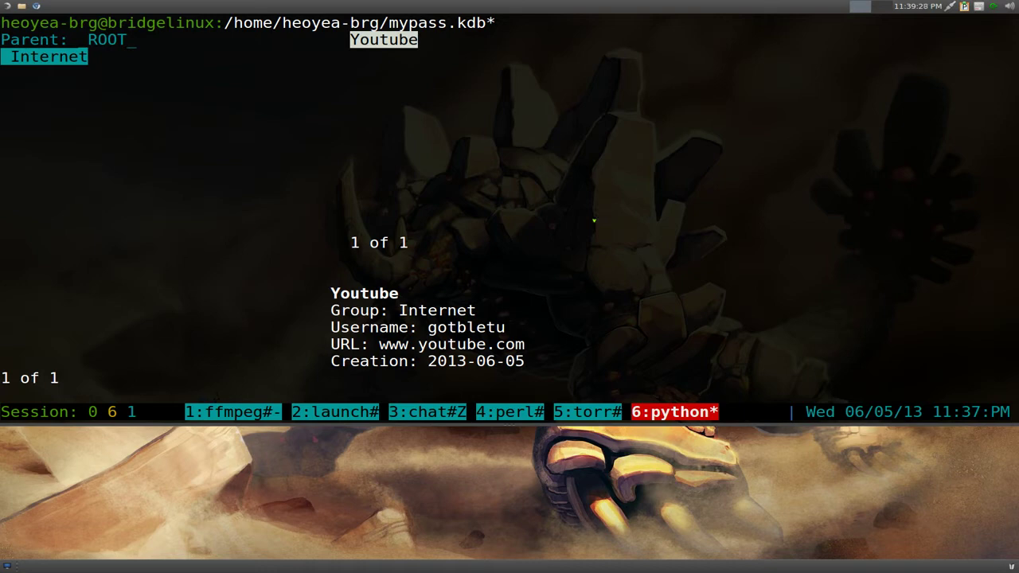
{"action": "key", "text": "y"}
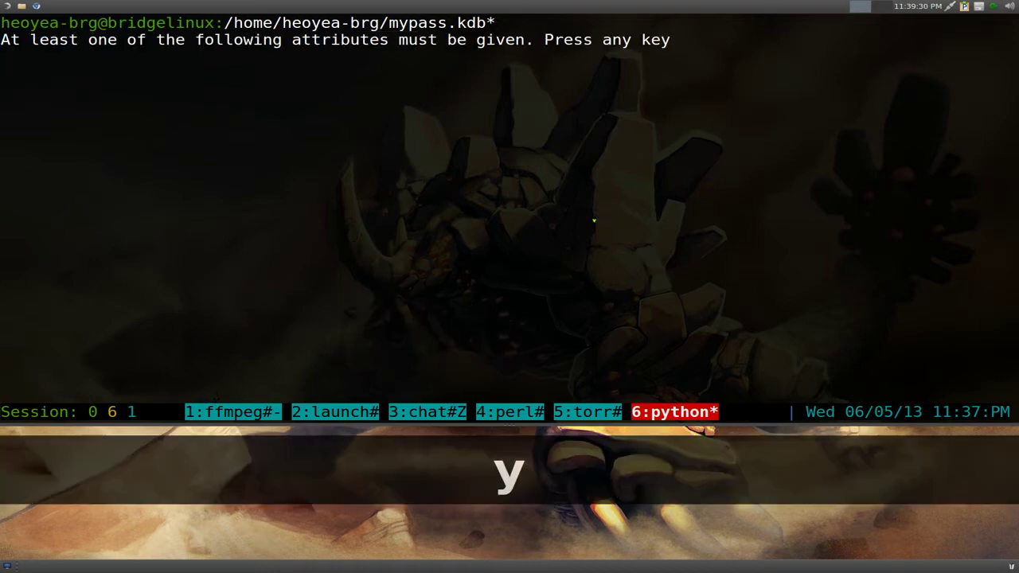
{"action": "key", "text": "Return"}
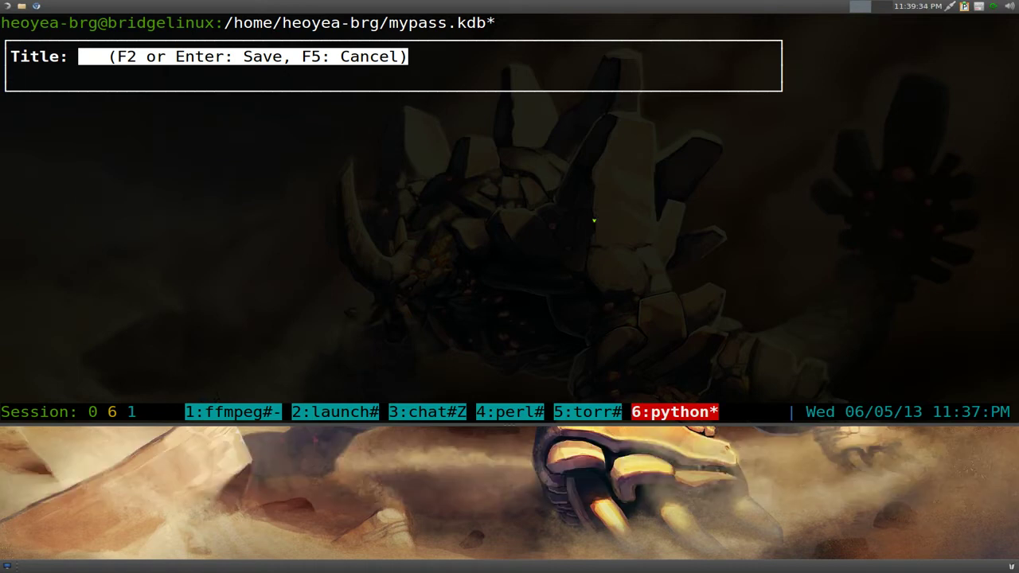
{"action": "type", "text": "Gmail"}
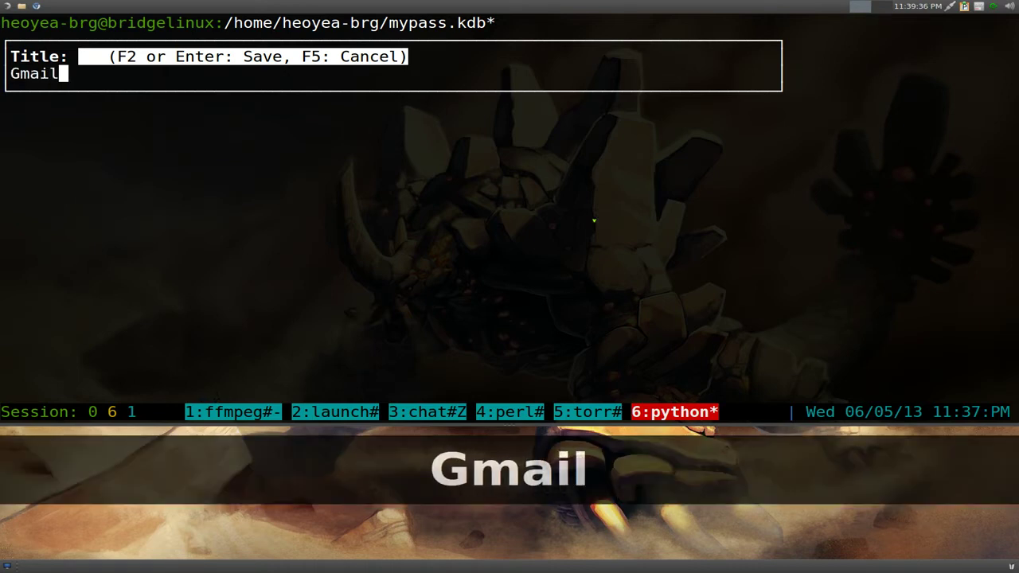
{"action": "key", "text": "Return"}
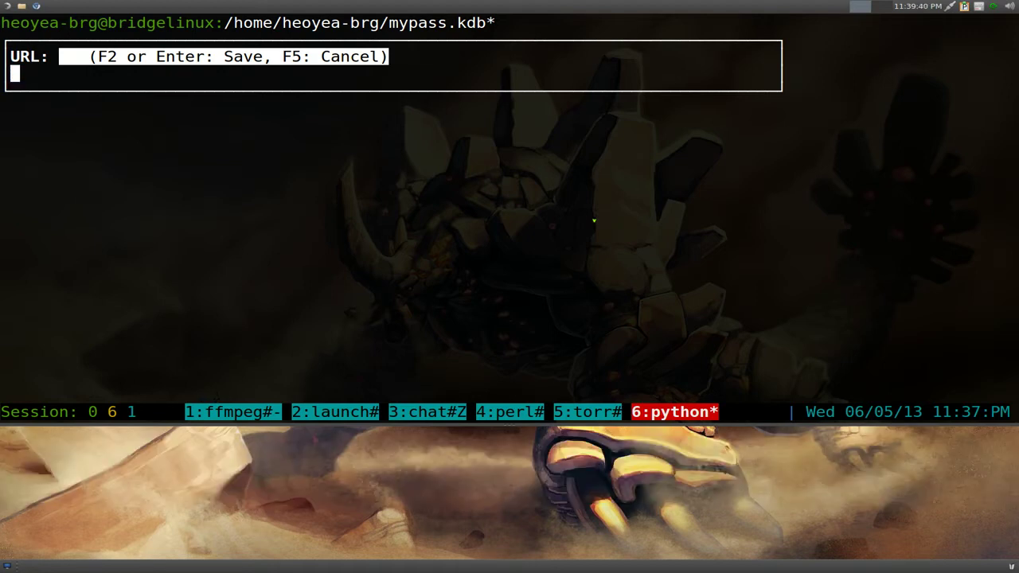
{"action": "type", "text": "www."}
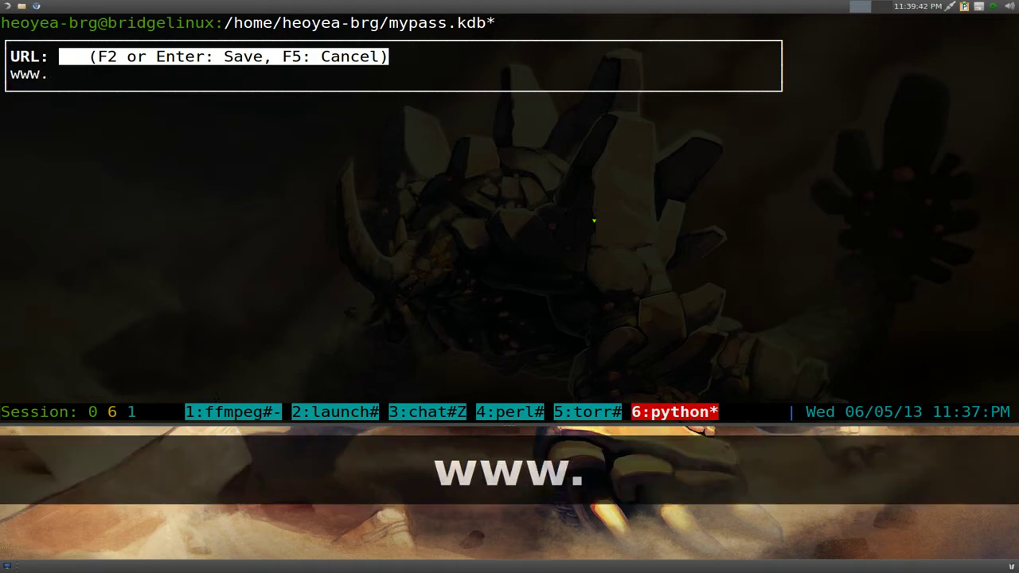
{"action": "type", "text": "gmail.com"}
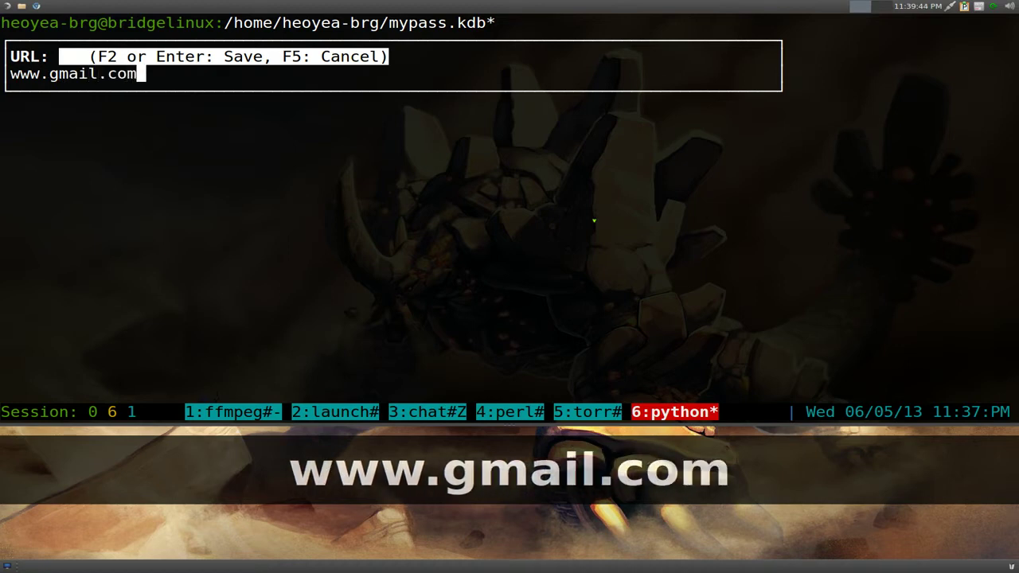
{"action": "key", "text": "Return"}
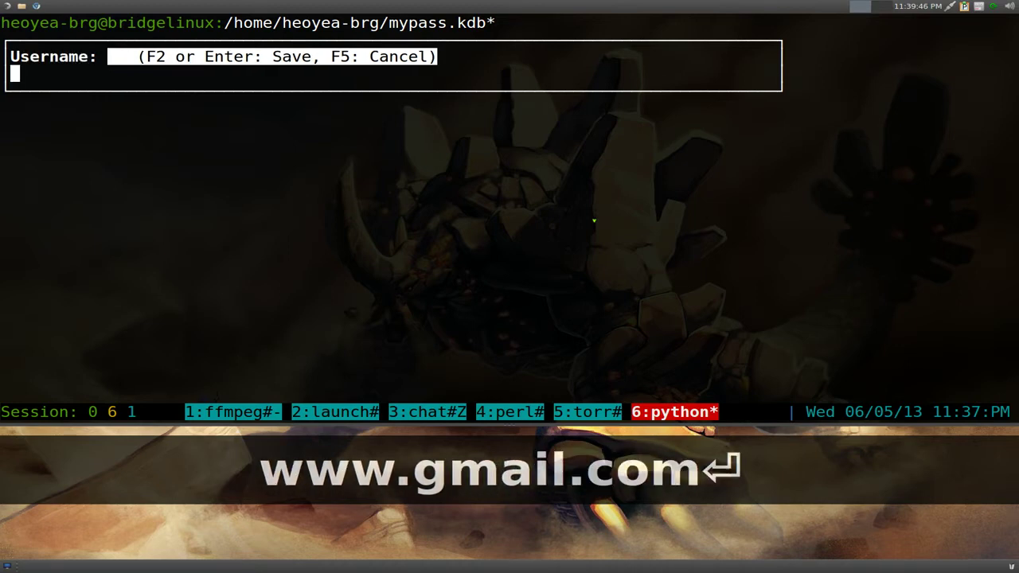
{"action": "type", "text": "gotbletu"}
{"action": "key", "text": "Return"}
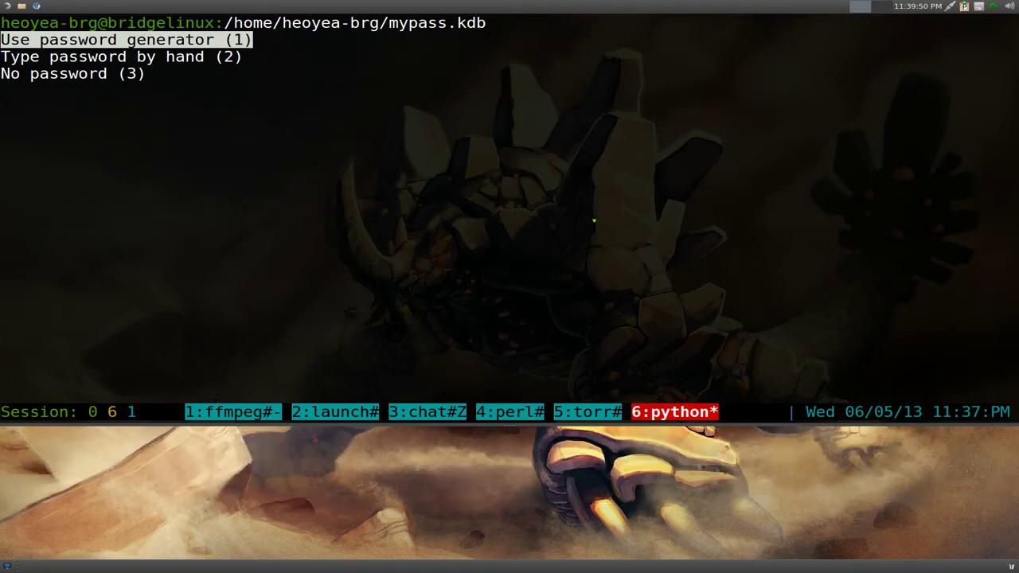
- Generate a 15-character Gmail password including numbers, capital letters and special symbols
{"action": "key", "text": "Return"}
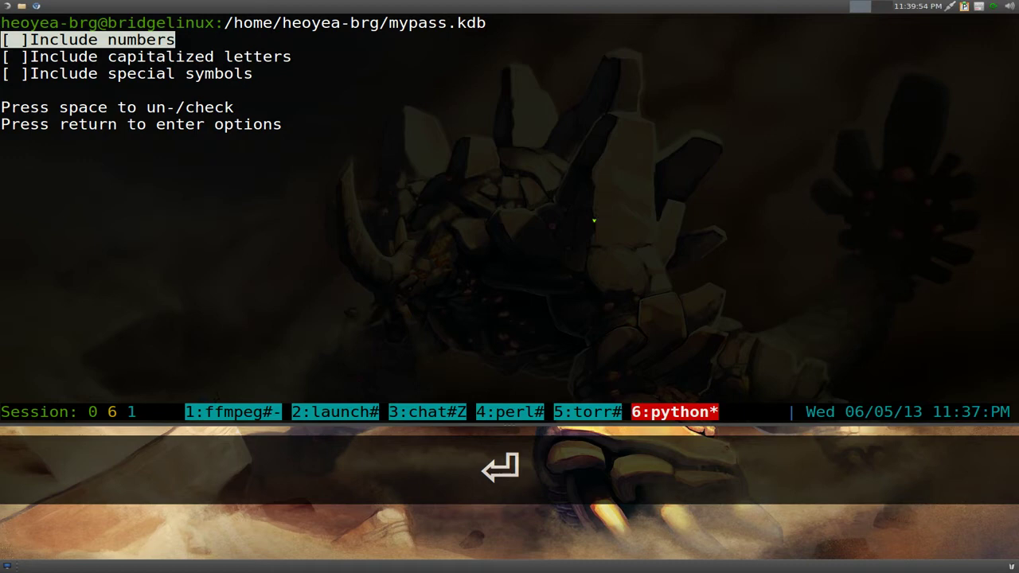
{"action": "key", "text": "Down"}
{"action": "key", "text": "Up"}
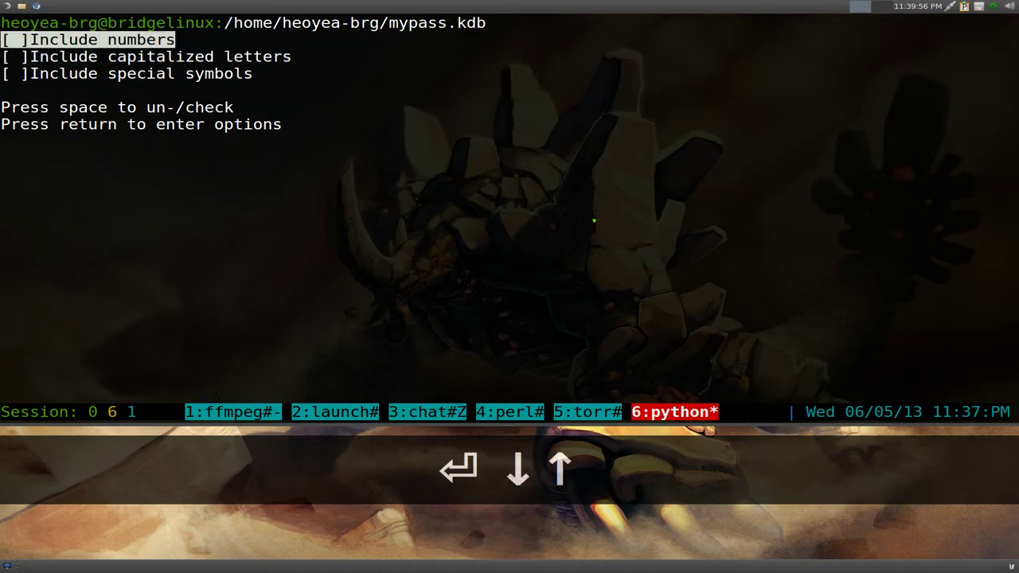
{"action": "key", "text": "space"}
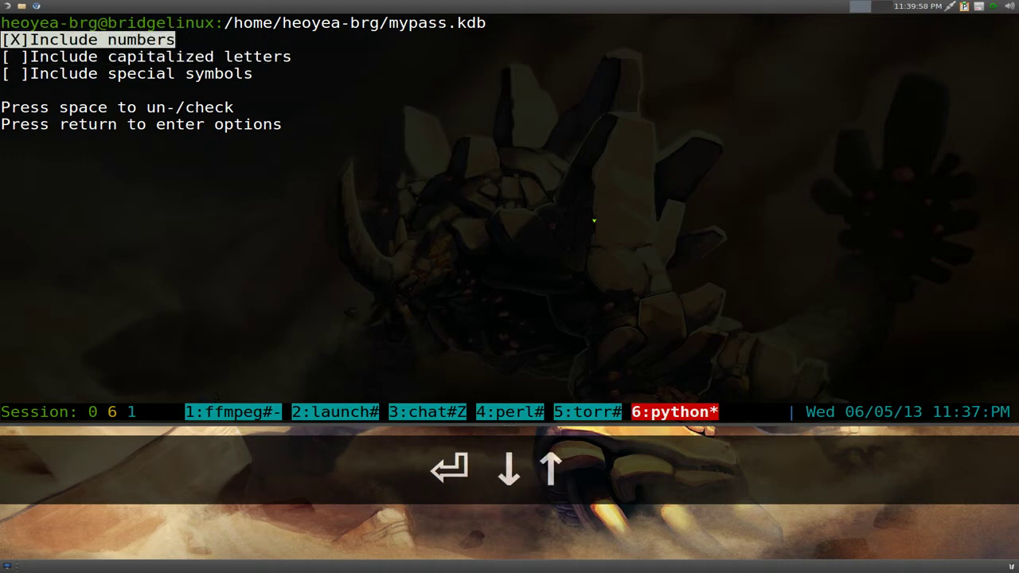
{"action": "key", "text": "Down"}
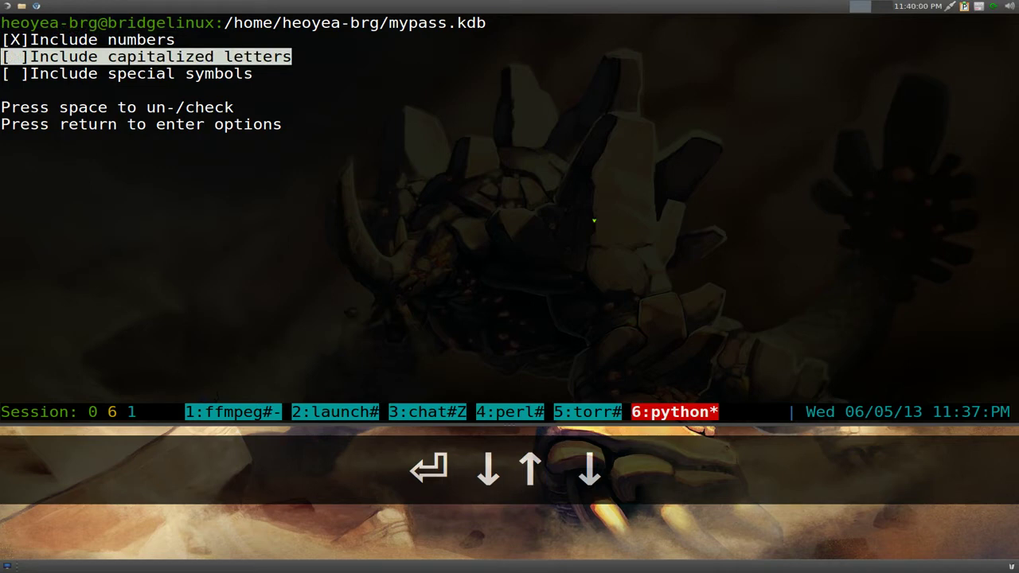
{"action": "key", "text": "space"}
{"action": "key", "text": "Down"}
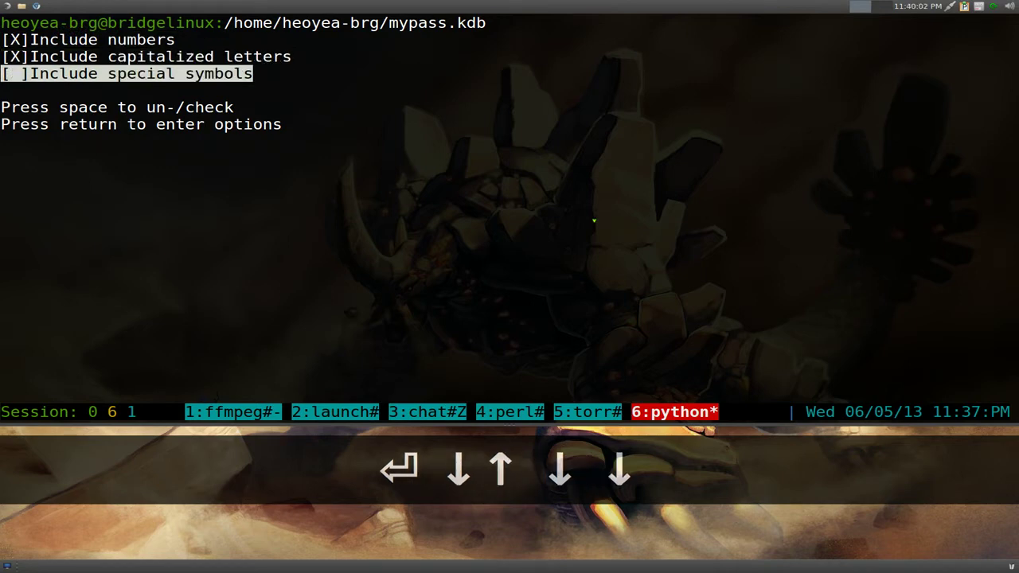
{"action": "key", "text": "space"}
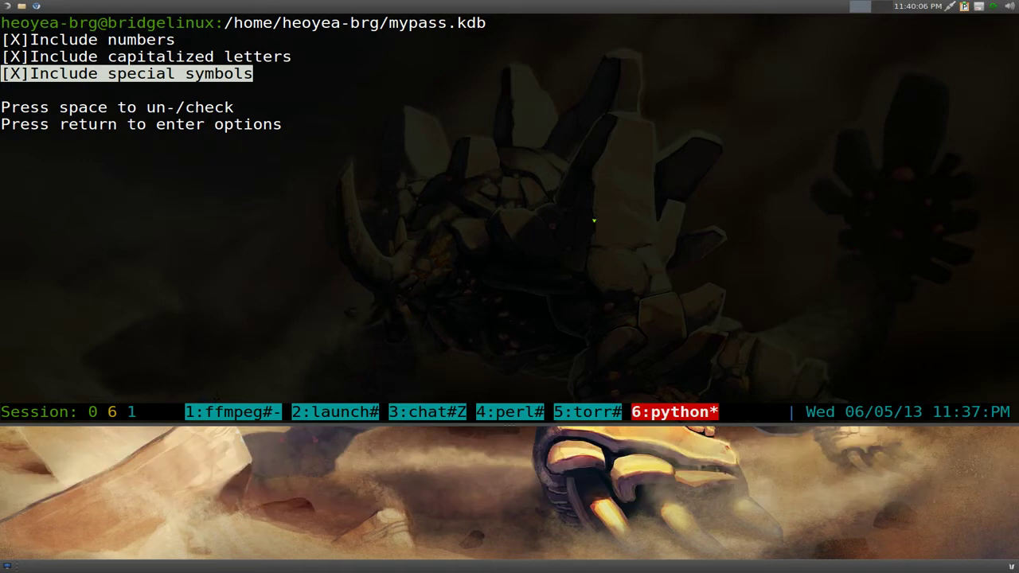
{"action": "key", "text": "Return"}
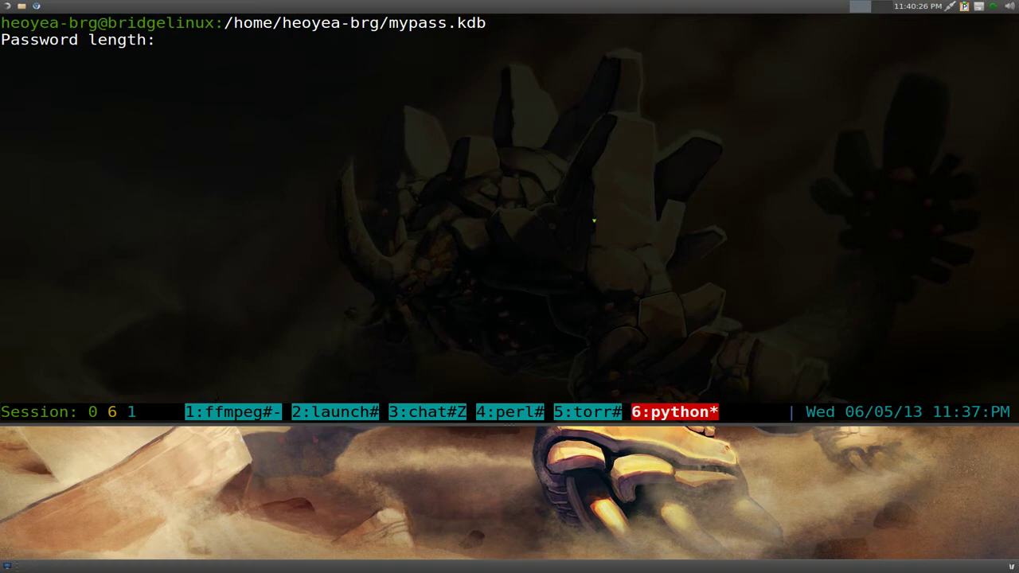
{"action": "type", "text": "15"}
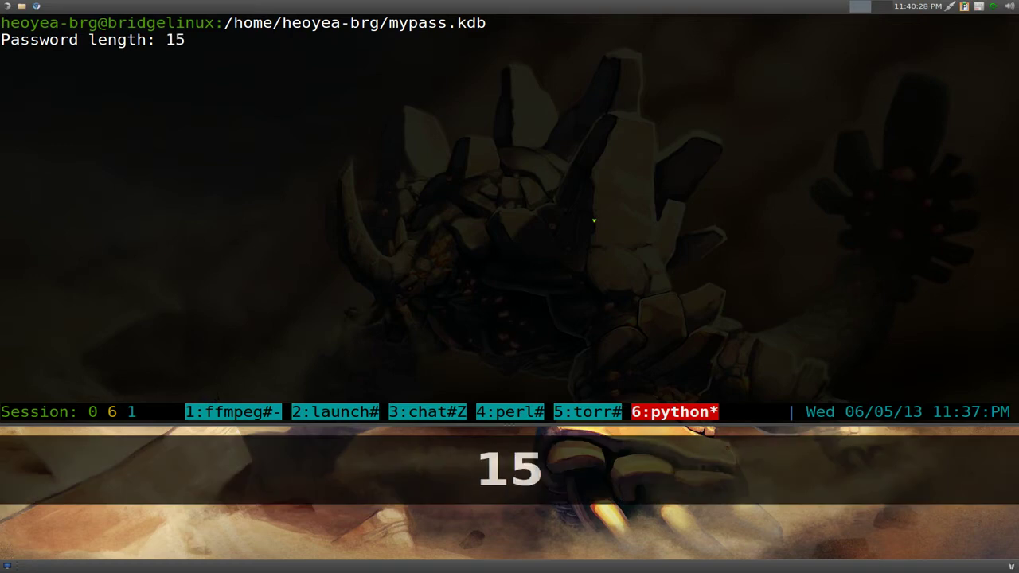
{"action": "key", "text": "Return"}
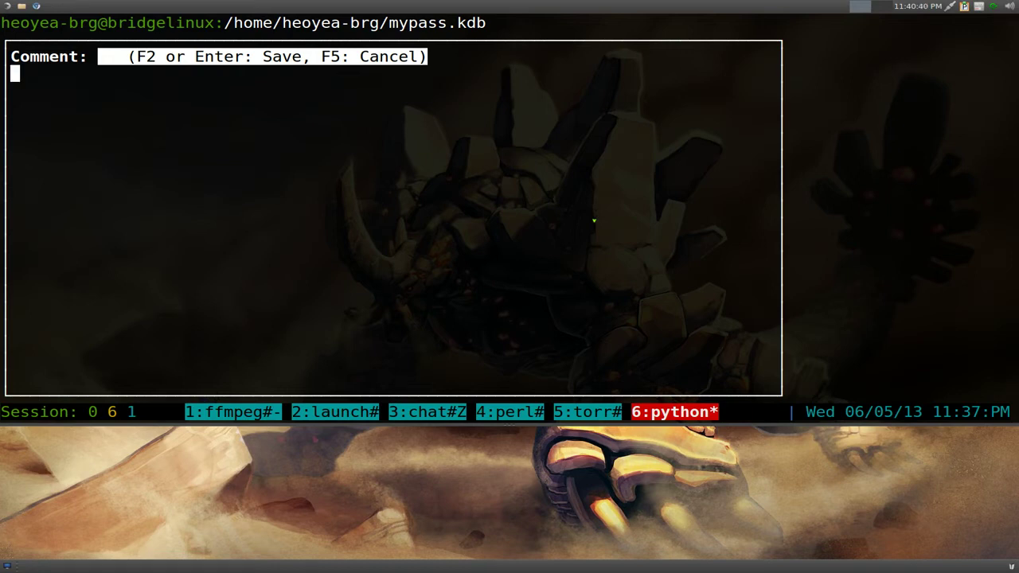
- Save the Gmail entry with an empty comment and no expiration date
{"action": "key", "text": "F2"}
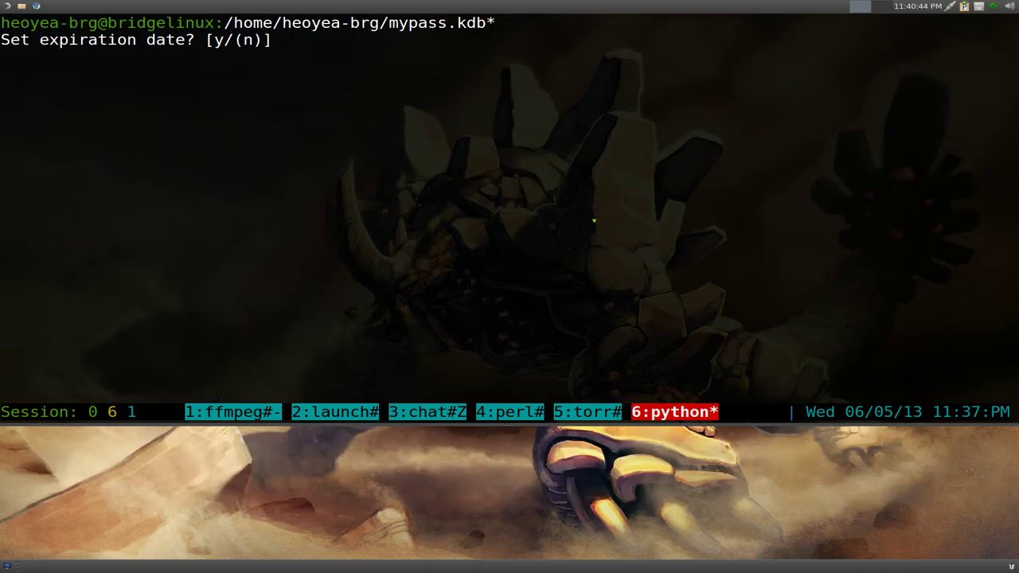
{"action": "key", "text": "n"}
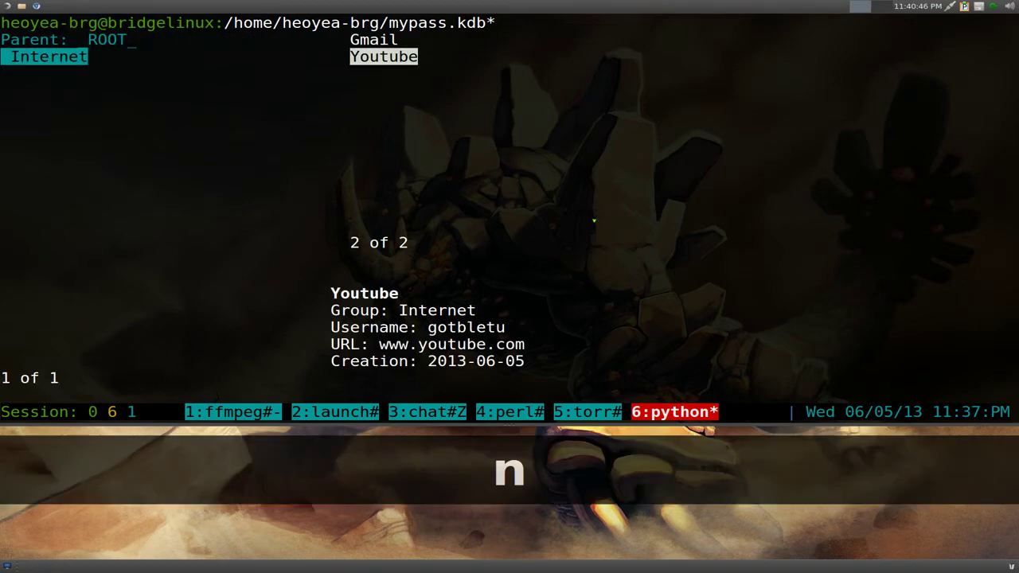
{"action": "key", "text": "Up"}
{"action": "key", "text": "Down"}
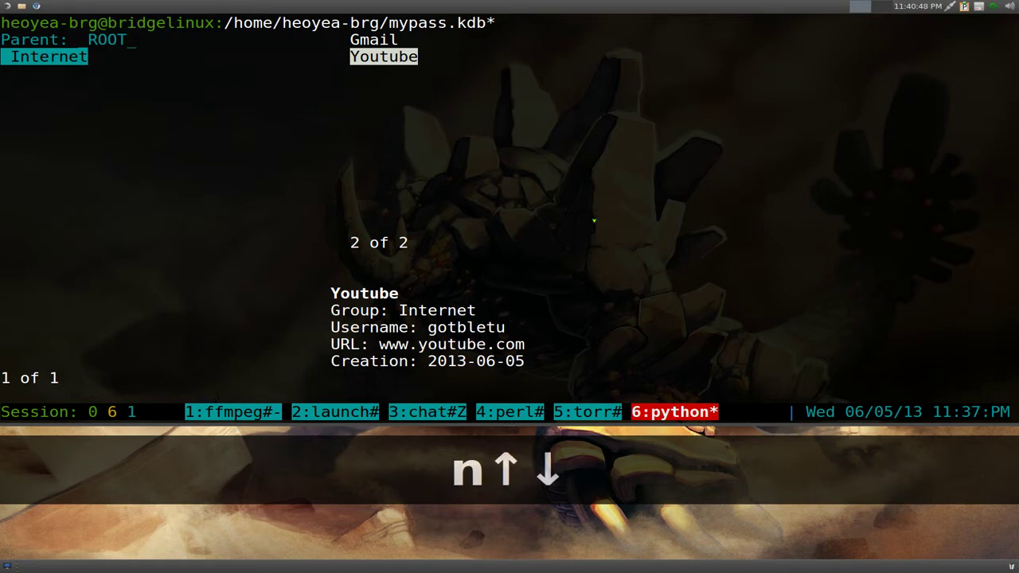
{"action": "left_click_drag", "start_coordinate": [80, 57], "coordinate": [19, 57]}
{"action": "left_click", "coordinate": [77, 57]}
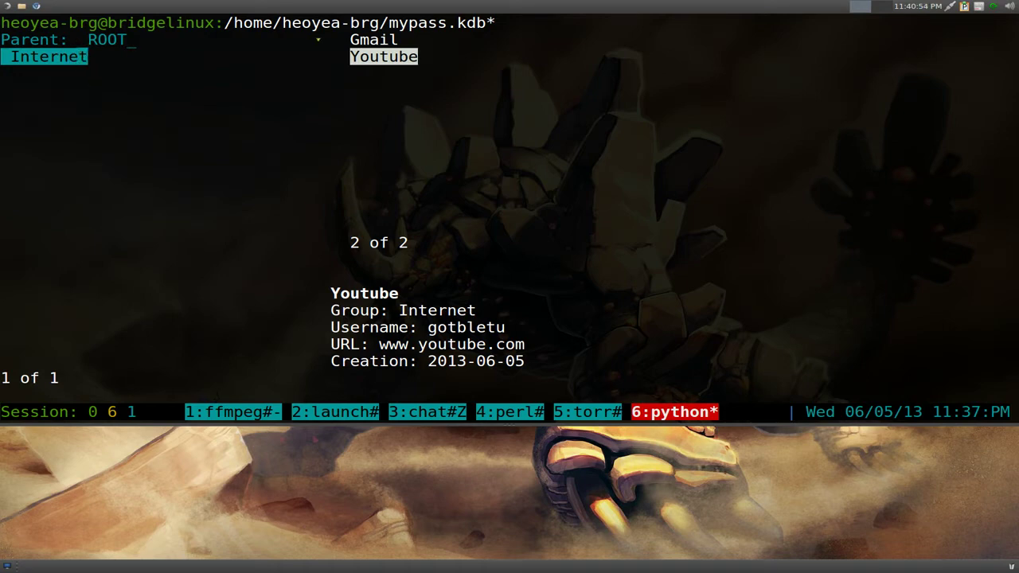
{"action": "left_click_drag", "start_coordinate": [318, 39], "coordinate": [554, 61]}
{"action": "left_click", "coordinate": [554, 61]}
- Move focus to the Internet entries and select Gmail to show its details
{"action": "key", "text": "Tab"}
{"action": "key", "text": "Tab"}
{"action": "key", "text": "Tab"}
{"action": "key", "text": "Tab"}
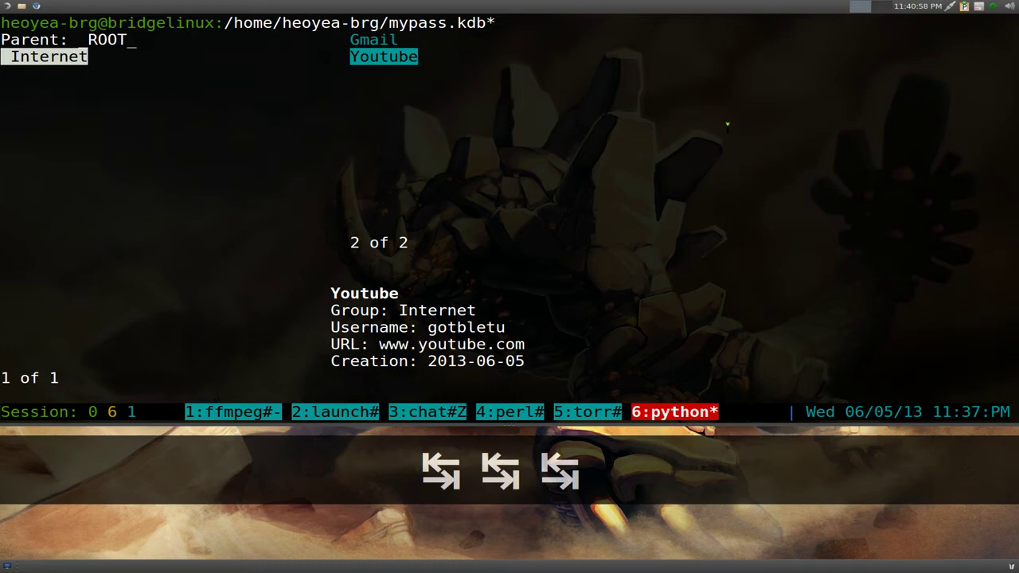
{"action": "key", "text": "Tab"}
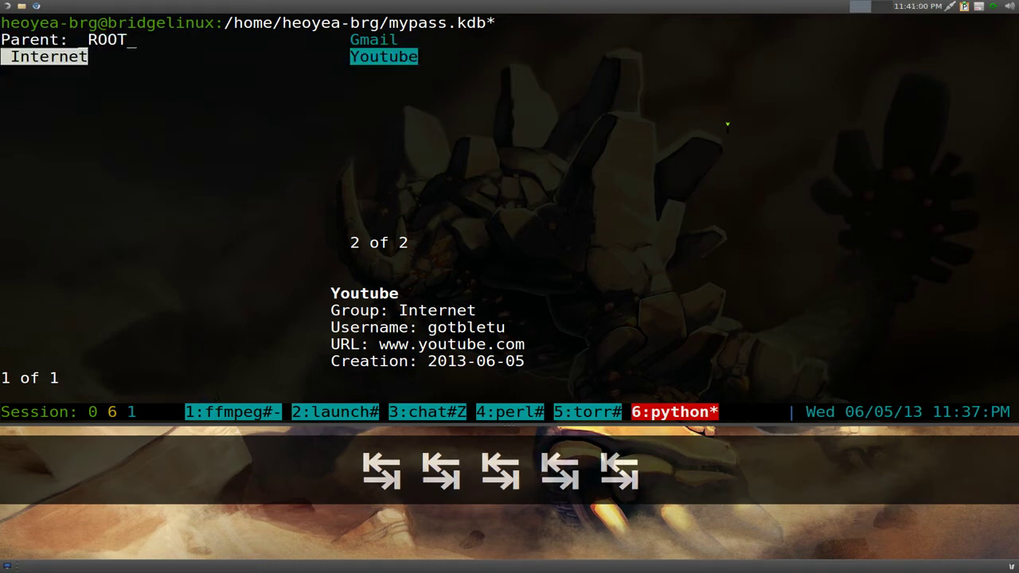
{"action": "key", "text": "Up"}
{"action": "key", "text": "Down"}
{"action": "key", "text": "Up"}
{"action": "key", "text": "Down"}
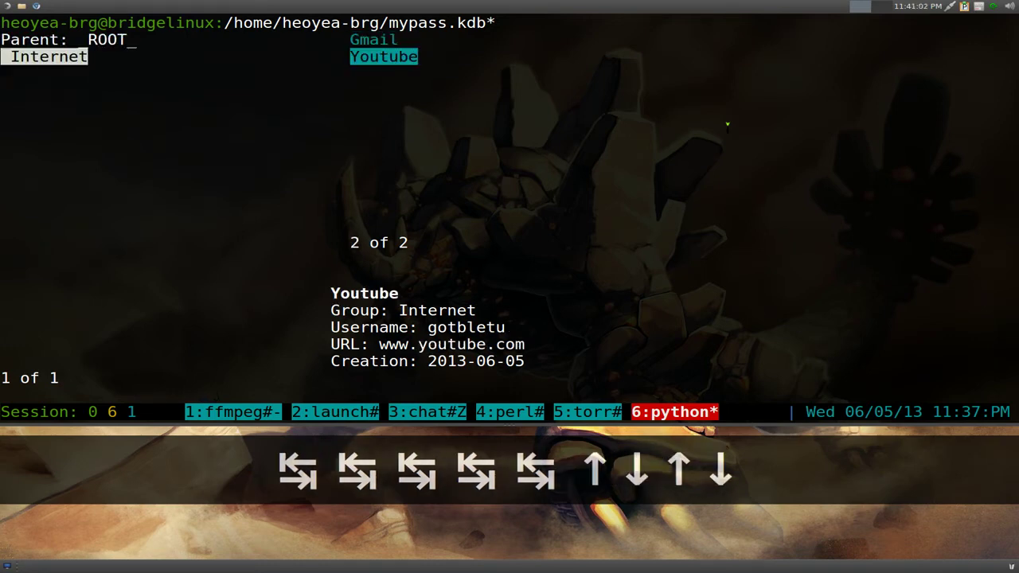
{"action": "key", "text": "Up"}
{"action": "key", "text": "Down"}
{"action": "key", "text": "Up"}
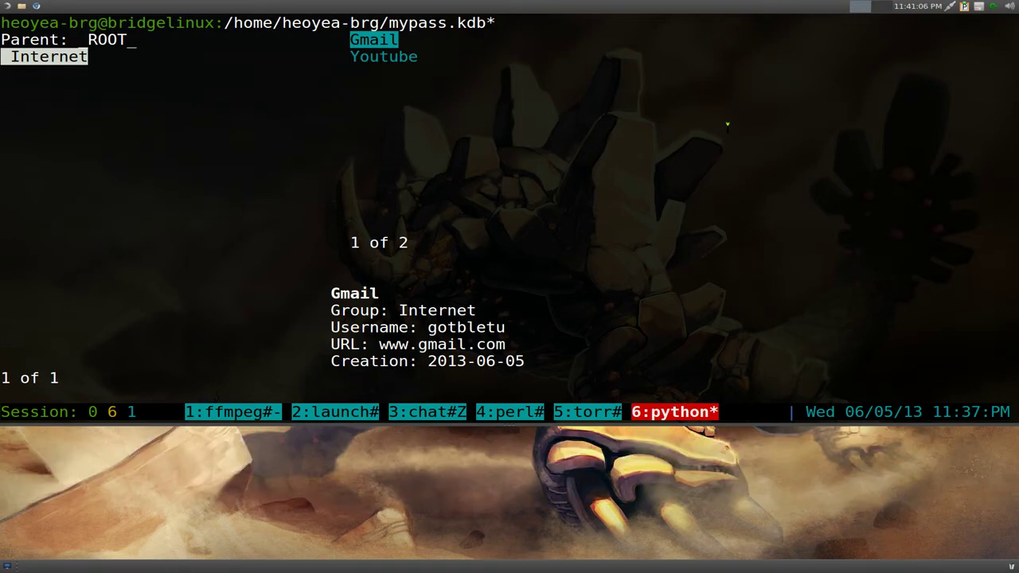
- Reveal the Gmail entry's password and select the shown text
{"action": "key", "text": "shift+h"}
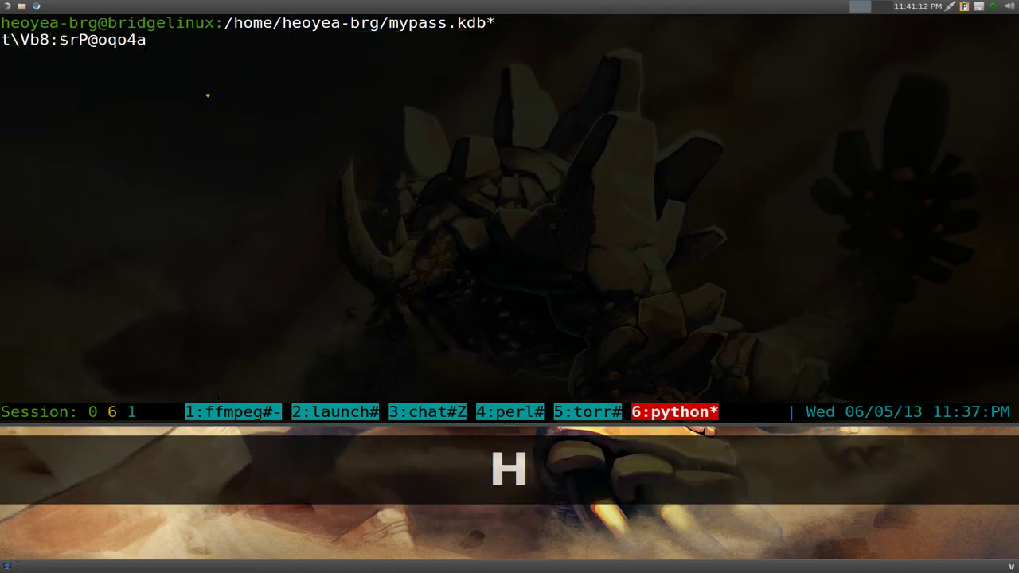
{"action": "left_click_drag", "start_coordinate": [2, 40], "coordinate": [144, 44]}
{"action": "left_click", "coordinate": [311, 62]}
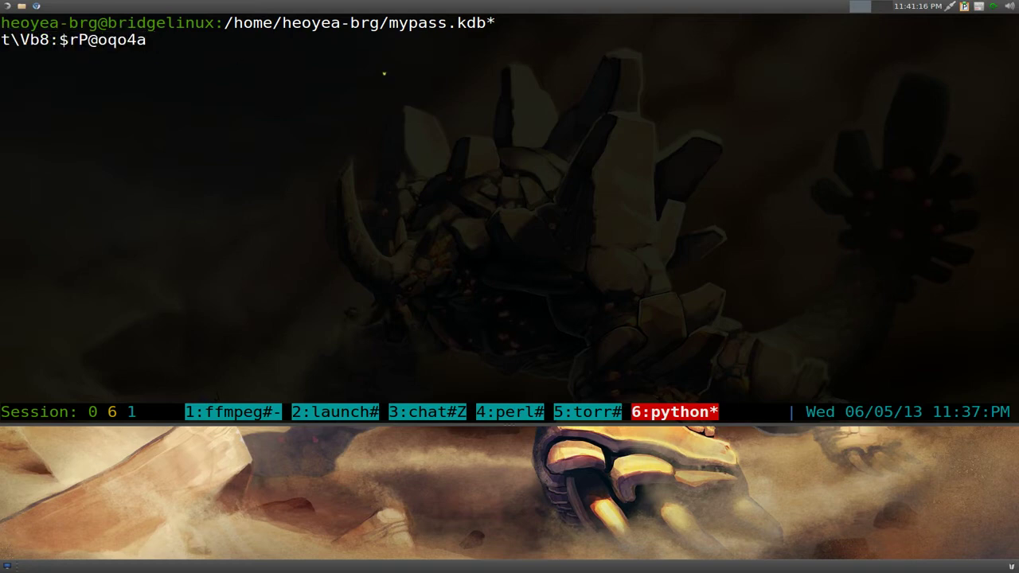
{"action": "key", "text": "q"}
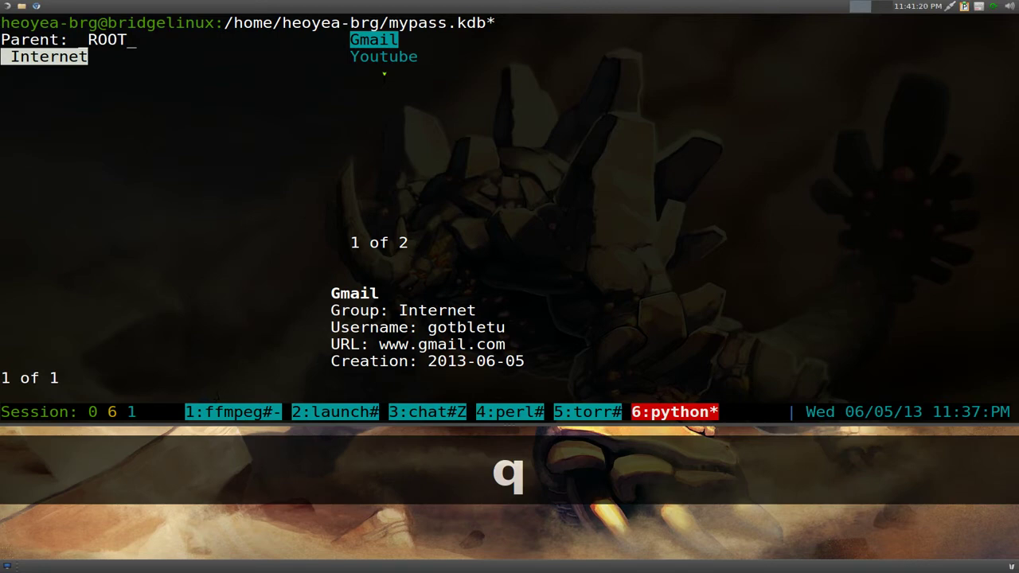
- Reveal and select the Youtube entry's password, then return to the entries list
{"action": "key", "text": "Down"}
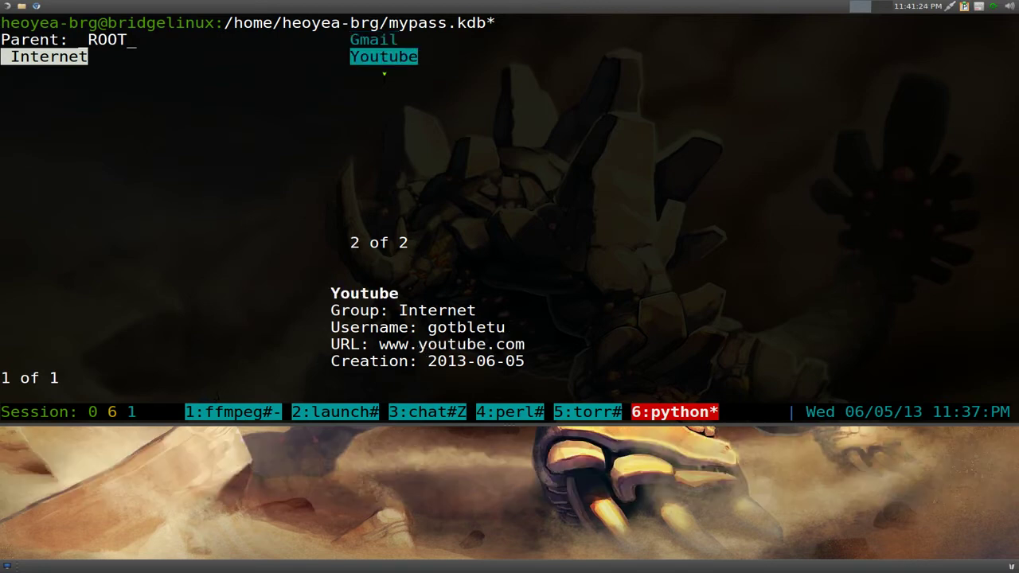
{"action": "key", "text": "shift+h"}
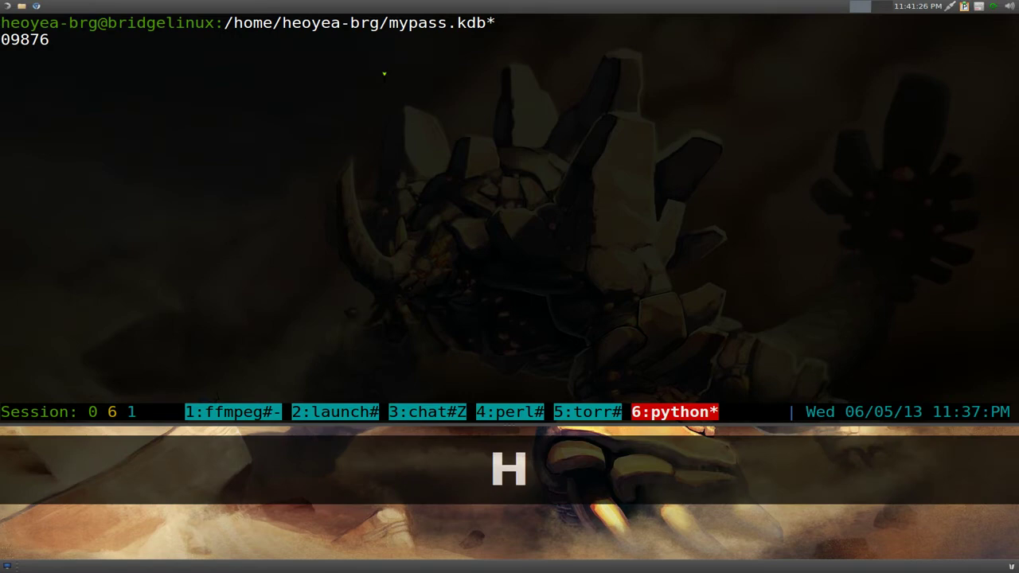
{"action": "double_click", "coordinate": [46, 40]}
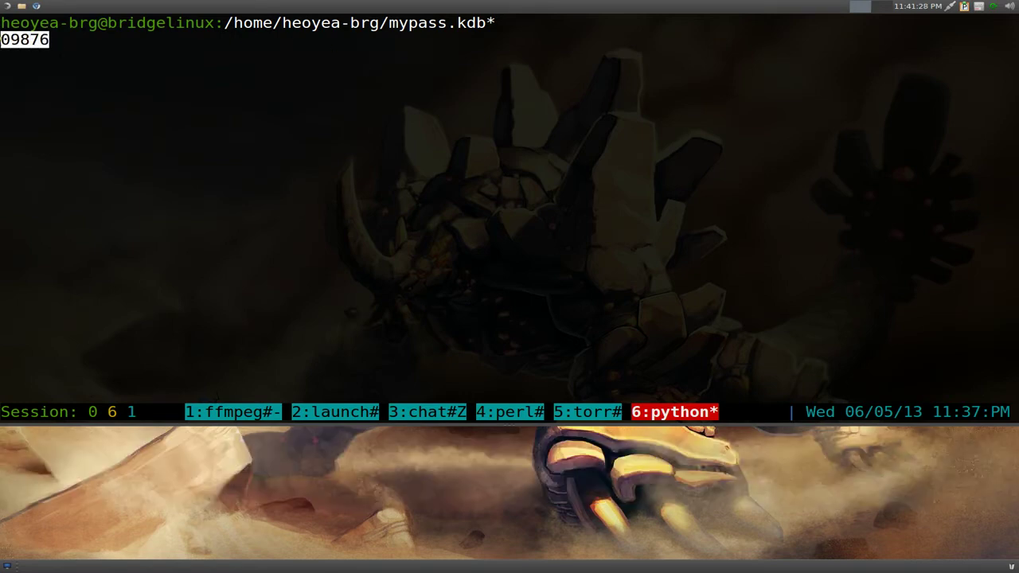
{"action": "left_click", "coordinate": [332, 54]}
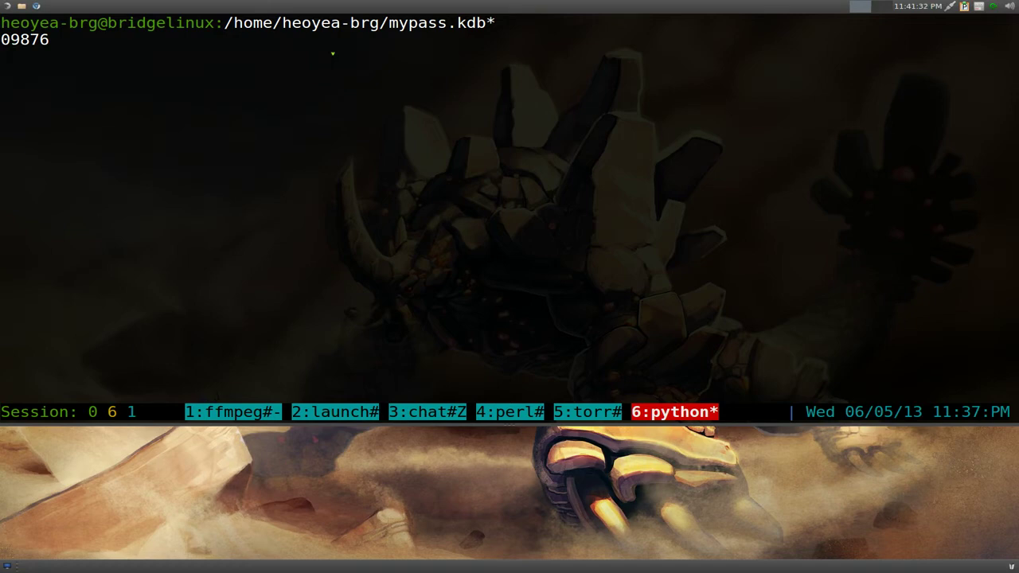
{"action": "key", "text": "q"}
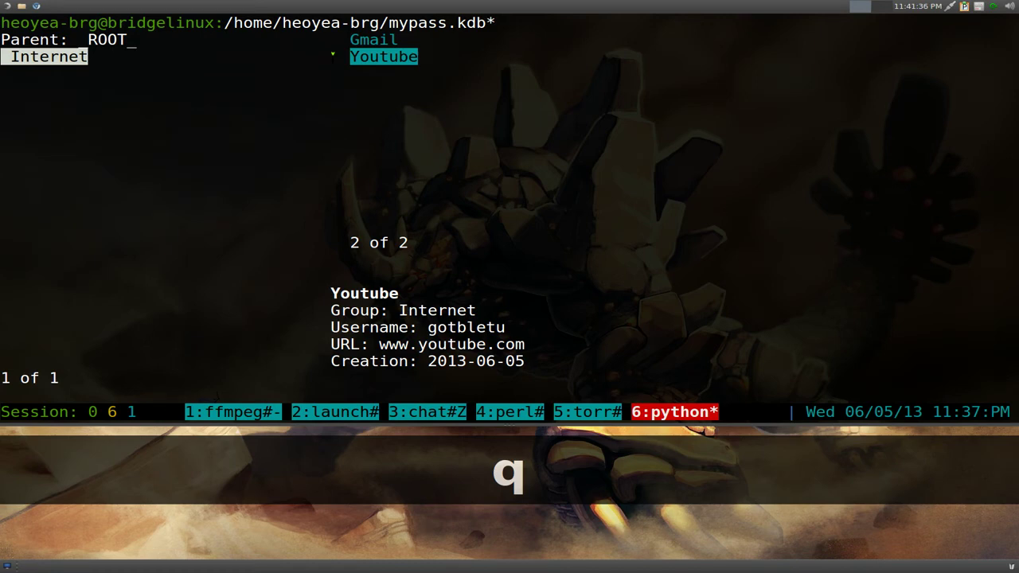
{"action": "key", "text": "Tab"}
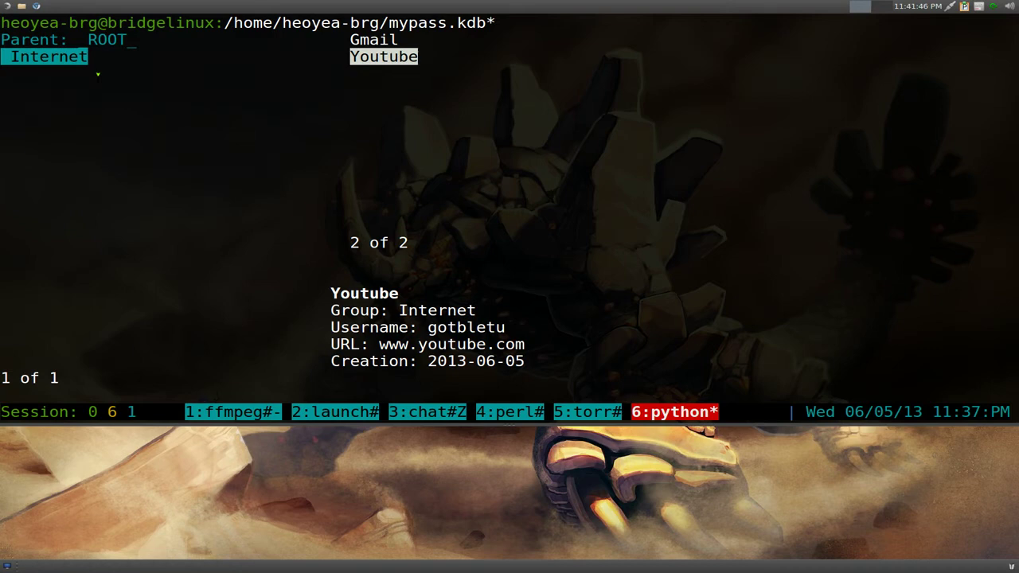
{"action": "key", "text": "F1"}
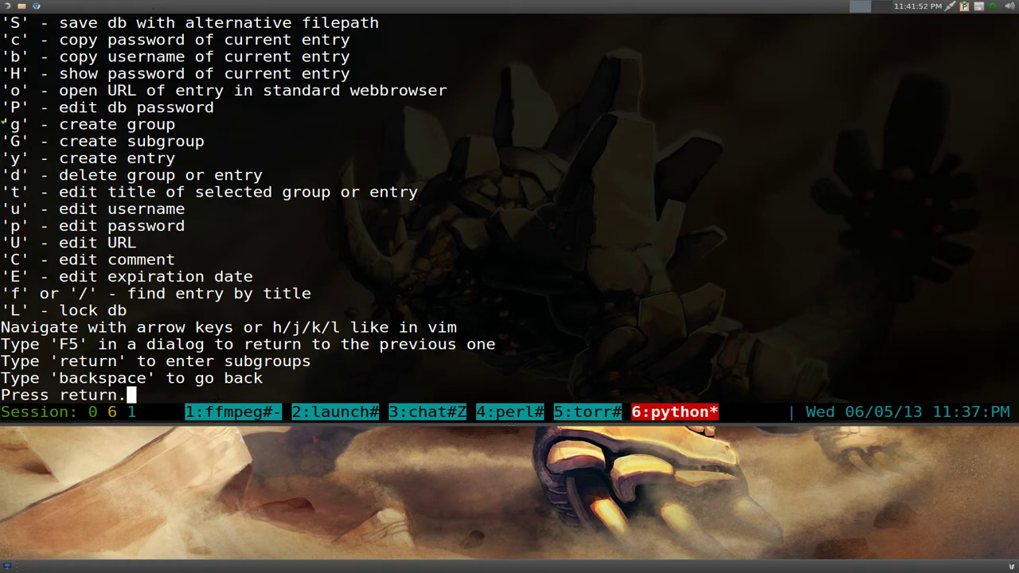
{"action": "triple_click", "coordinate": [5, 126]}
{"action": "left_click_drag", "start_coordinate": [4, 140], "coordinate": [212, 143]}
{"action": "left_click", "coordinate": [268, 144]}
{"action": "key", "text": "Return"}
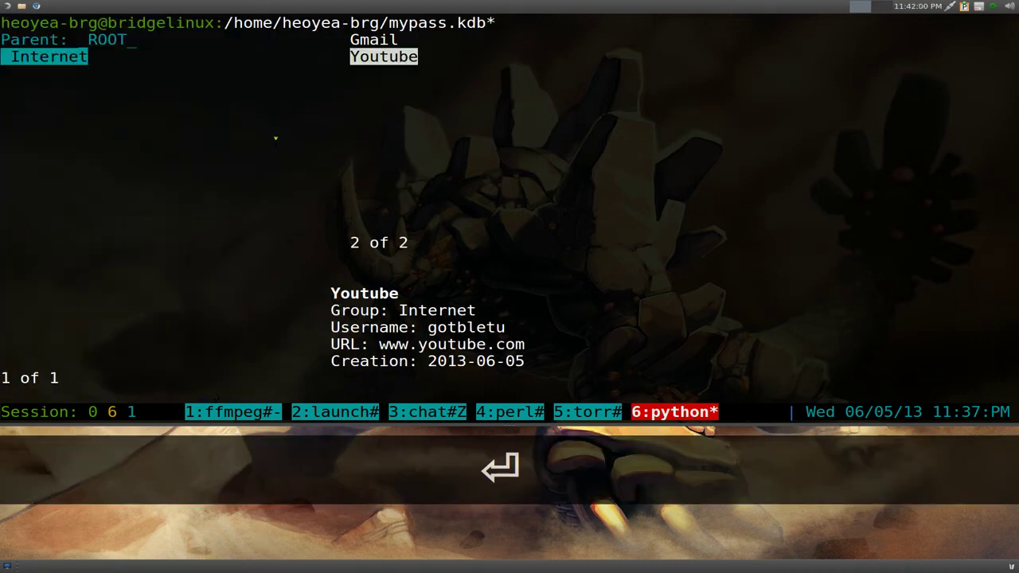
- Create a top-level group named Linux Distro
{"action": "key", "text": "g"}
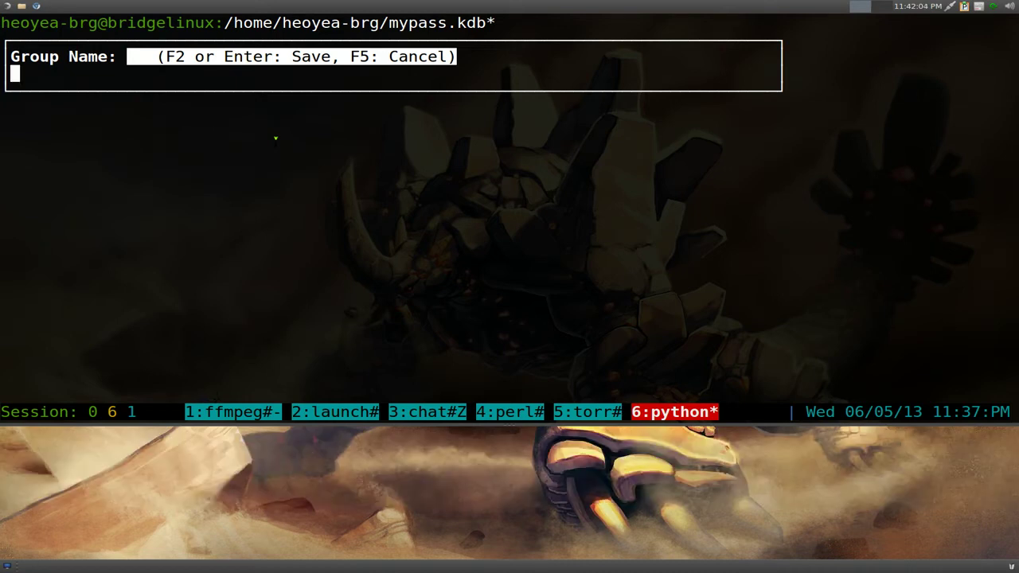
{"action": "type", "text": "Linux D"}
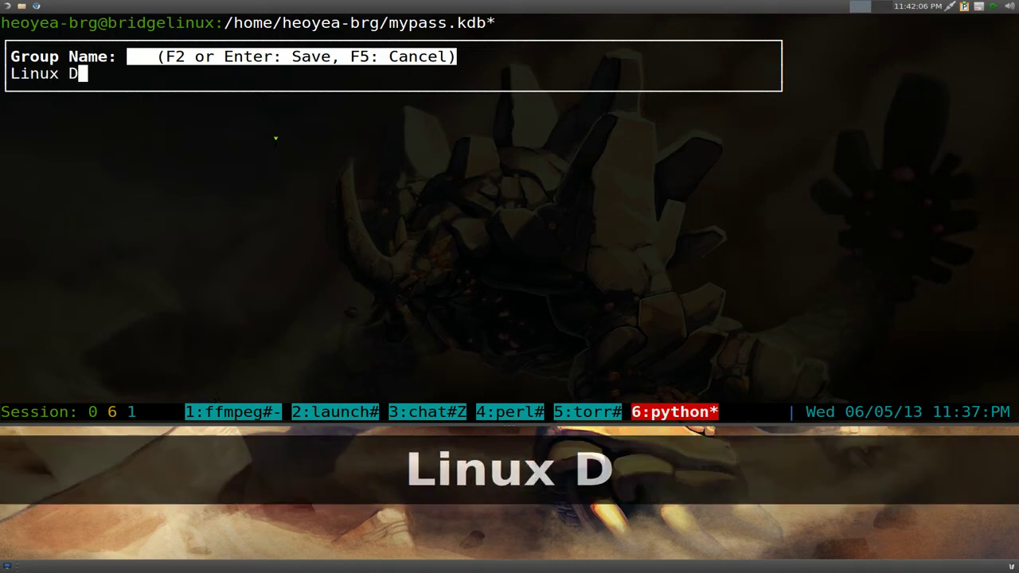
{"action": "type", "text": "istro"}
{"action": "key", "text": "Return"}
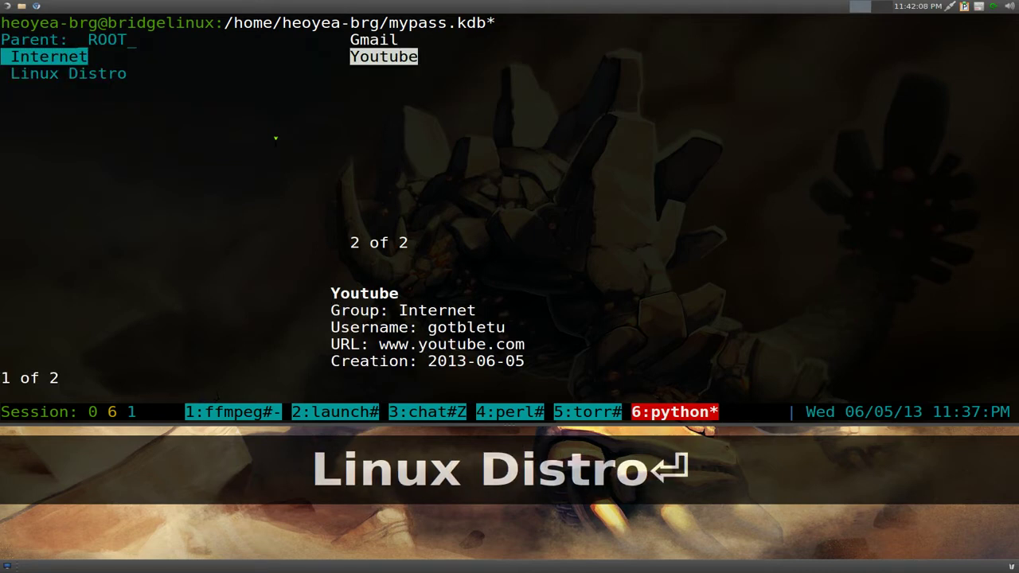
{"action": "key", "text": "Down"}
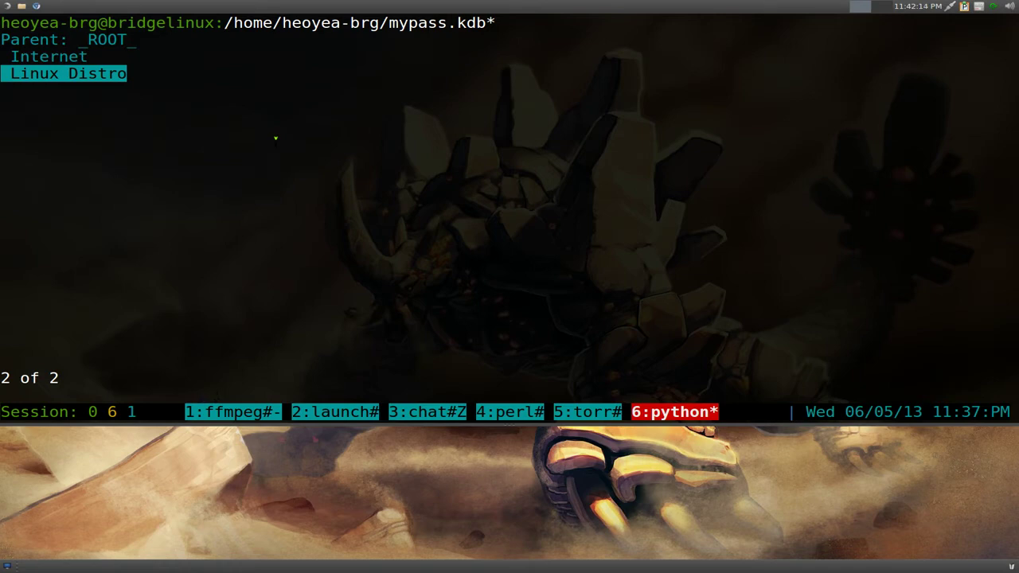
- Add an Archlinux subgroup inside Linux Distro
{"action": "key", "text": "shift+g"}
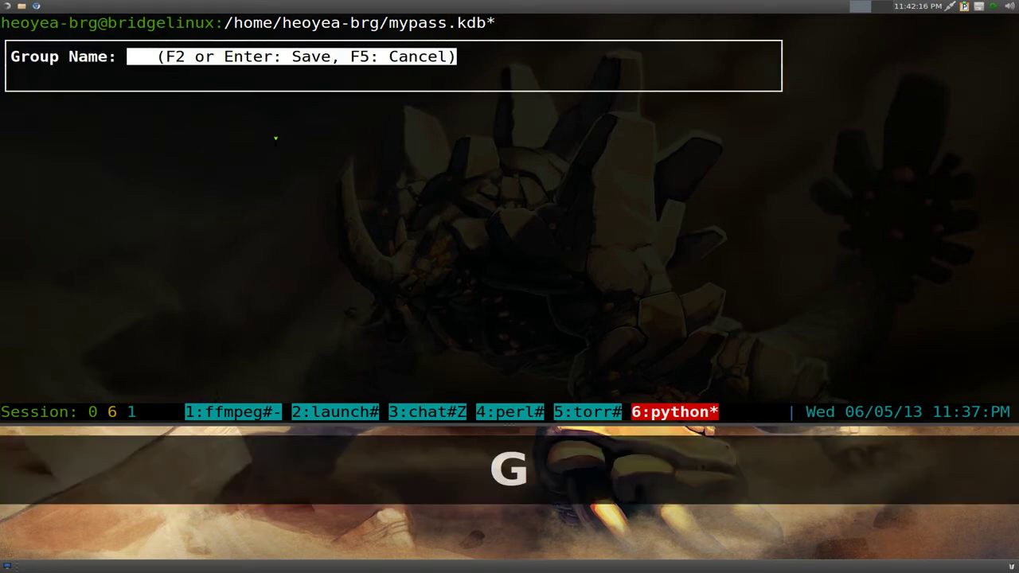
{"action": "type", "text": "Arch"}
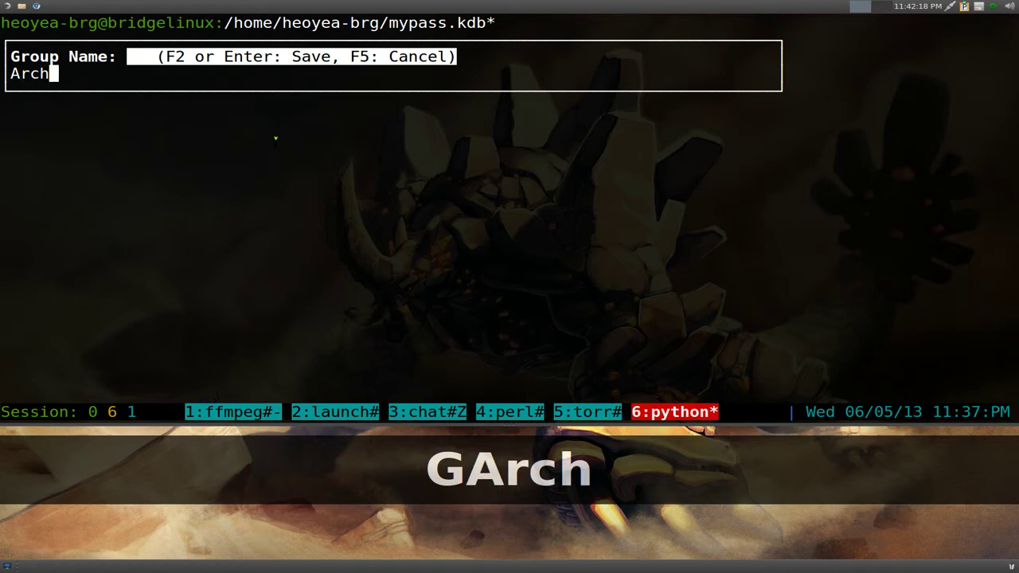
{"action": "type", "text": "linux"}
{"action": "key", "text": "Return"}
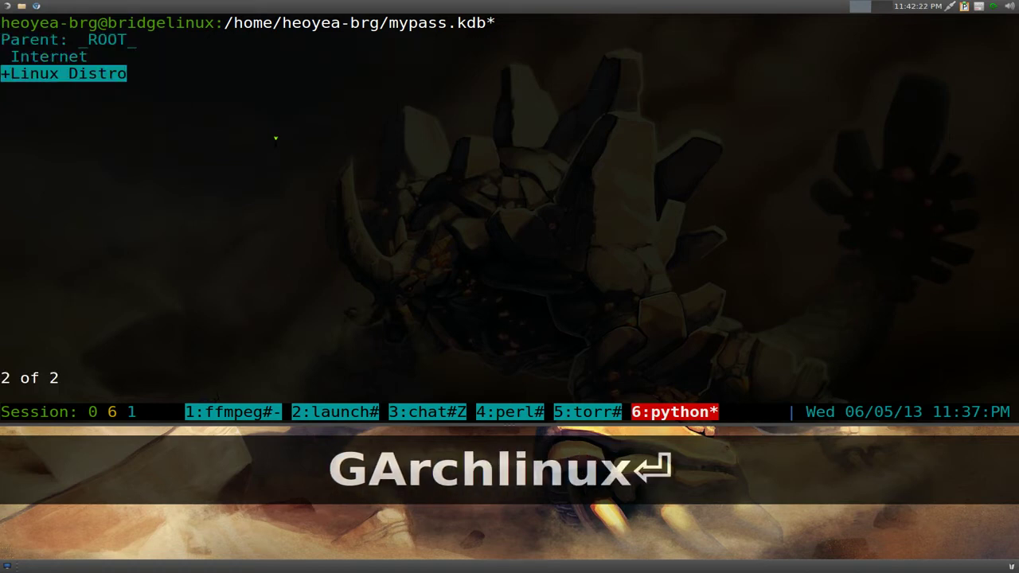
{"action": "key", "text": "Return"}
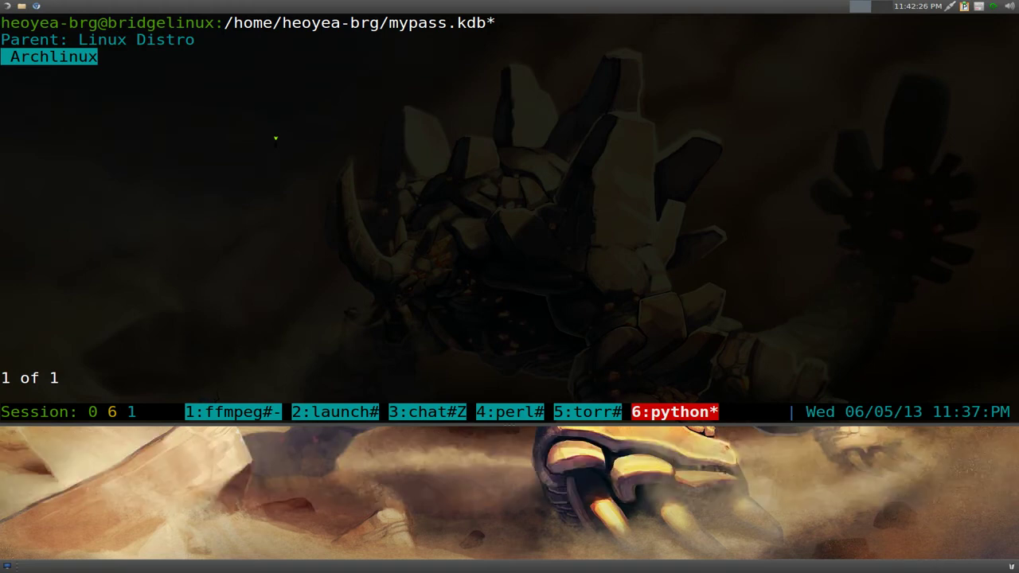
{"action": "key", "text": "Left"}
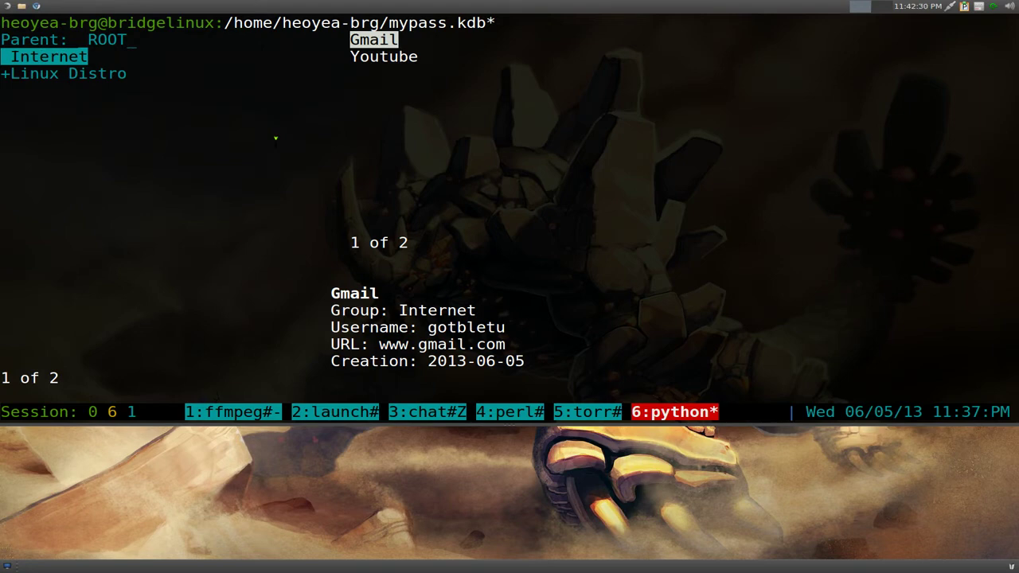
{"action": "key", "text": "Down"}
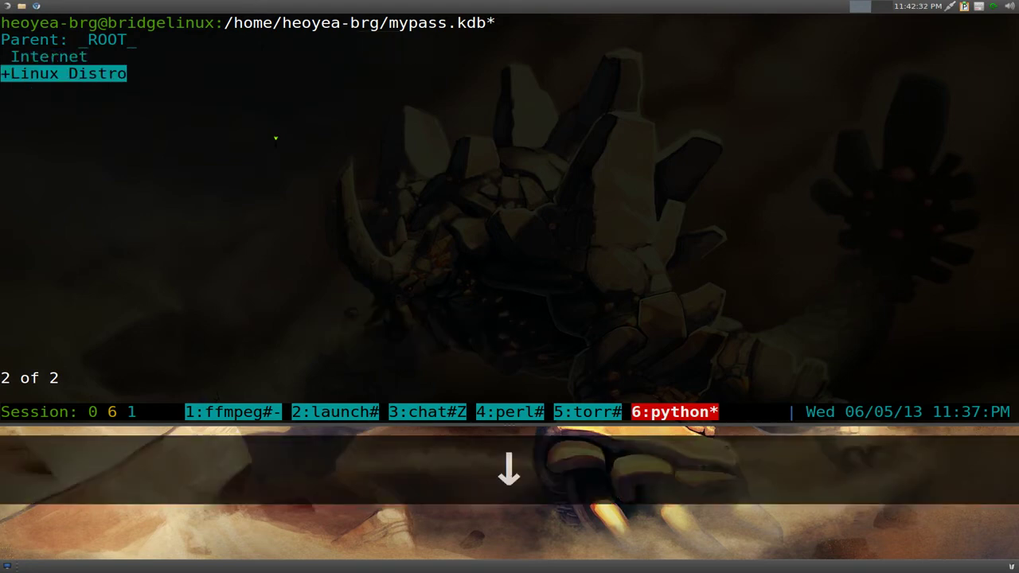
- Add a second subgroup named Debian under Linux Distro
{"action": "key", "text": "shift+g"}
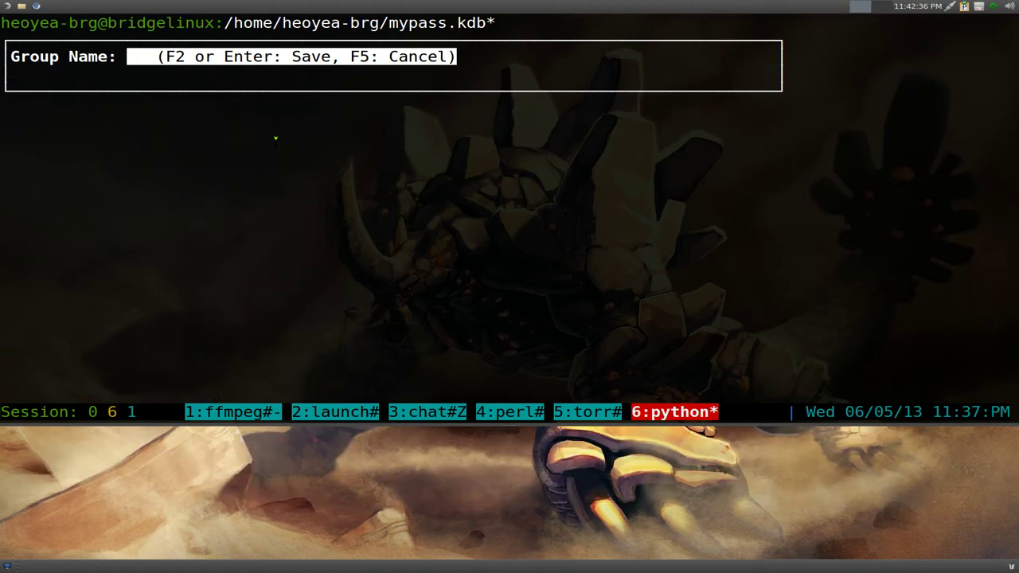
{"action": "type", "text": "Debian"}
{"action": "key", "text": "Return"}
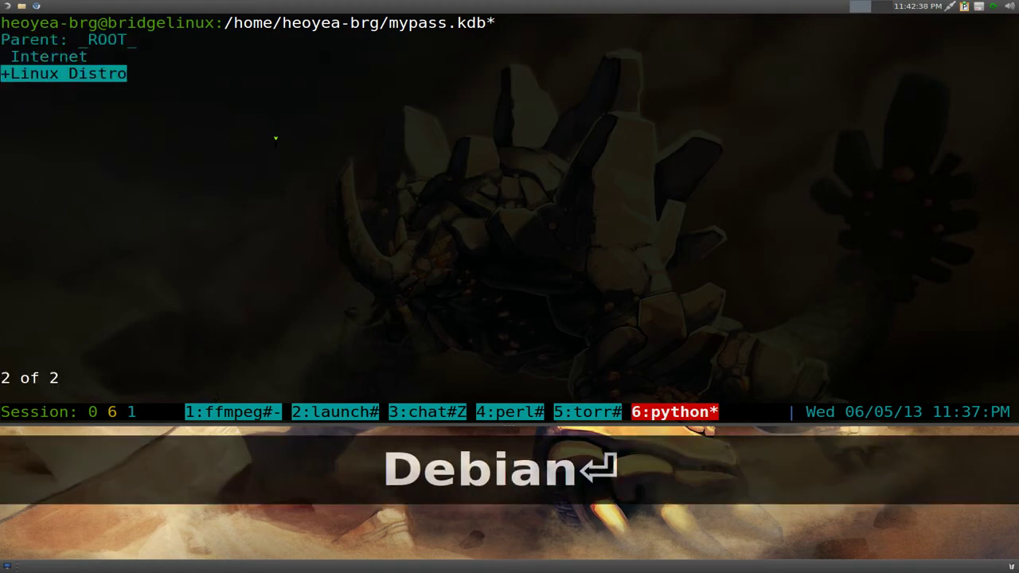
{"action": "key", "text": "Up"}
{"action": "key", "text": "Down"}
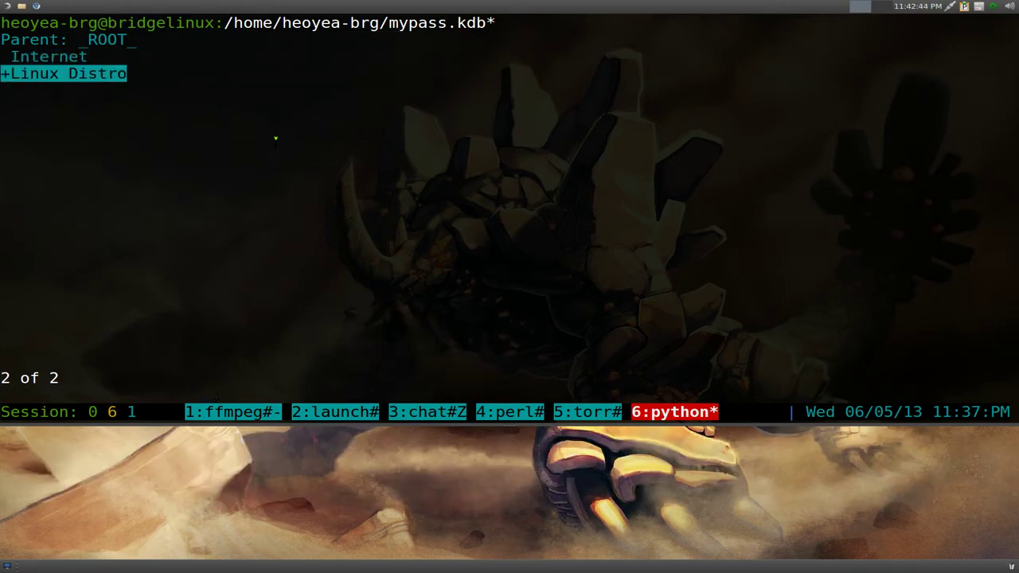
- Open the Linux Distro group and select the Archlinux subgroup
{"action": "key", "text": "Return"}
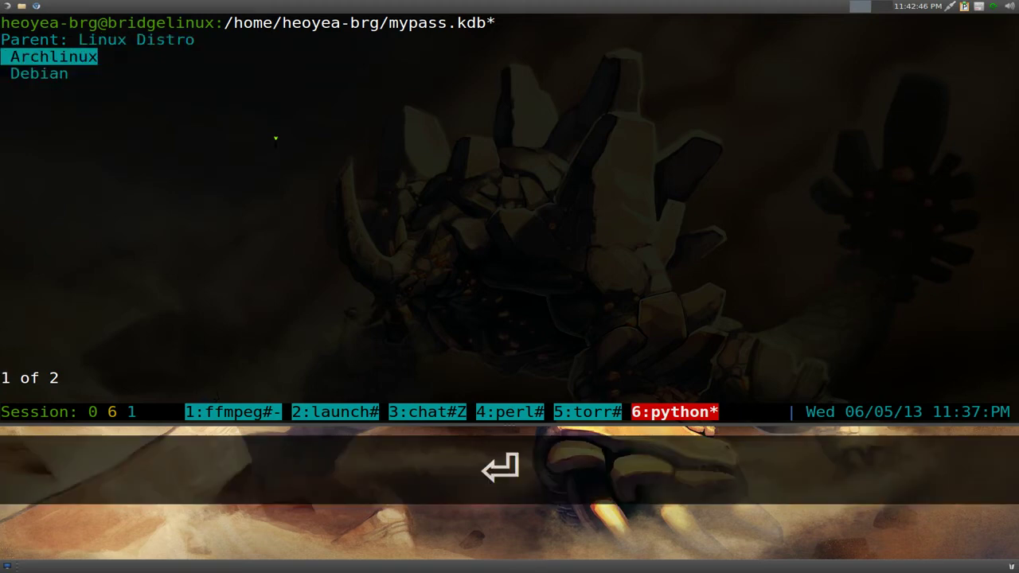
{"action": "key", "text": "Down"}
{"action": "key", "text": "Up"}
{"action": "key", "text": "Down"}
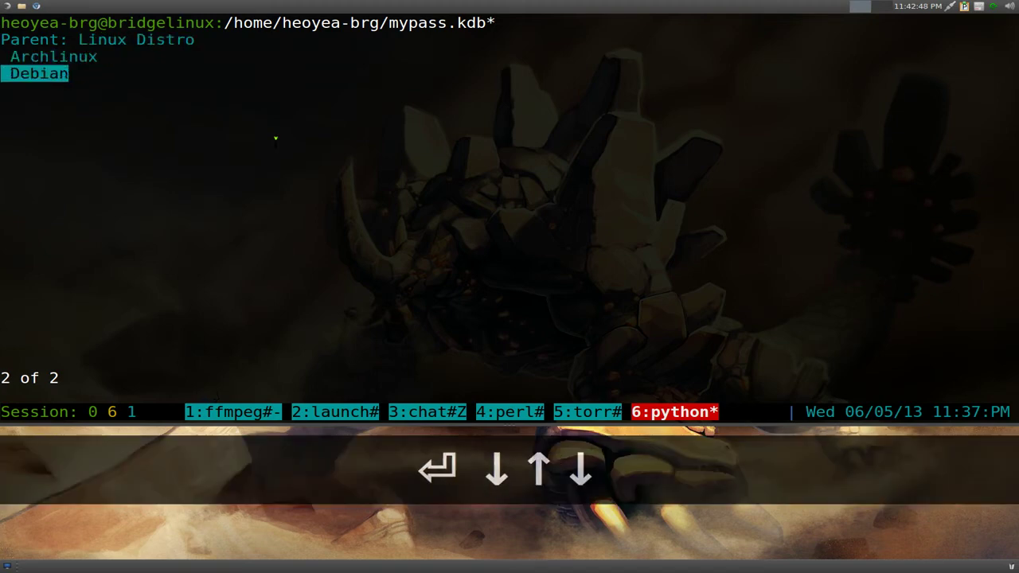
{"action": "key", "text": "Up"}
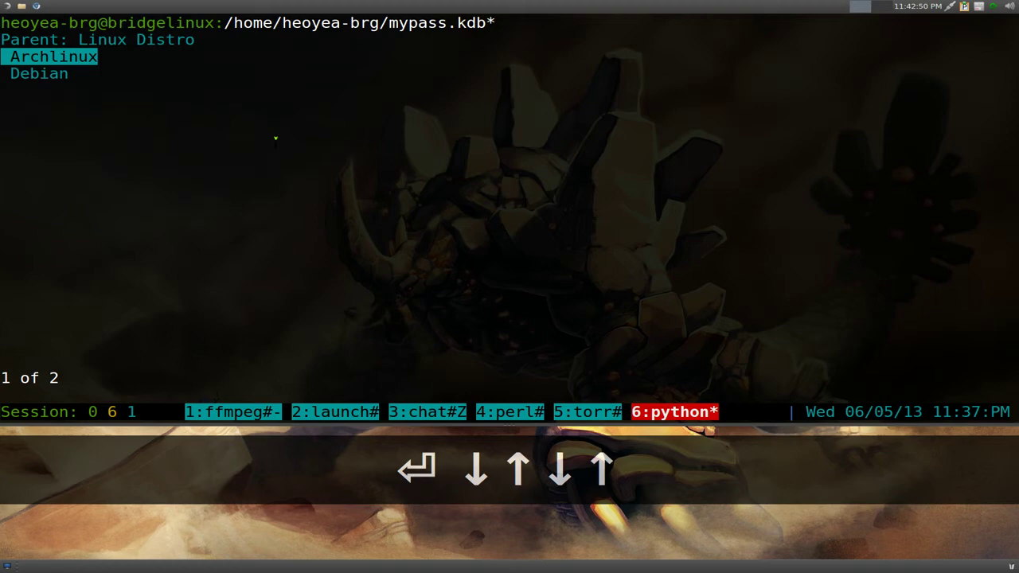
{"action": "key", "text": "Down"}
{"action": "key", "text": "Up"}
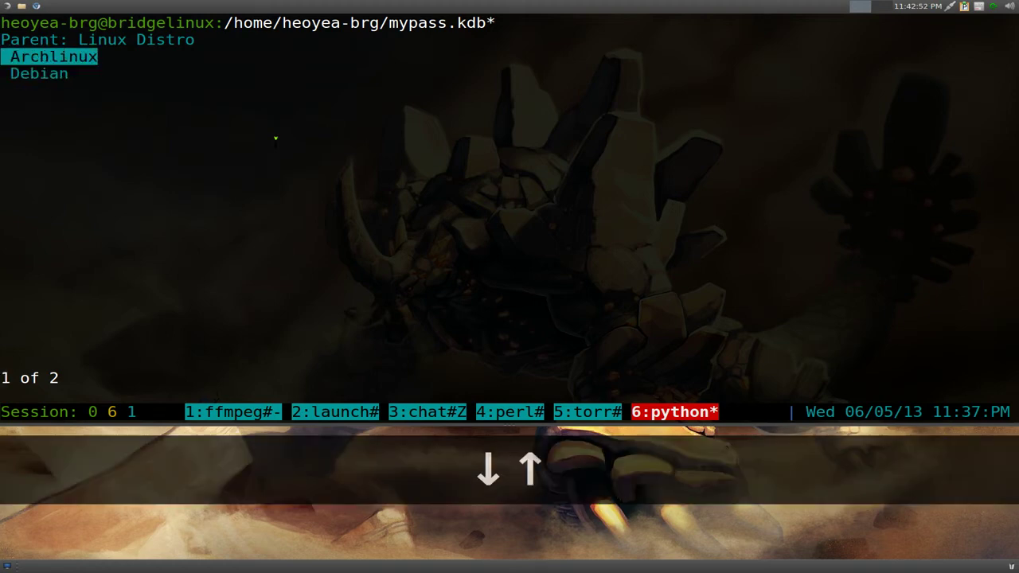
{"action": "key", "text": "y"}
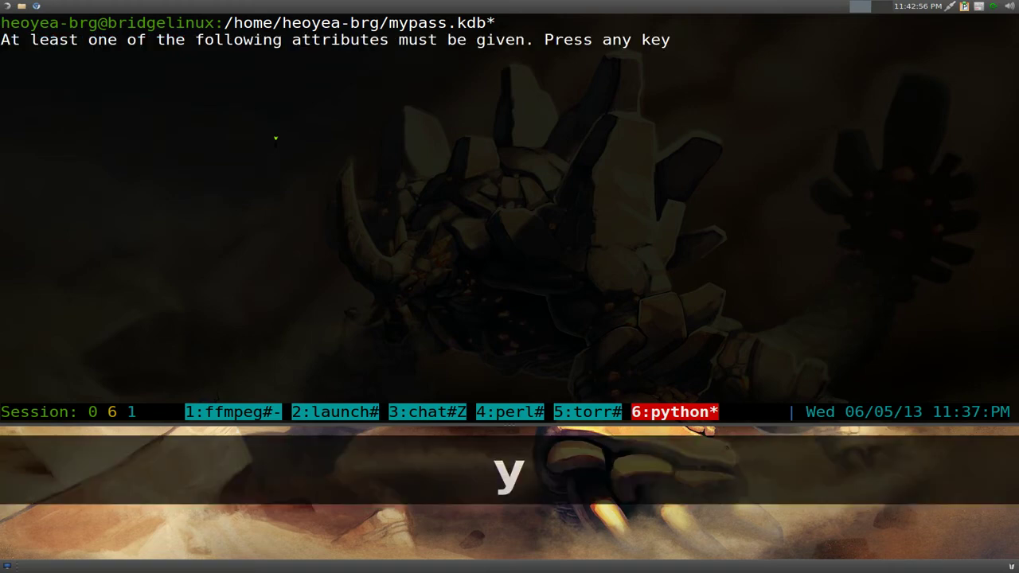
{"action": "key", "text": "Return"}
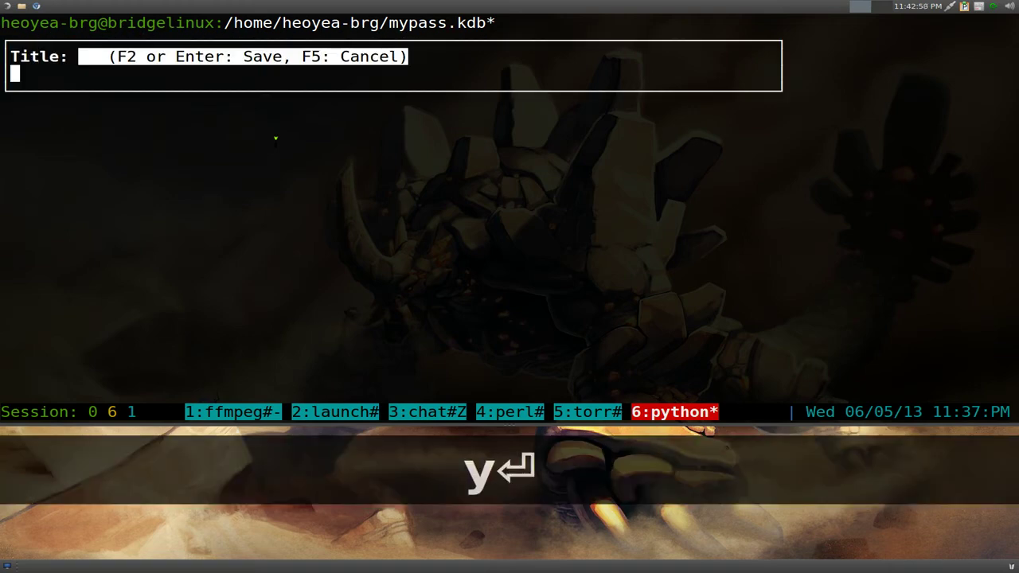
{"action": "type", "text": "Arch"}
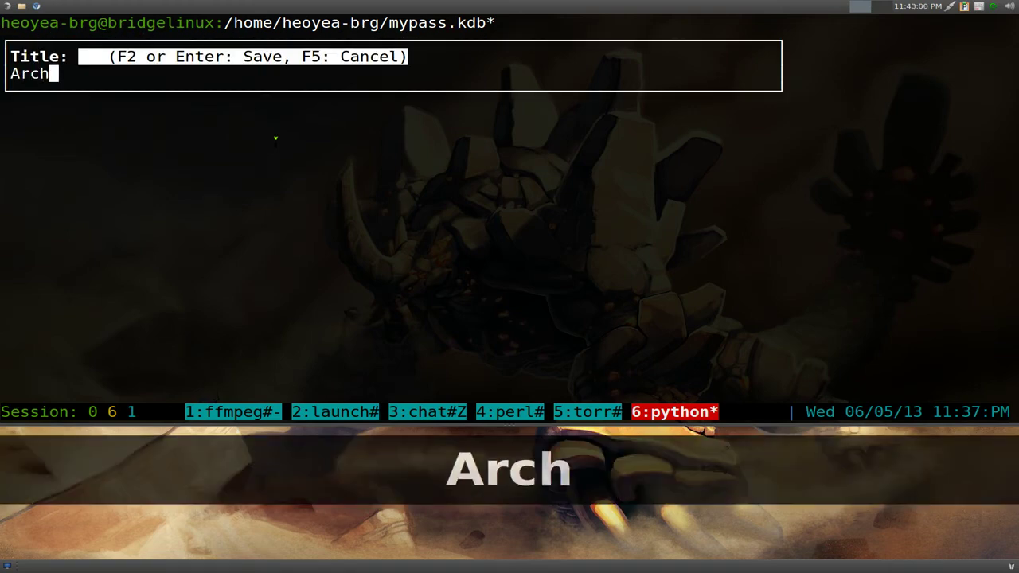
{"action": "type", "text": " Forum"}
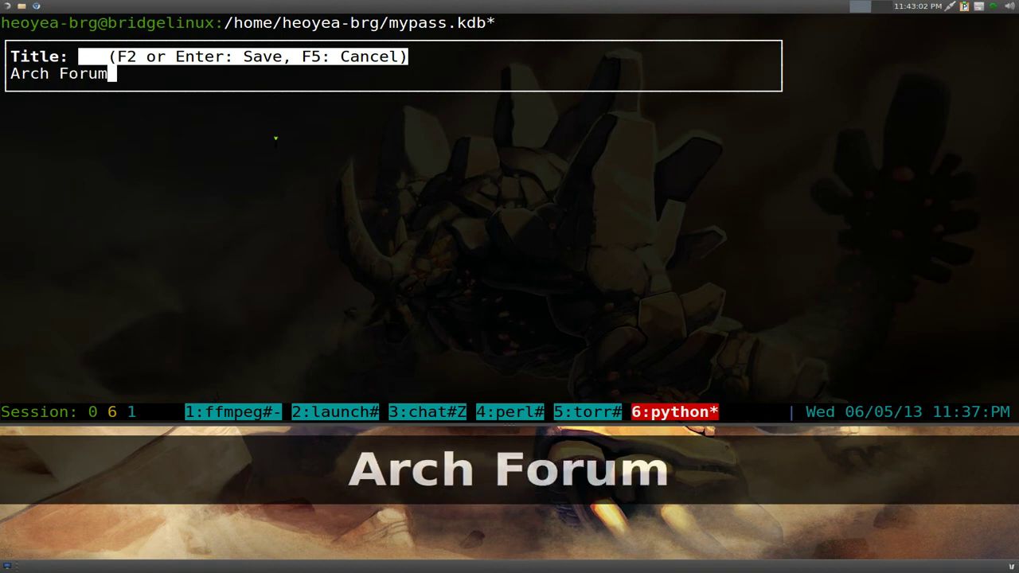
{"action": "key", "text": "Return"}
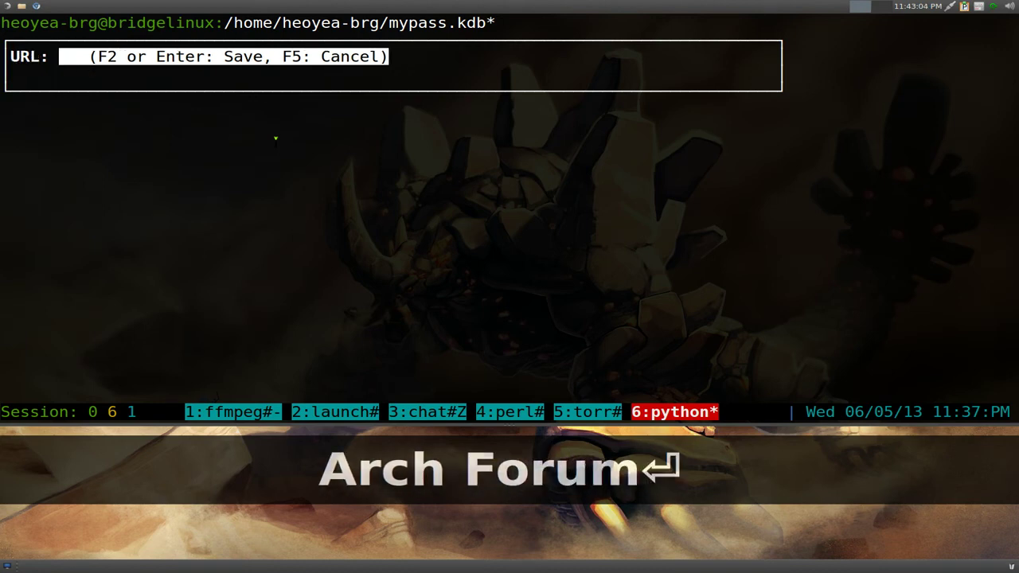
{"action": "type", "text": "www"}
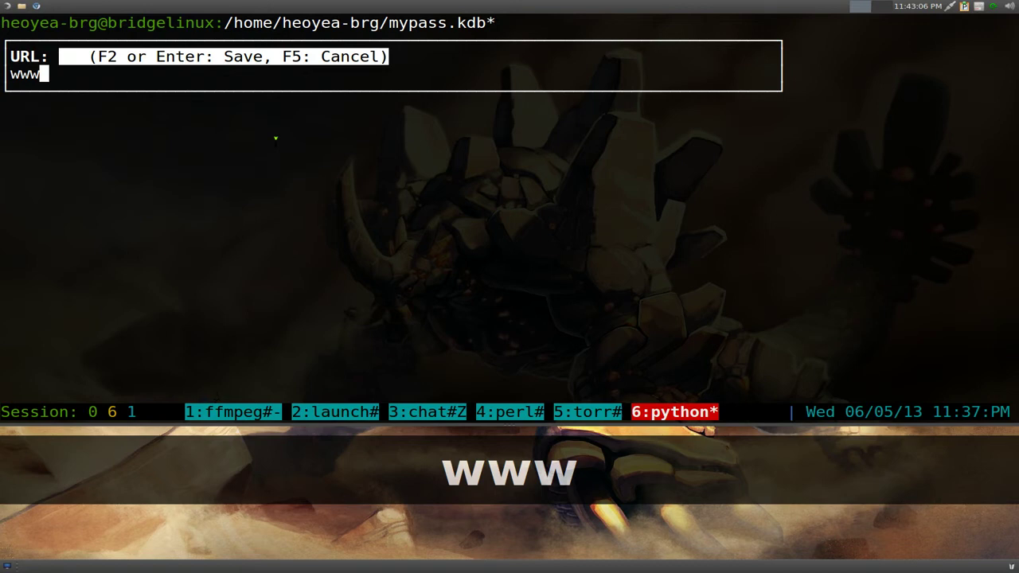
{"action": "type", "text": ".archlin"}
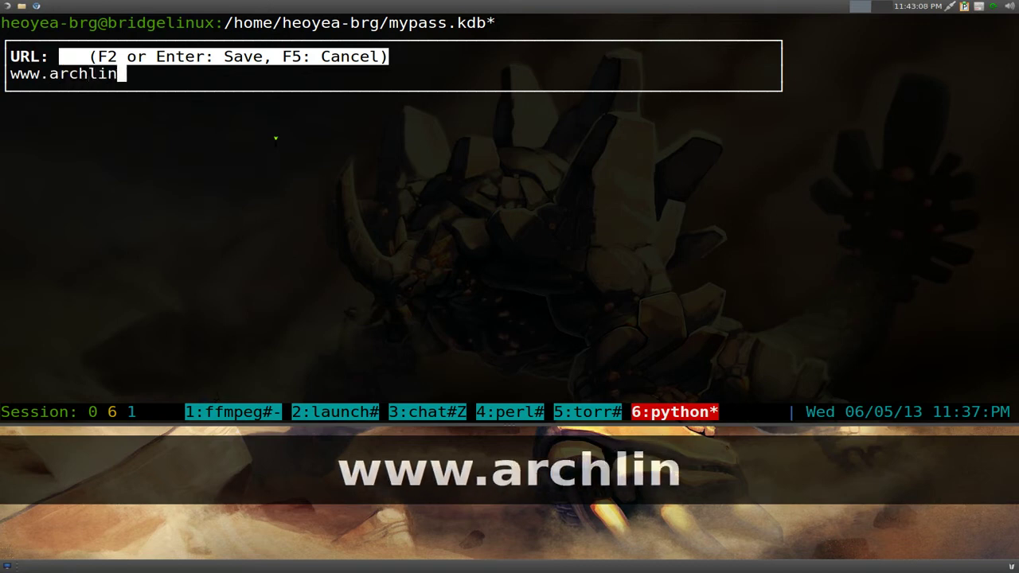
{"action": "type", "text": "ux.org"}
{"action": "key", "text": "Return"}
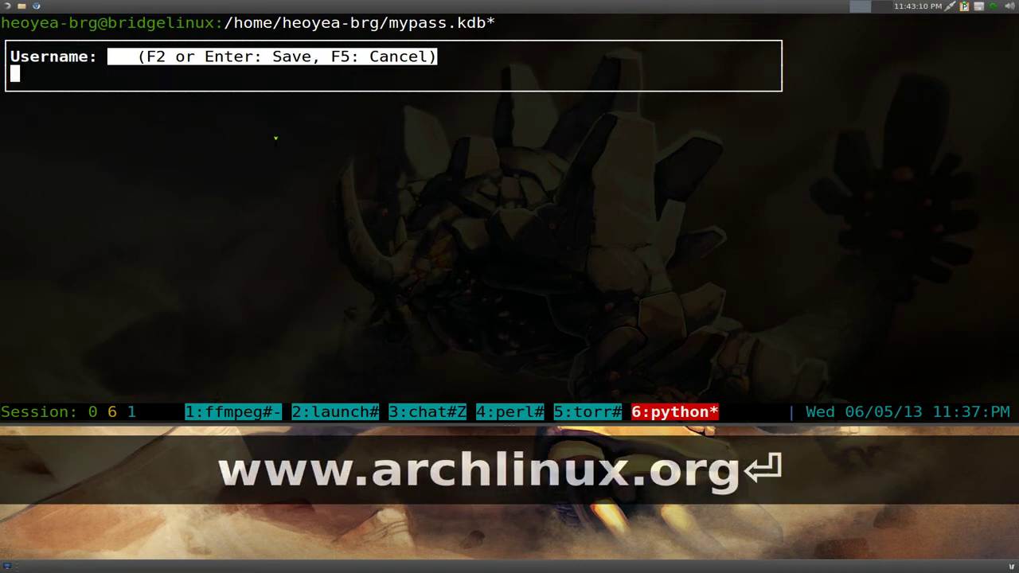
{"action": "type", "text": "g"}
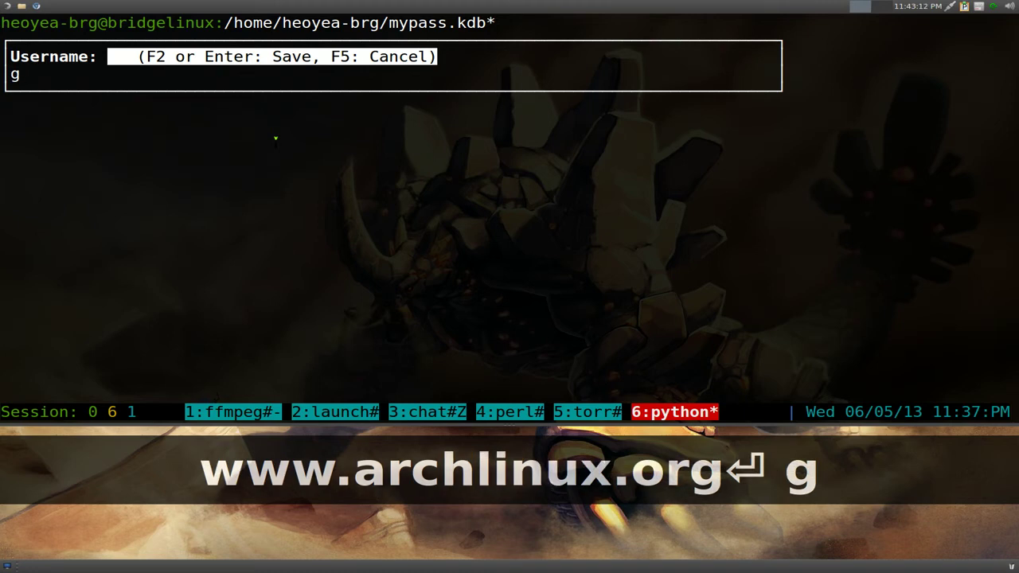
{"action": "type", "text": "otbletu"}
{"action": "key", "text": "Return"}
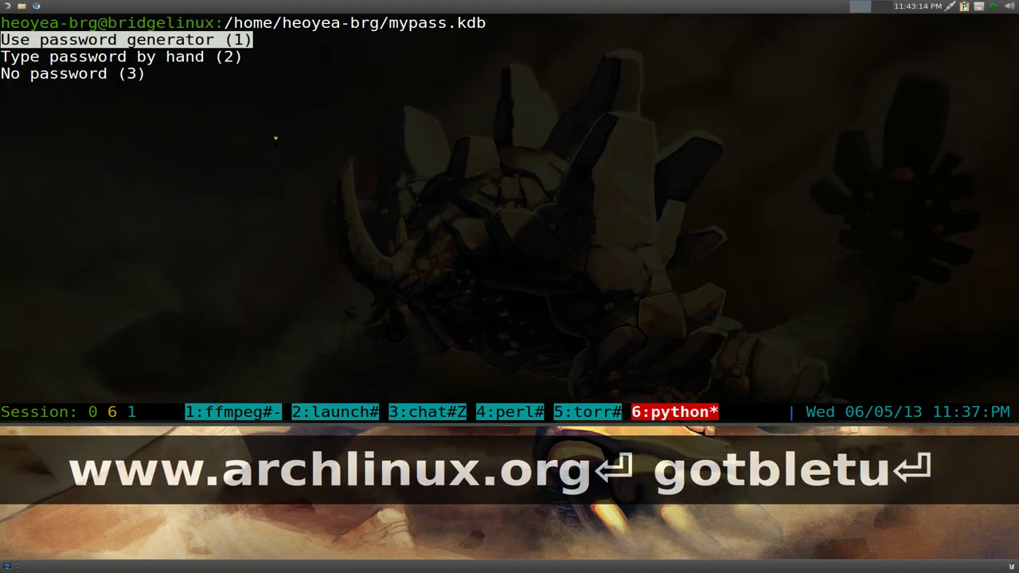
- Type and confirm the Arch Forum password by hand, save without comment or expiration, show help
{"action": "key", "text": "Down"}
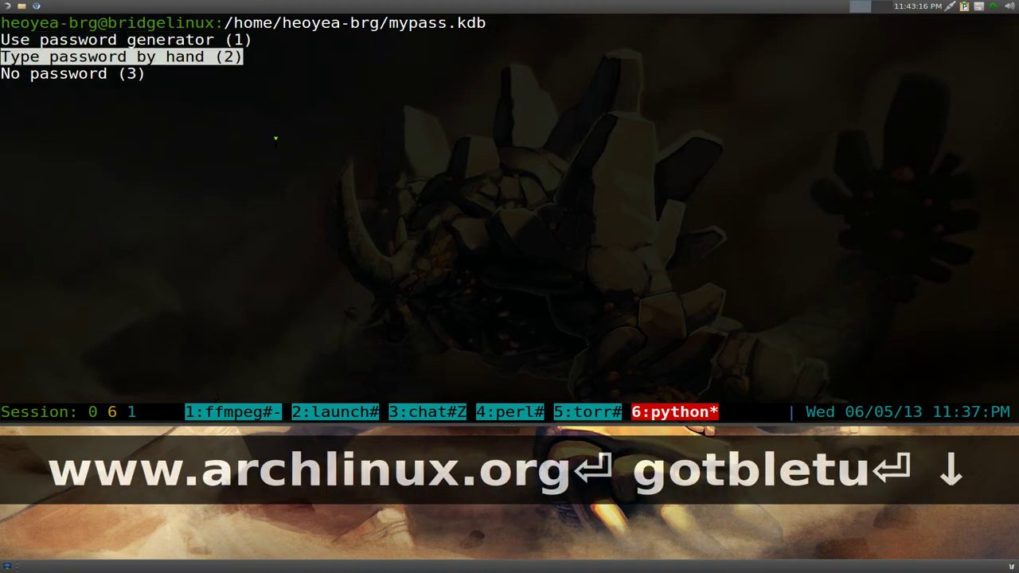
{"action": "key", "text": "Return"}
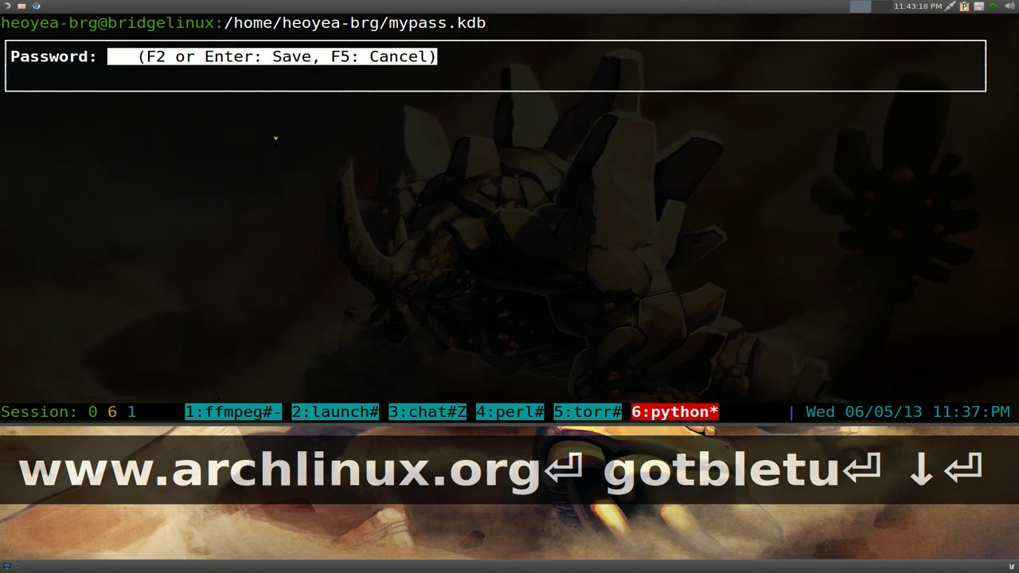
{"action": "type", "text": "asdfgh"}
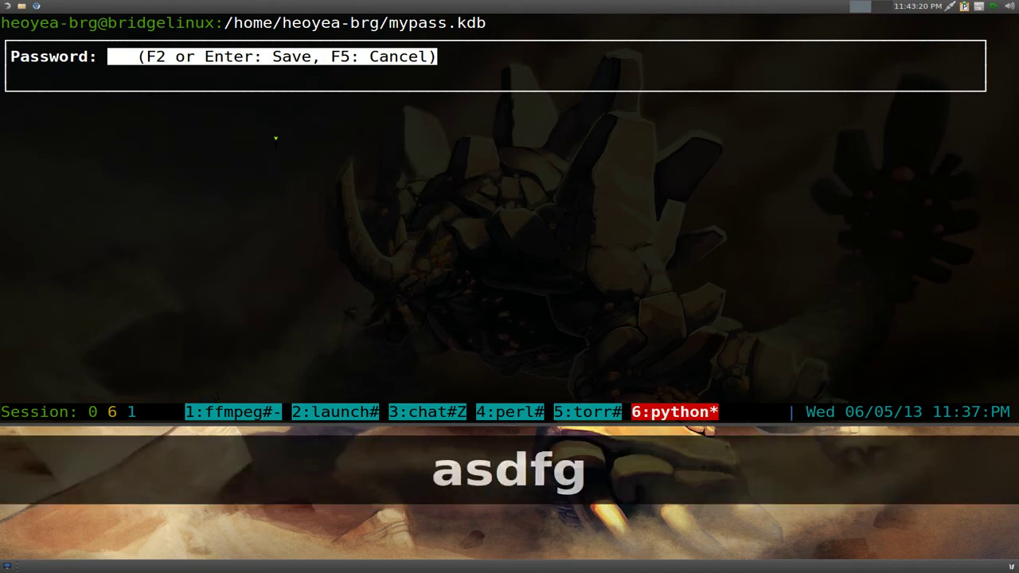
{"action": "key", "text": "Return"}
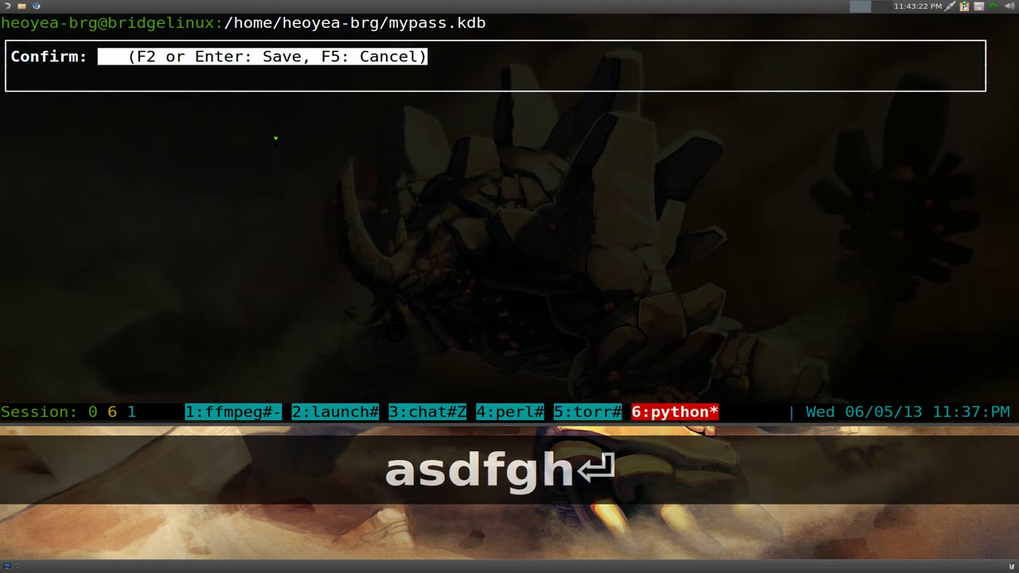
{"action": "type", "text": "asdfgh"}
{"action": "key", "text": "Return"}
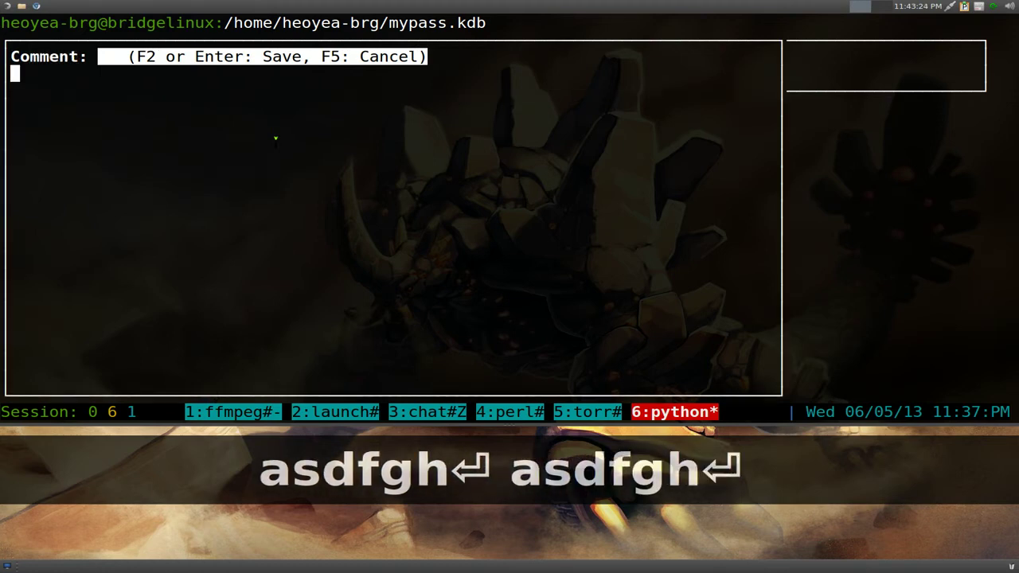
{"action": "key", "text": "F2"}
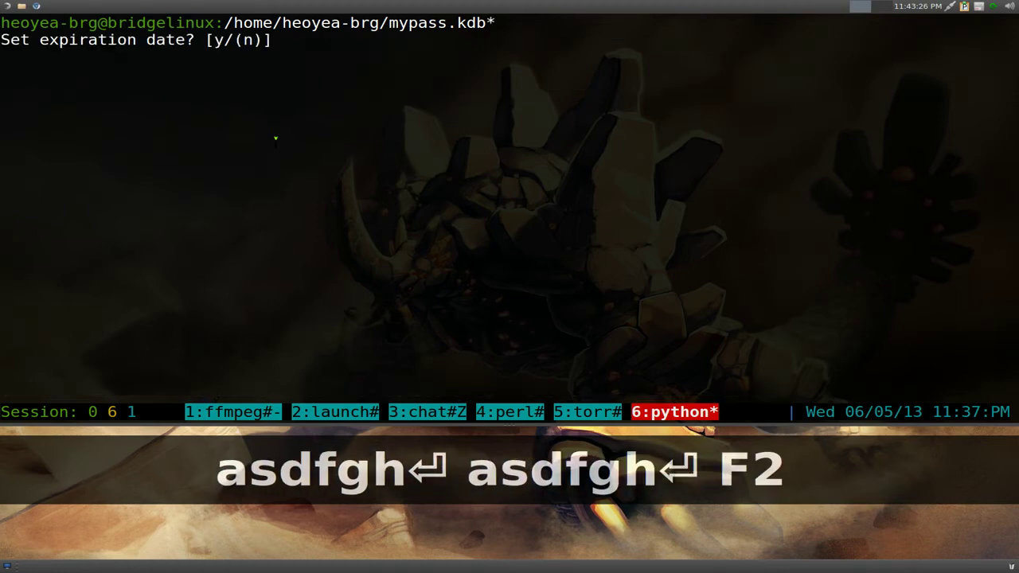
{"action": "key", "text": "n"}
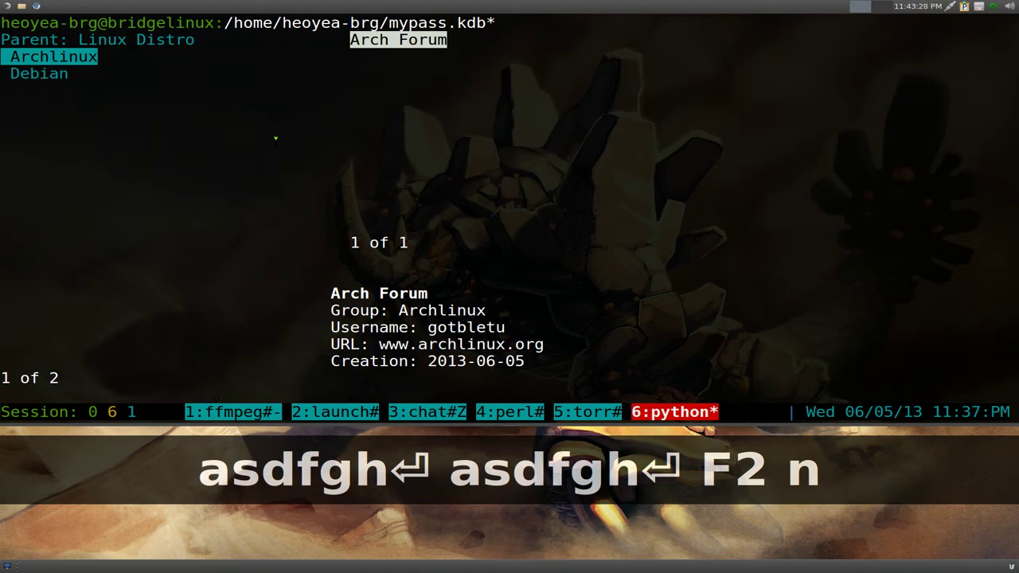
{"action": "key", "text": "Down"}
{"action": "key", "text": "Up"}
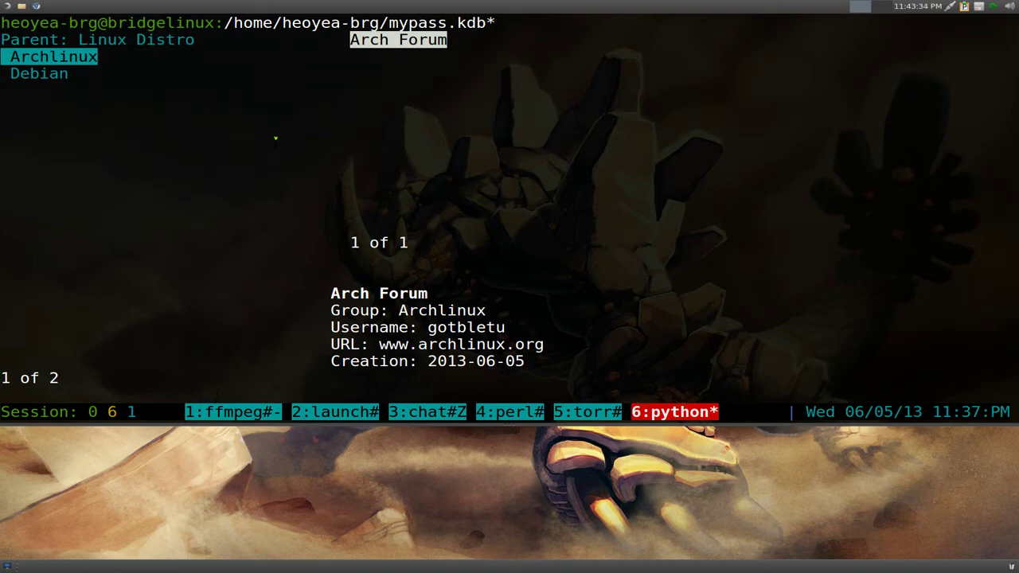
{"action": "key", "text": "F1"}
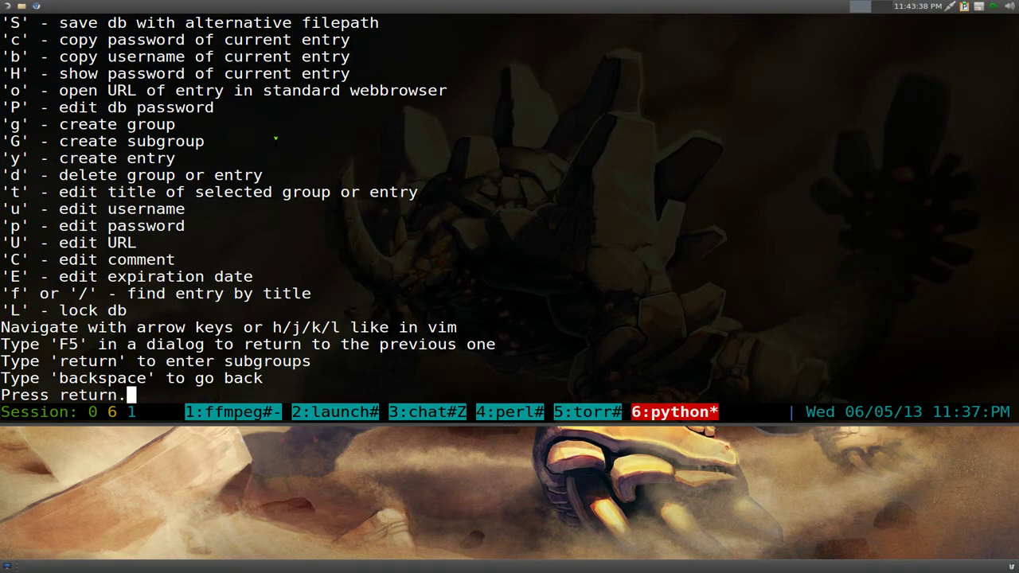
- Scroll back through the help and highlight the save-database command lines
{"action": "key", "text": "ctrl+a"}
{"action": "key", "text": "Page_Up"}
{"action": "key", "text": "Down"}
{"action": "key", "text": "Down"}
{"action": "key", "text": "Down"}
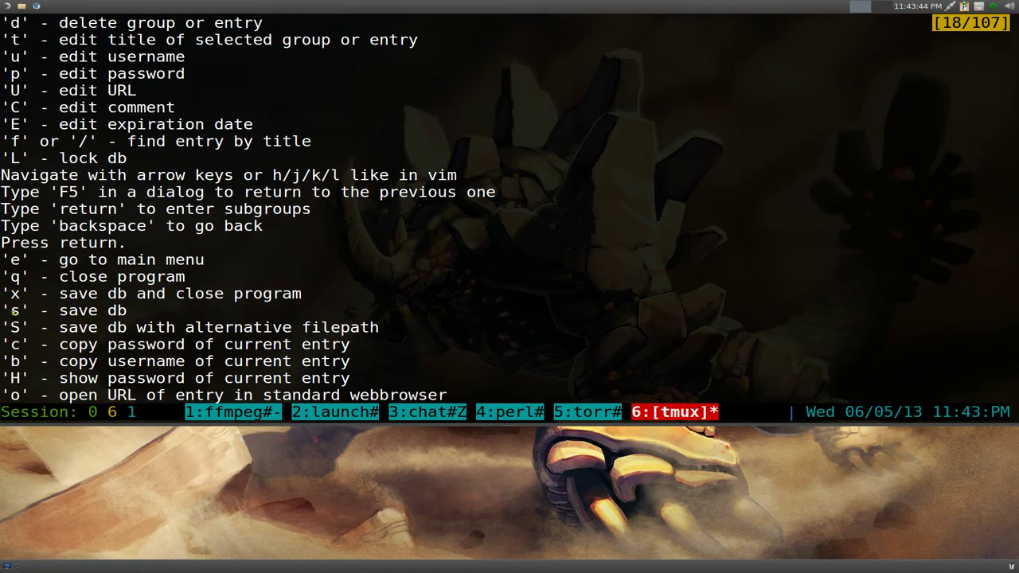
{"action": "left_click_drag", "start_coordinate": [107, 293], "coordinate": [121, 317]}
{"action": "left_click_drag", "start_coordinate": [9, 328], "coordinate": [380, 327]}
{"action": "left_click_drag", "start_coordinate": [19, 294], "coordinate": [300, 294]}
{"action": "left_click_drag", "start_coordinate": [11, 310], "coordinate": [159, 309]}
- Close the help and save mypass.kdb
{"action": "key", "text": "q"}
{"action": "key", "text": "Return"}
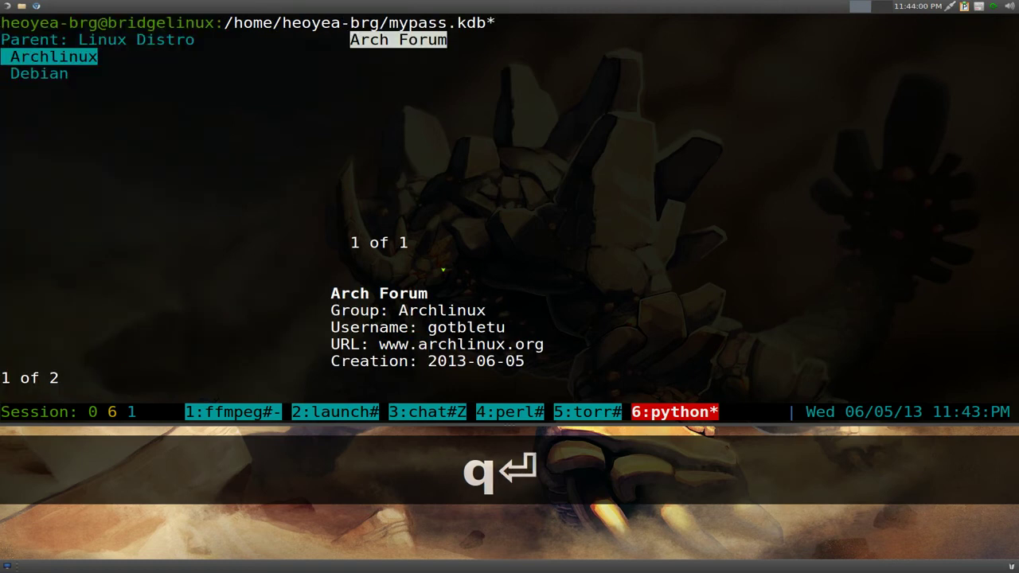
{"action": "key", "text": "s"}
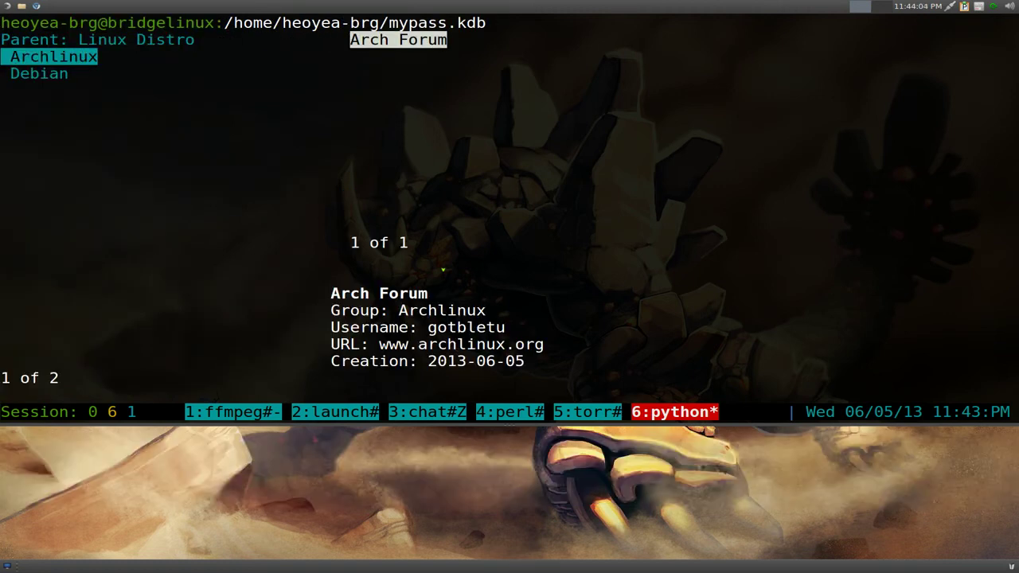
{"action": "key", "text": "s"}
{"action": "key", "text": "s"}
{"action": "key", "text": "s"}
{"action": "key", "text": "s"}
{"action": "key", "text": "s"}
{"action": "key", "text": "s"}
- Review the copy-username and copy-password commands in help, then copy Arch Forum's username
{"action": "key", "text": "F1"}
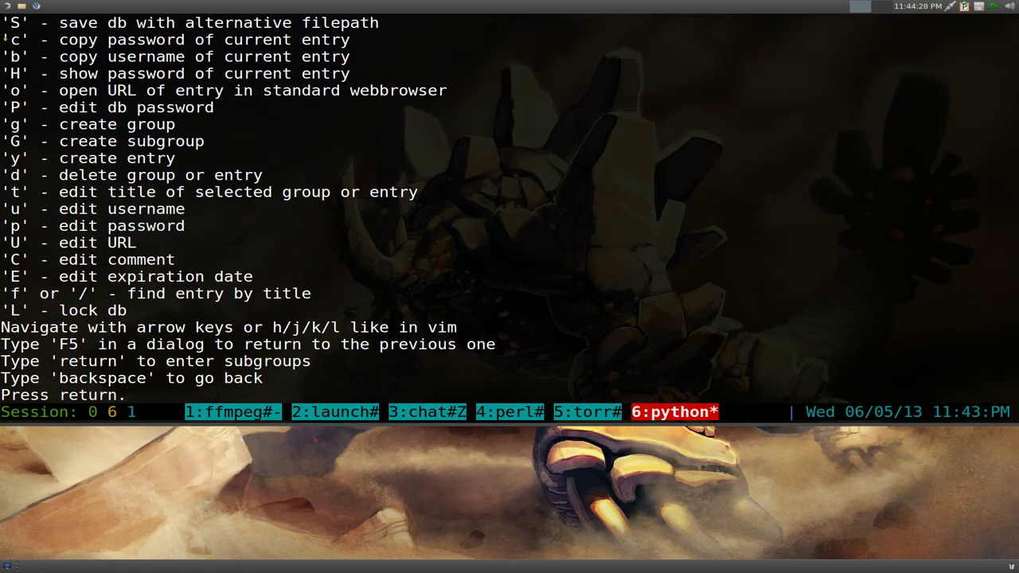
{"action": "left_click_drag", "start_coordinate": [5, 40], "coordinate": [352, 57]}
{"action": "left_click_drag", "start_coordinate": [11, 39], "coordinate": [355, 42]}
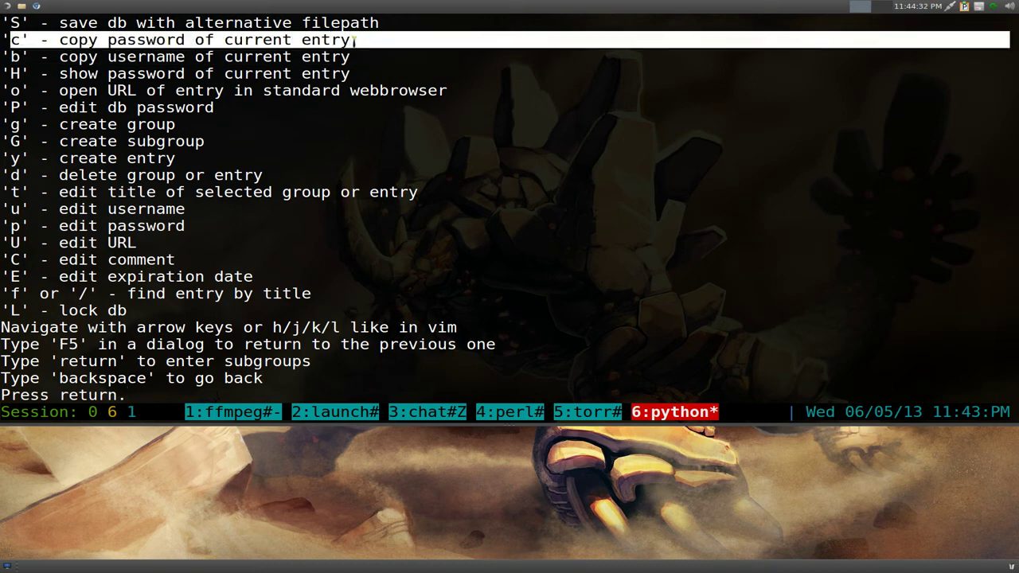
{"action": "left_click", "coordinate": [299, 57]}
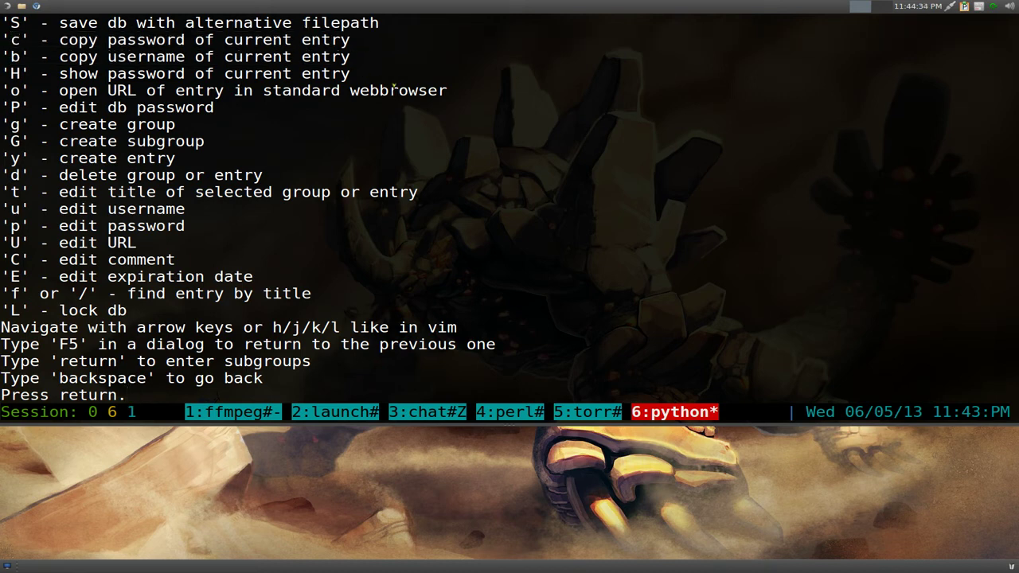
{"action": "left_click_drag", "start_coordinate": [11, 57], "coordinate": [177, 57]}
{"action": "double_click", "coordinate": [145, 57]}
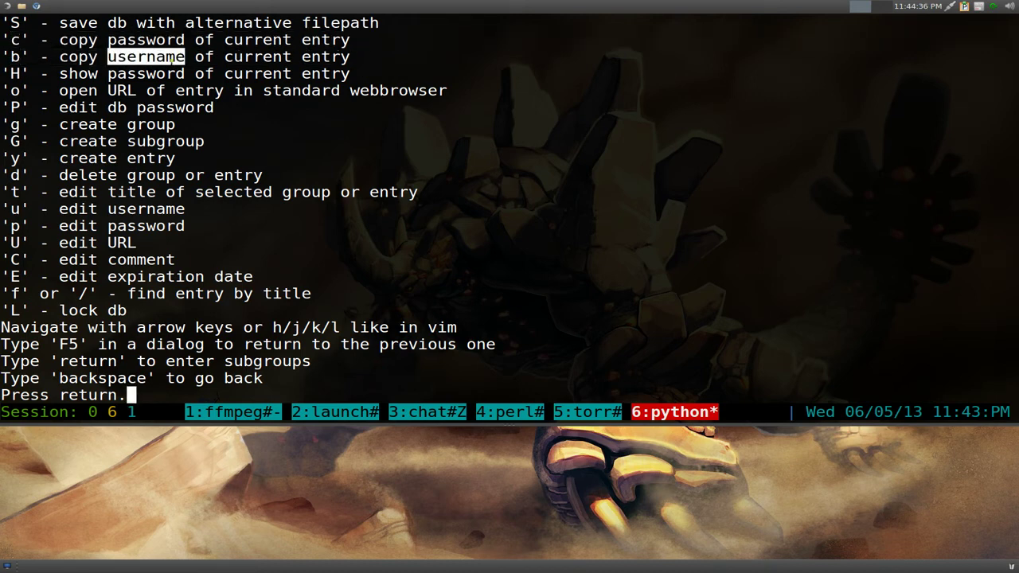
{"action": "double_click", "coordinate": [163, 39]}
{"action": "left_click", "coordinate": [190, 62]}
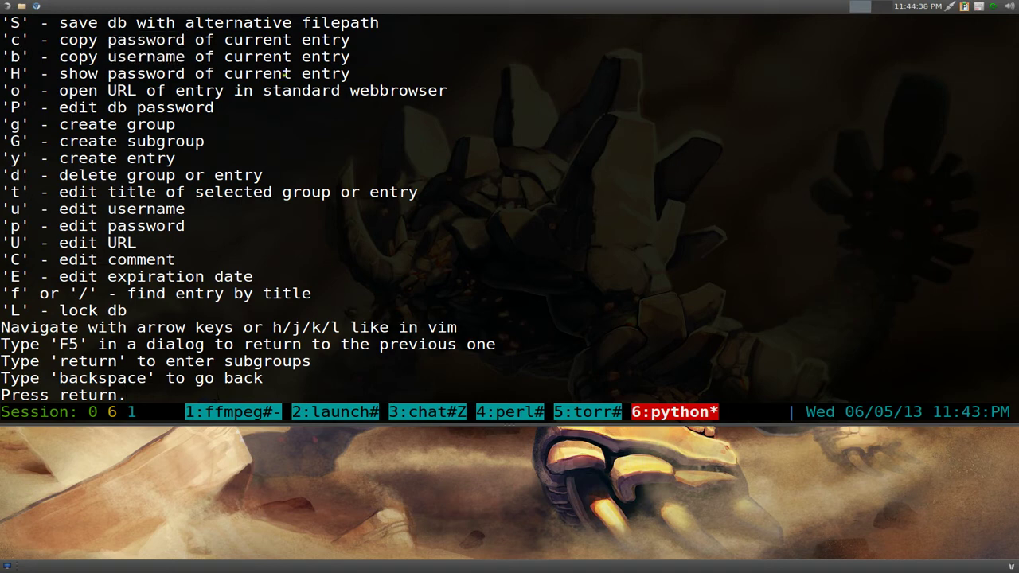
{"action": "key", "text": "Return"}
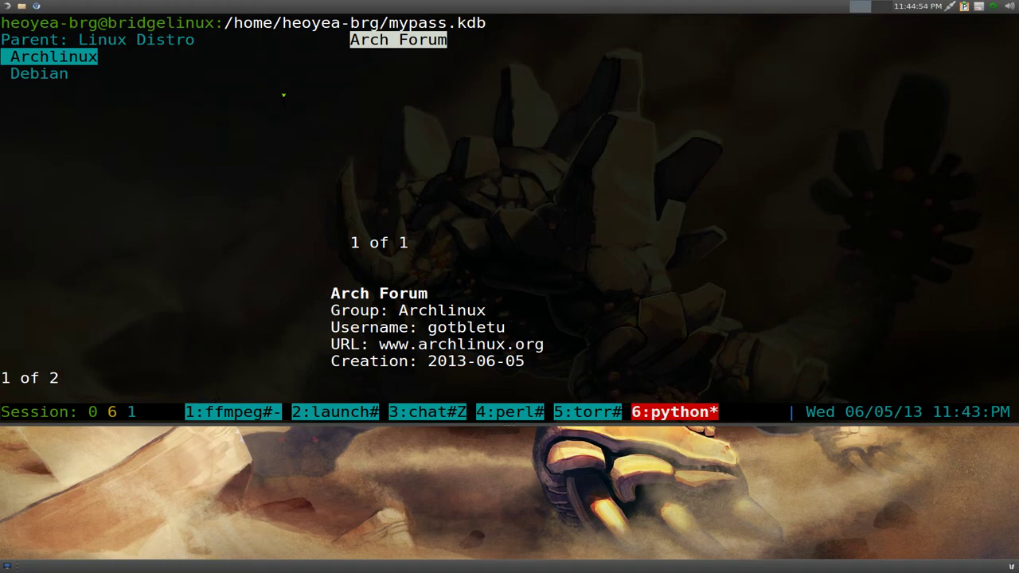
{"action": "key", "text": "b"}
- Launch Leafpad and paste the Arch Forum username on the first line
{"action": "key", "text": "Menu"}
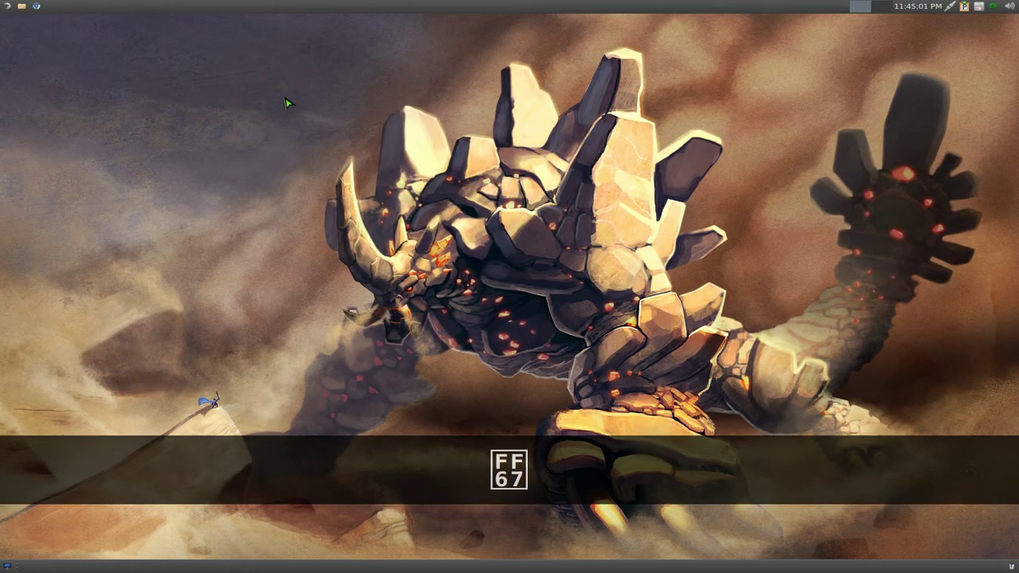
{"action": "key", "text": "super+space"}
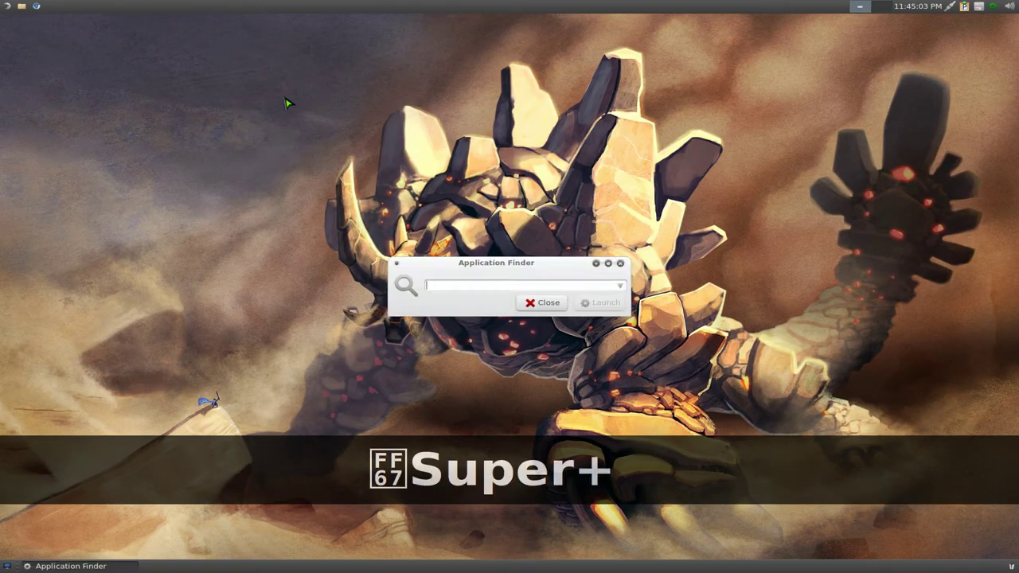
{"action": "type", "text": "leafpad"}
{"action": "key", "text": "Return"}
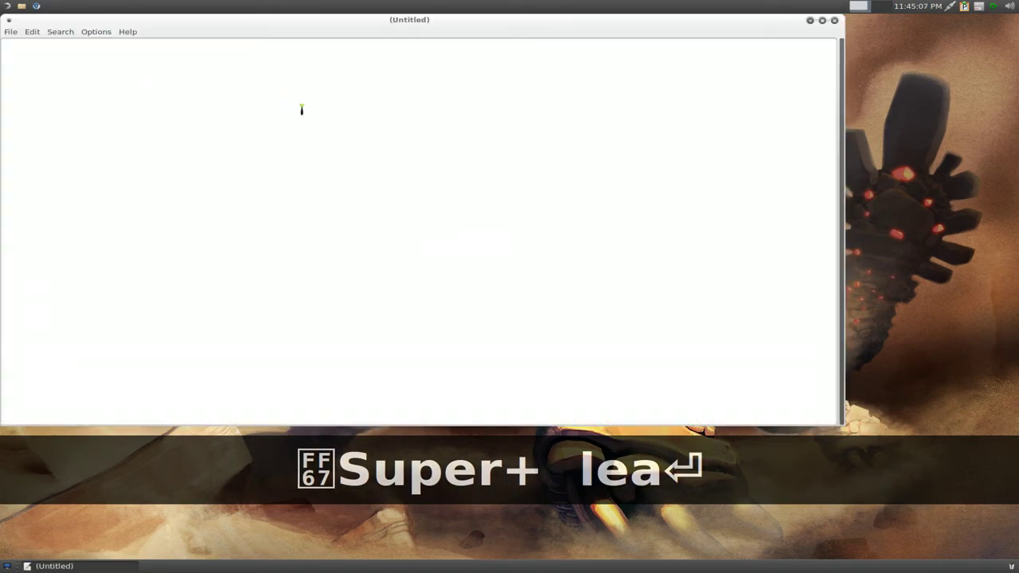
{"action": "type", "text": "gotbletu"}
{"action": "key", "text": "Return"}
{"action": "key", "text": "Return"}
{"action": "key", "text": "Return"}
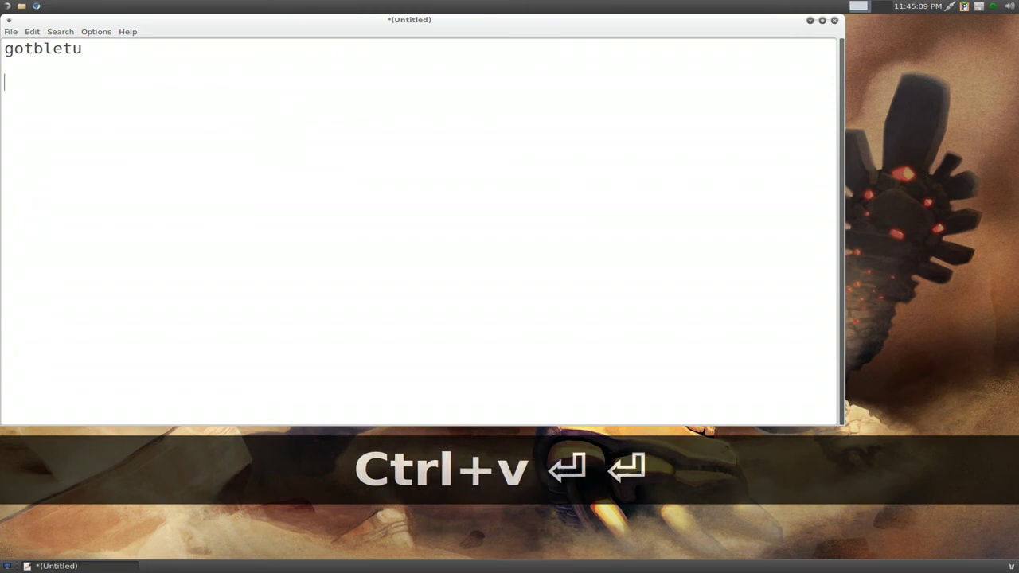
- Copy the Arch Forum password in KeePassC and paste it below the username in Leafpad
{"action": "key", "text": "Menu"}
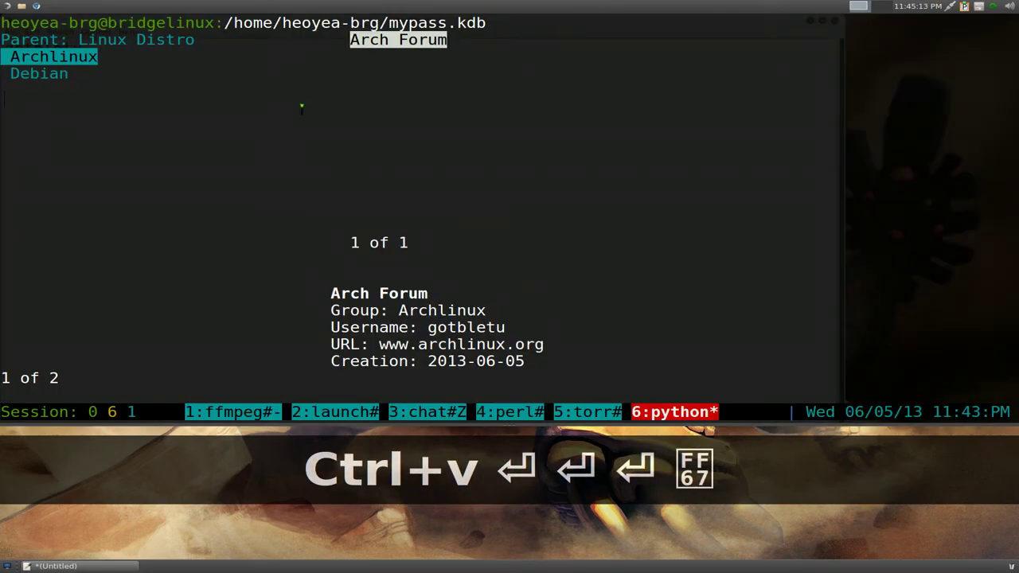
{"action": "key", "text": "Tab"}
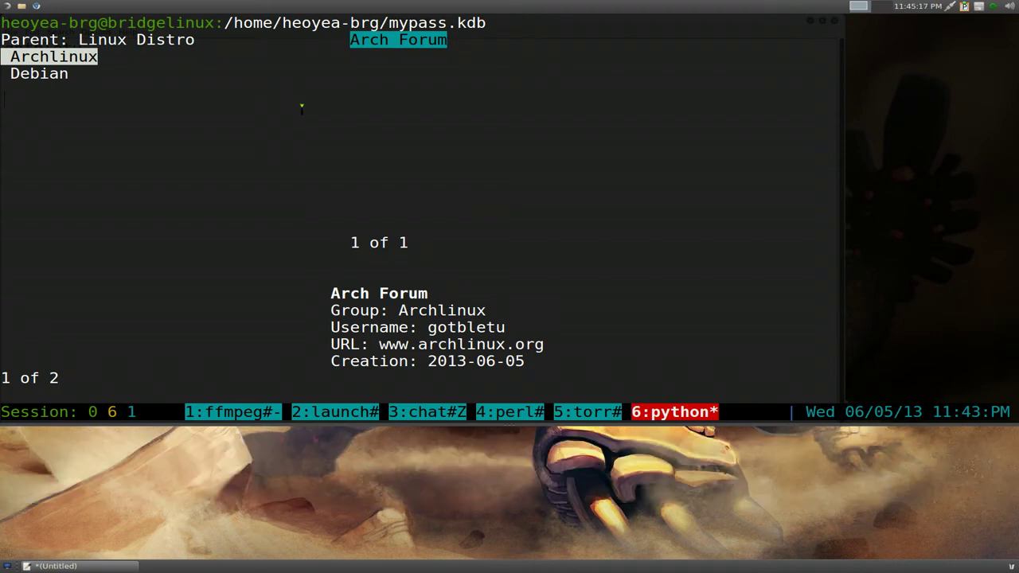
{"action": "key", "text": "c"}
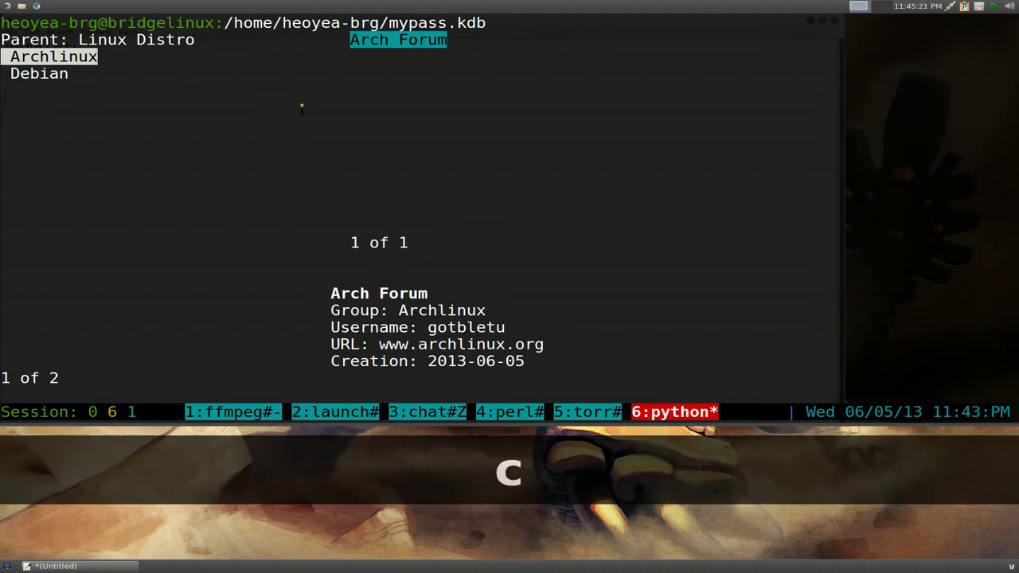
{"action": "key", "text": "Menu"}
{"action": "type", "text": "asdfgh"}
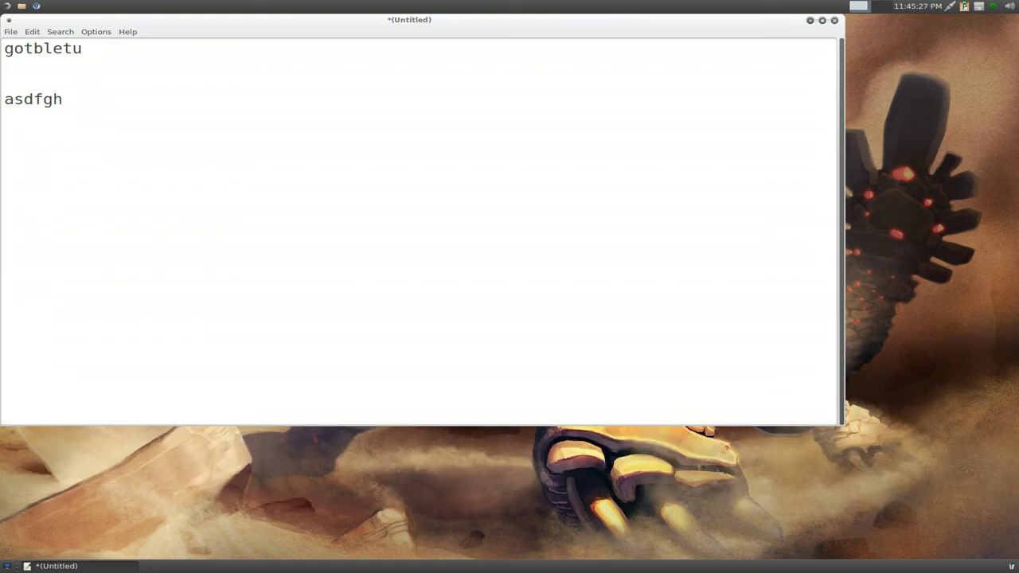
{"action": "key", "text": "Menu"}
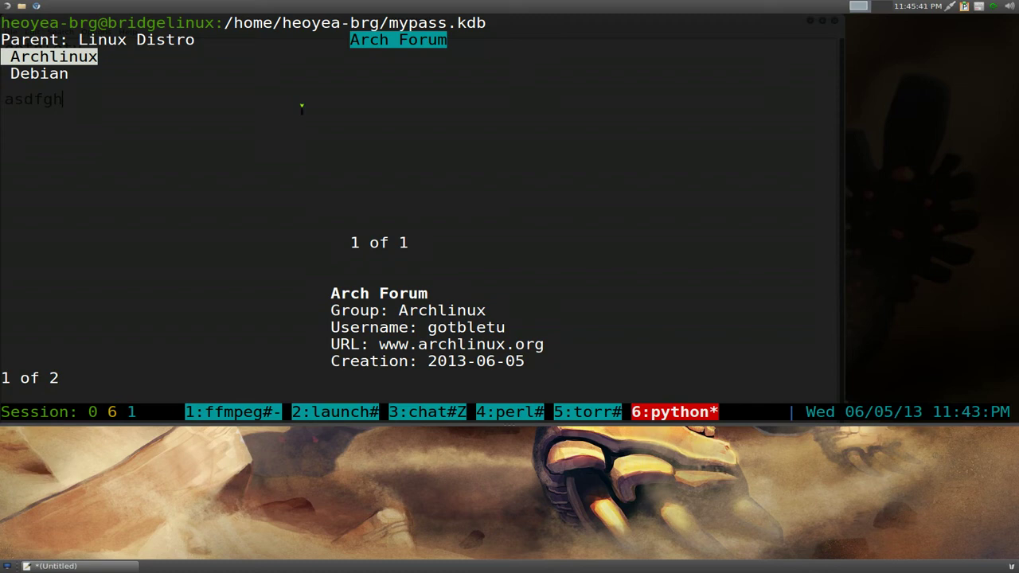
- Inspect the clipboard history from the tray icon, then drop down the KeePassC terminal again
{"action": "key", "text": "Menu"}
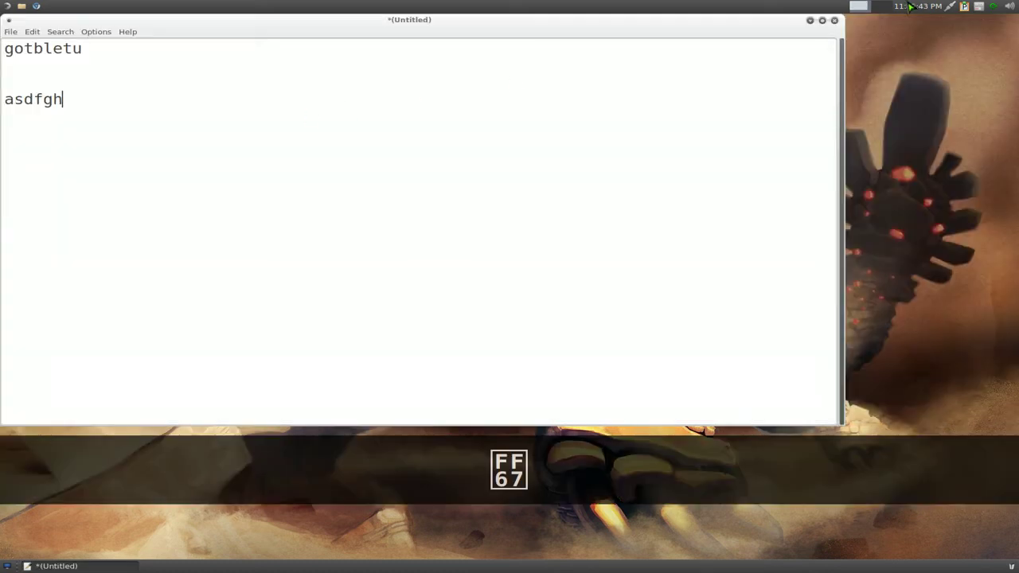
{"action": "right_click", "coordinate": [966, 8]}
{"action": "left_click", "coordinate": [966, 8]}
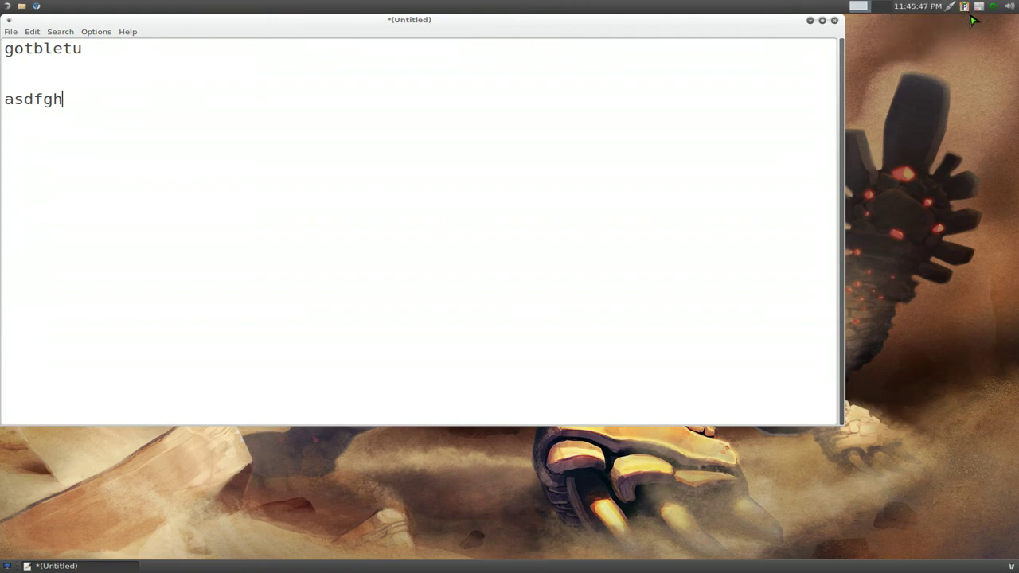
{"action": "left_click", "coordinate": [968, 11]}
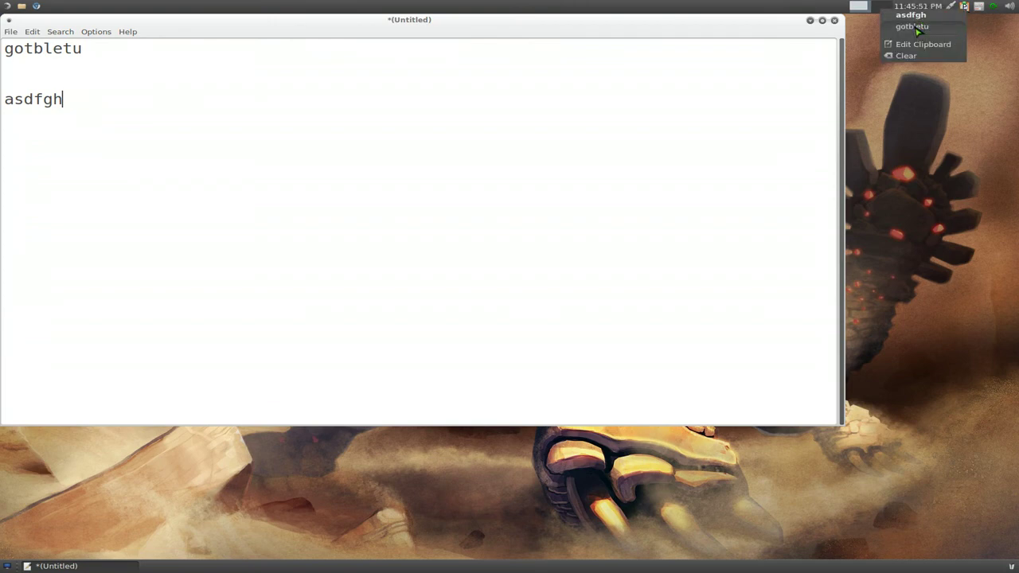
{"action": "left_click", "coordinate": [986, 40]}
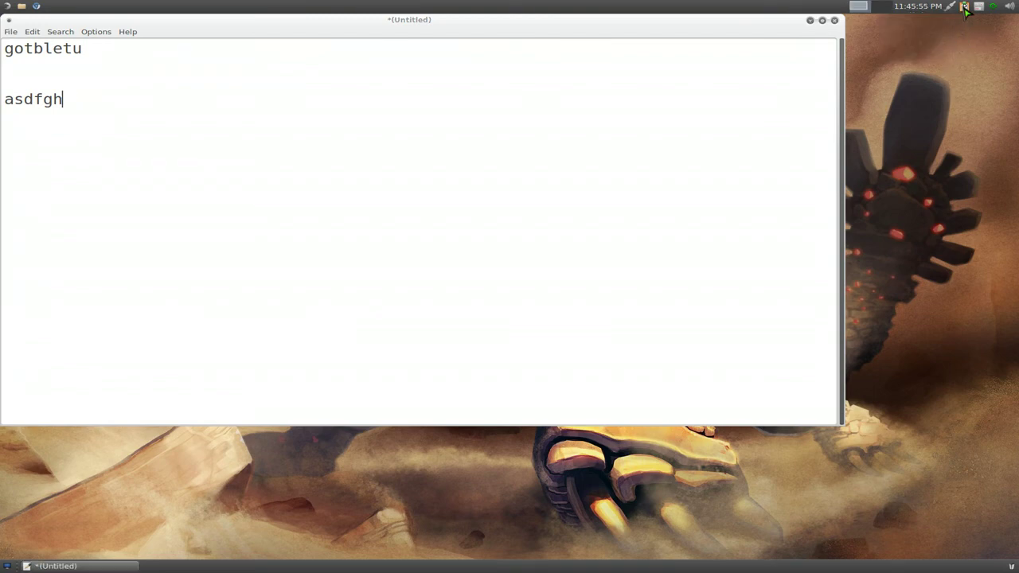
{"action": "key", "text": "F12"}
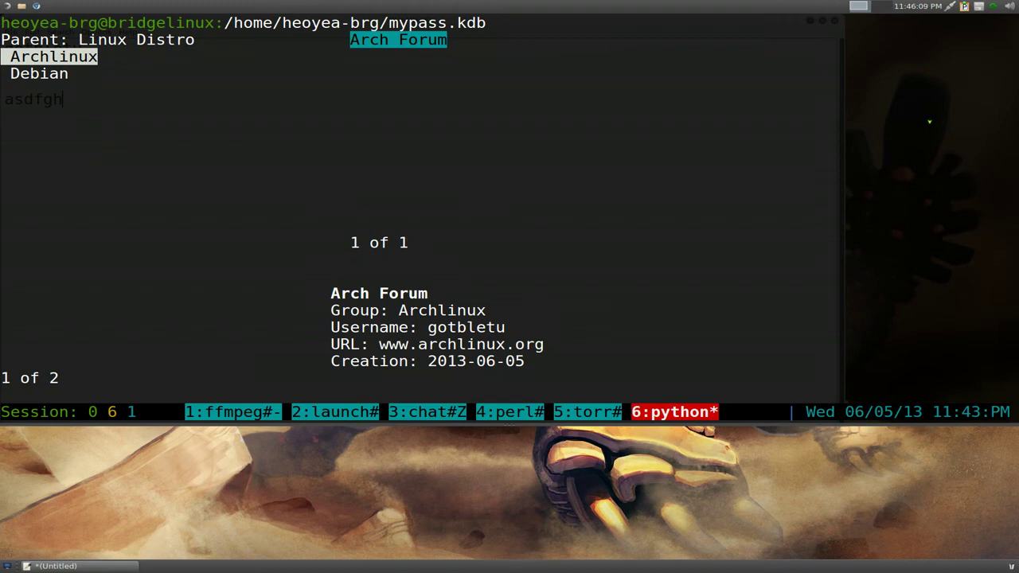
- Search entry titles for 'yout'
{"action": "key", "text": "slash"}
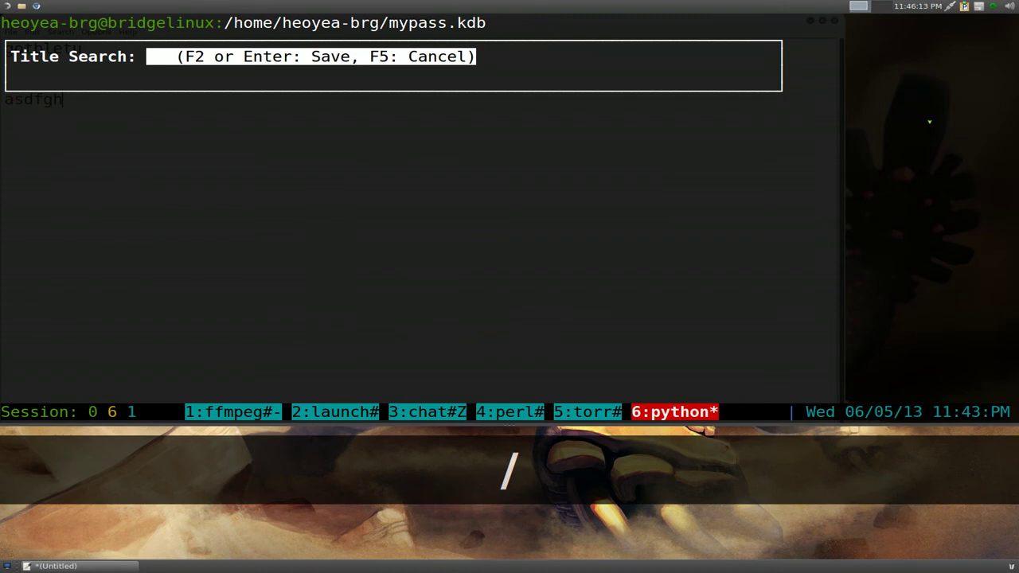
{"action": "type", "text": "yout"}
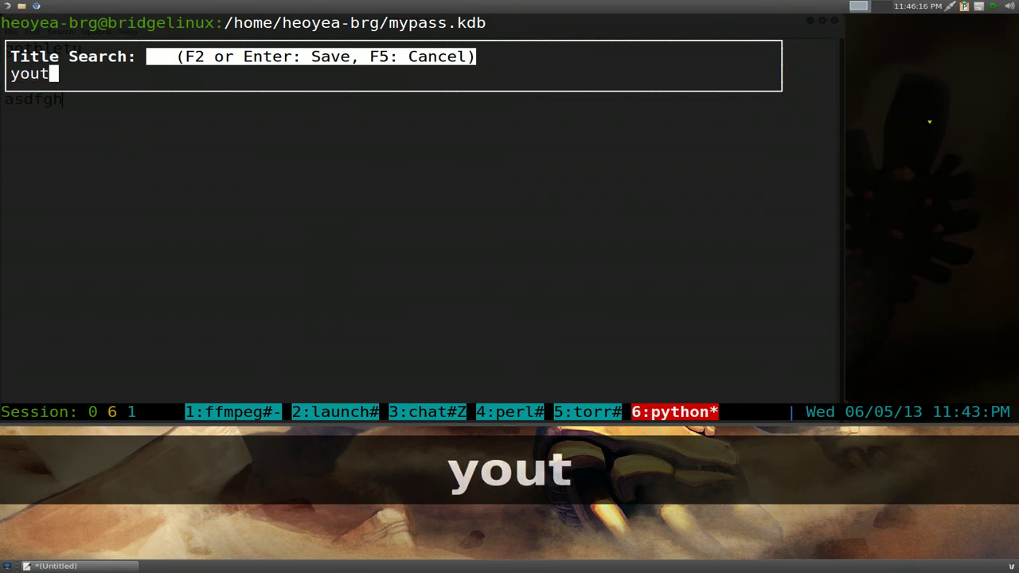
{"action": "key", "text": "Return"}
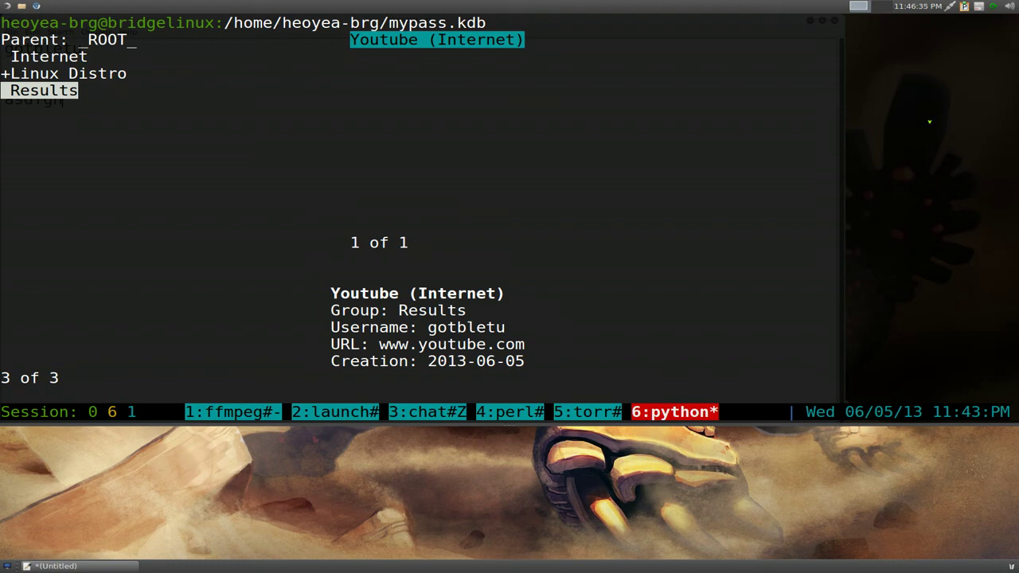
- Open the Linux Distro group and move focus to its entry list
{"action": "key", "text": "Tab"}
{"action": "key", "text": "Up"}
{"action": "key", "text": "Up"}
{"action": "key", "text": "Down"}
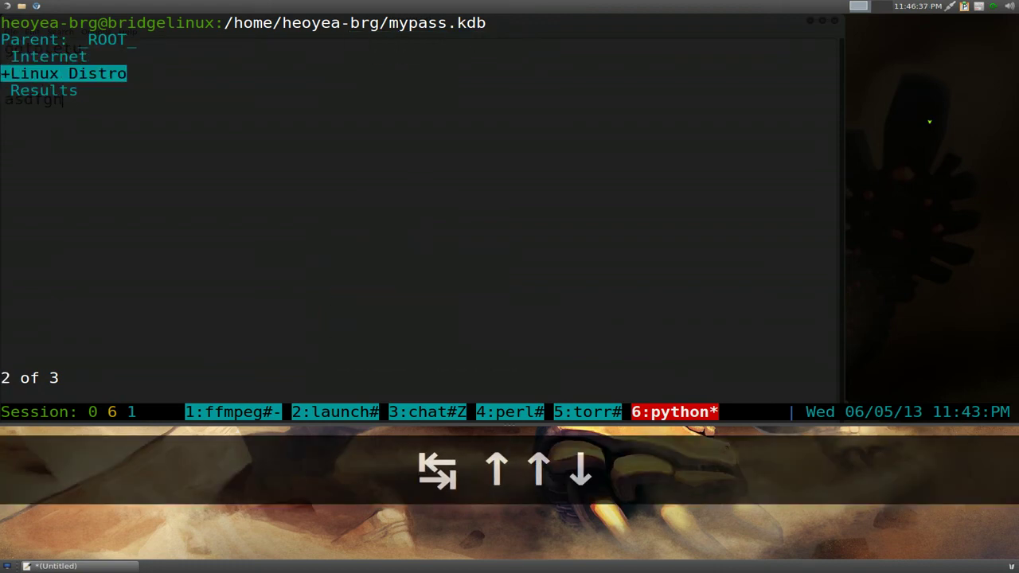
{"action": "key", "text": "Up"}
{"action": "key", "text": "Down"}
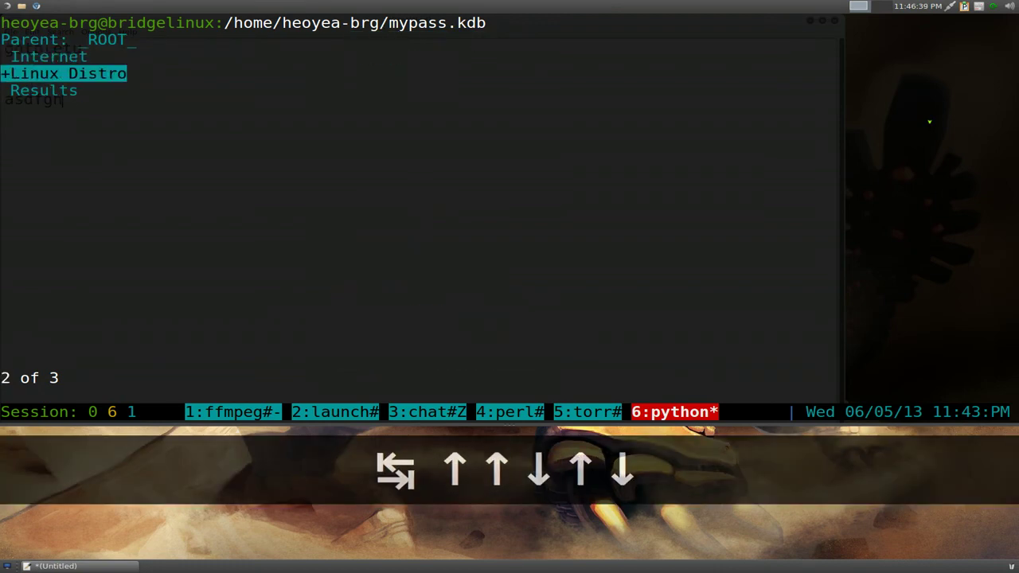
{"action": "key", "text": "Return"}
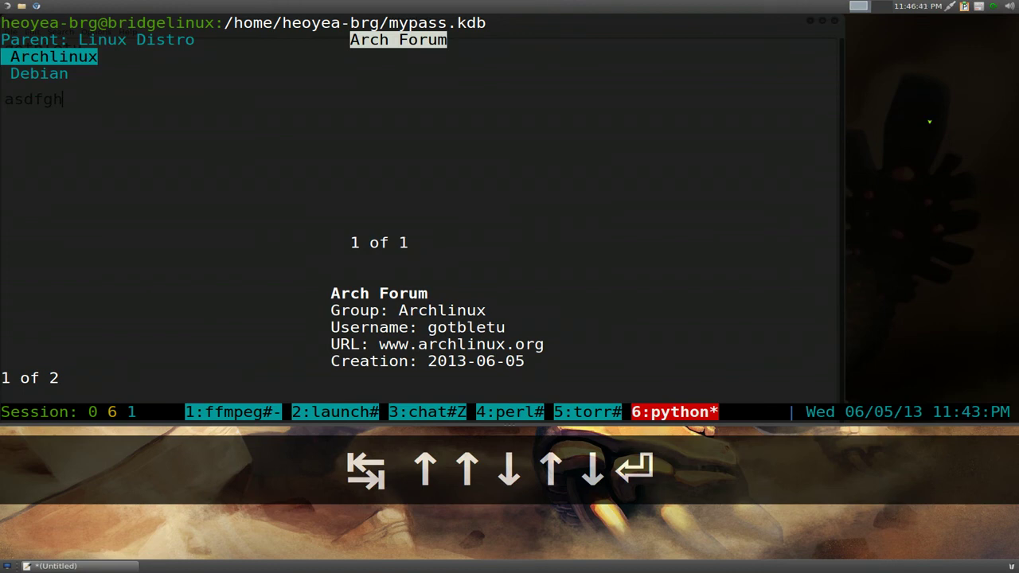
{"action": "key", "text": "Tab"}
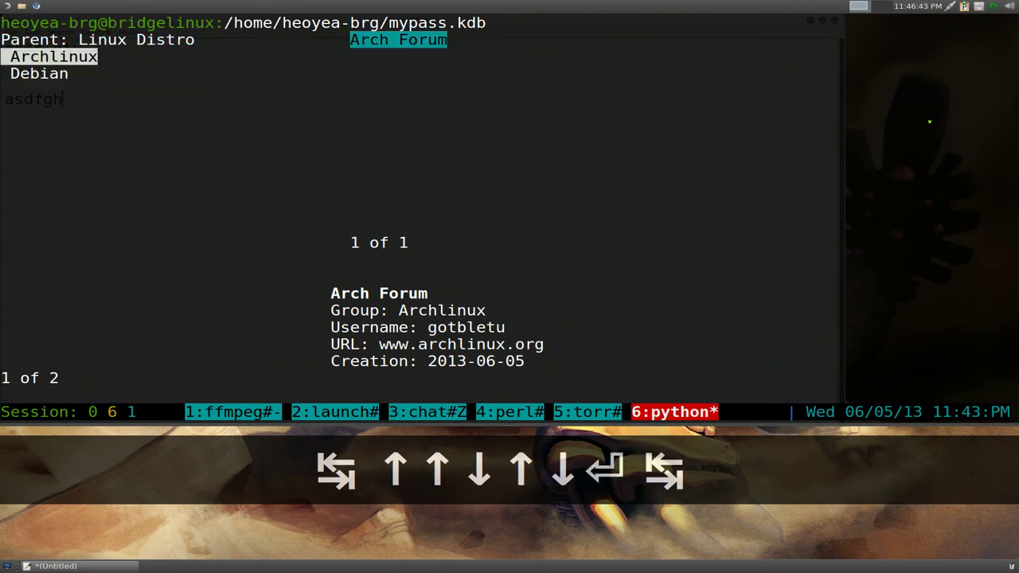
- Search entry titles for 'arch' to find the Arch Forum entry
{"action": "key", "text": "slash"}
{"action": "type", "text": "arch"}
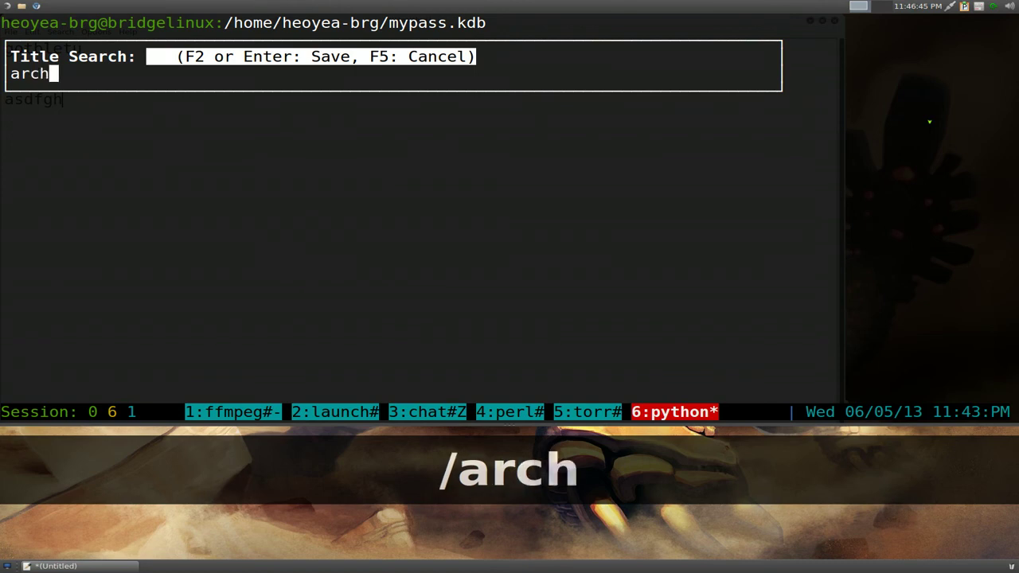
{"action": "key", "text": "Return"}
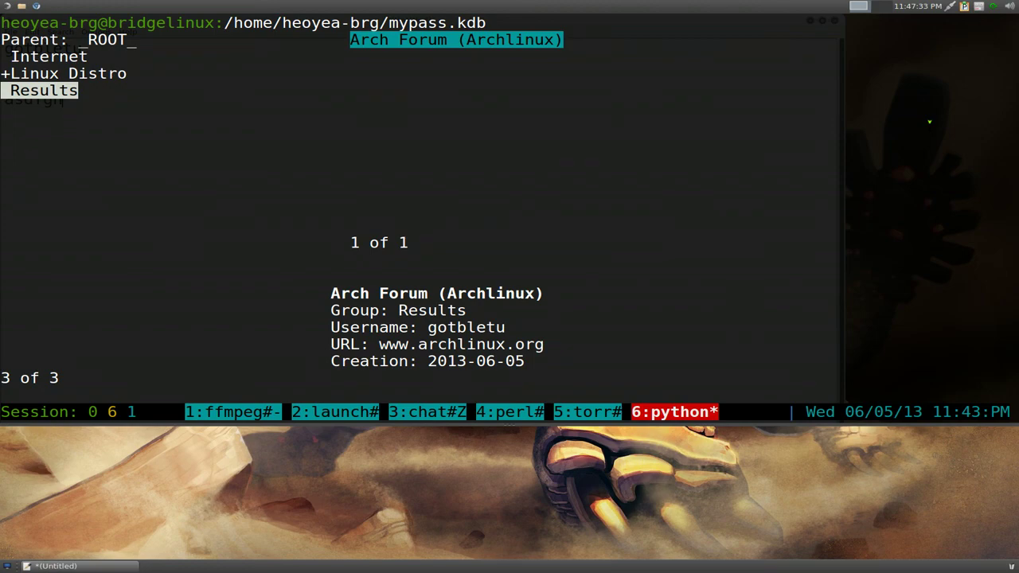
- View the F1 key-bindings help screen, then close it
{"action": "key", "text": "F1"}
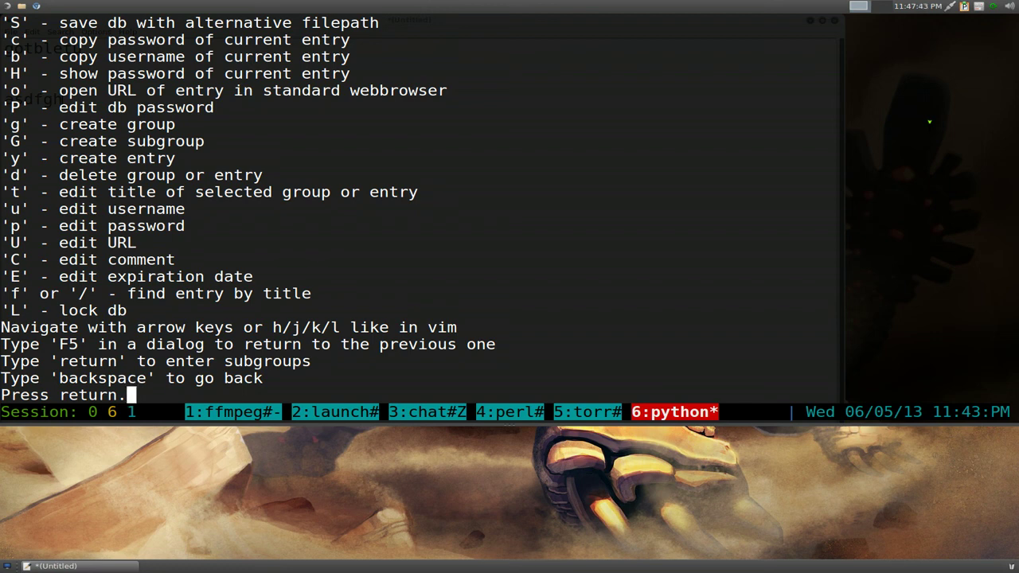
{"action": "key", "text": "Return"}
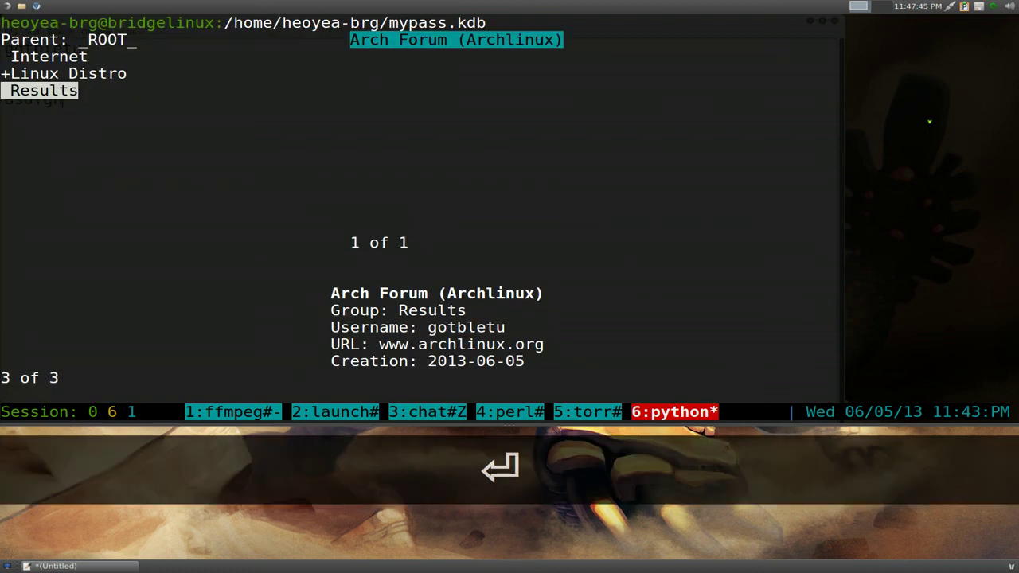
{"action": "key", "text": "Up"}
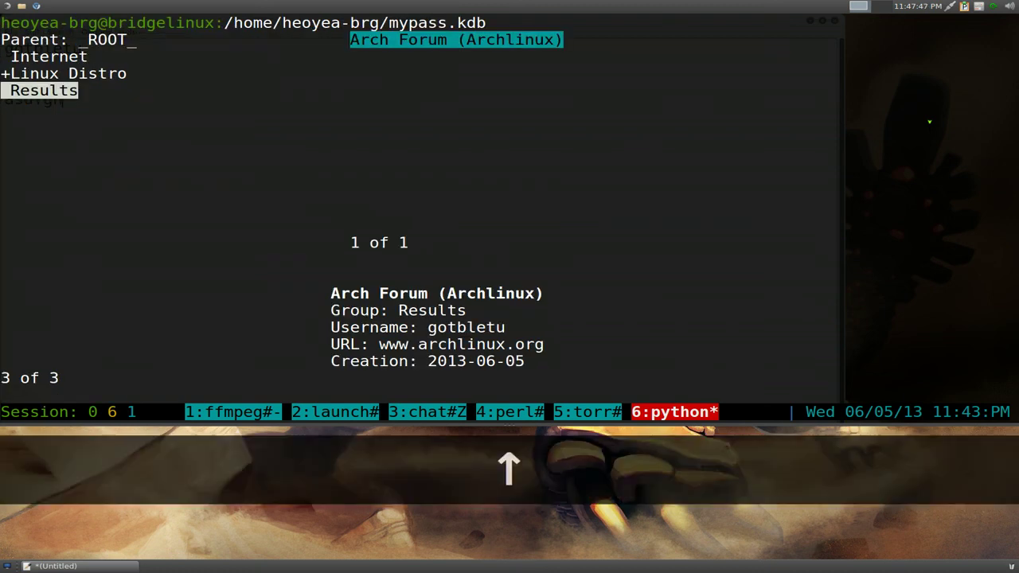
{"action": "key", "text": "Escape"}
{"action": "key", "text": "Escape"}
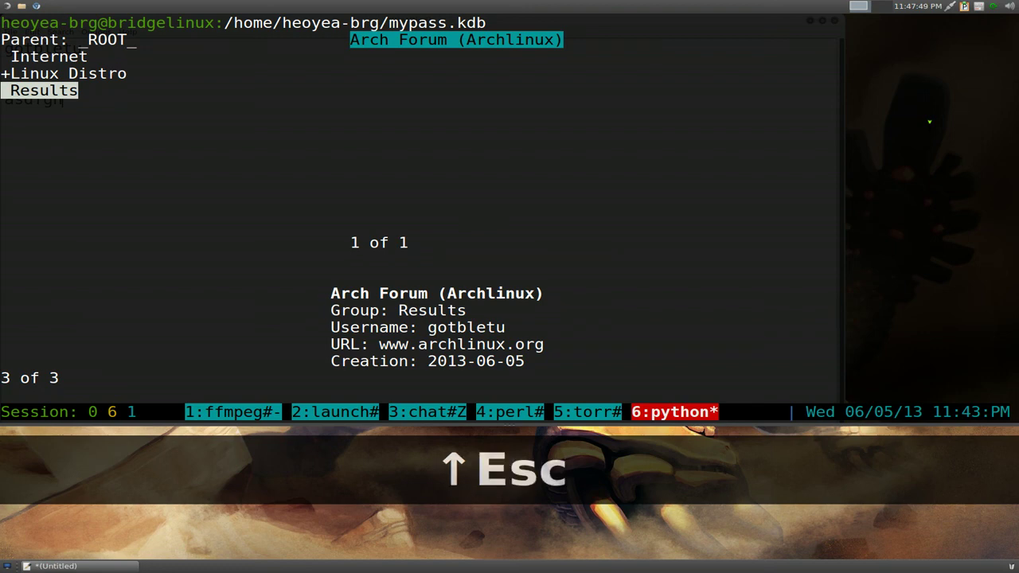
- Open the Linux Distro group and return to the root groups twice, then toggle focus between panes
{"action": "key", "text": "Tab"}
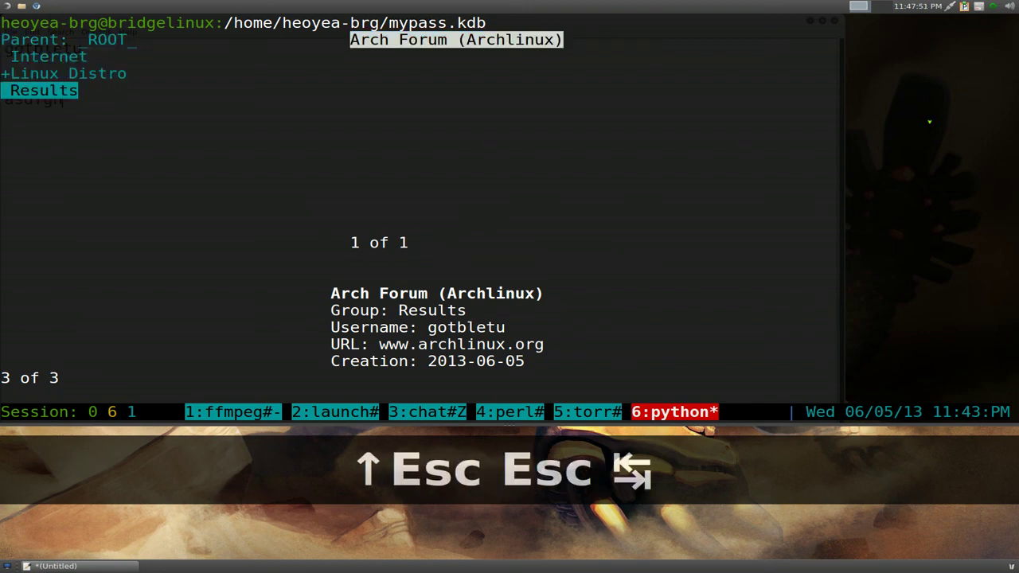
{"action": "key", "text": "Up"}
{"action": "key", "text": "Return"}
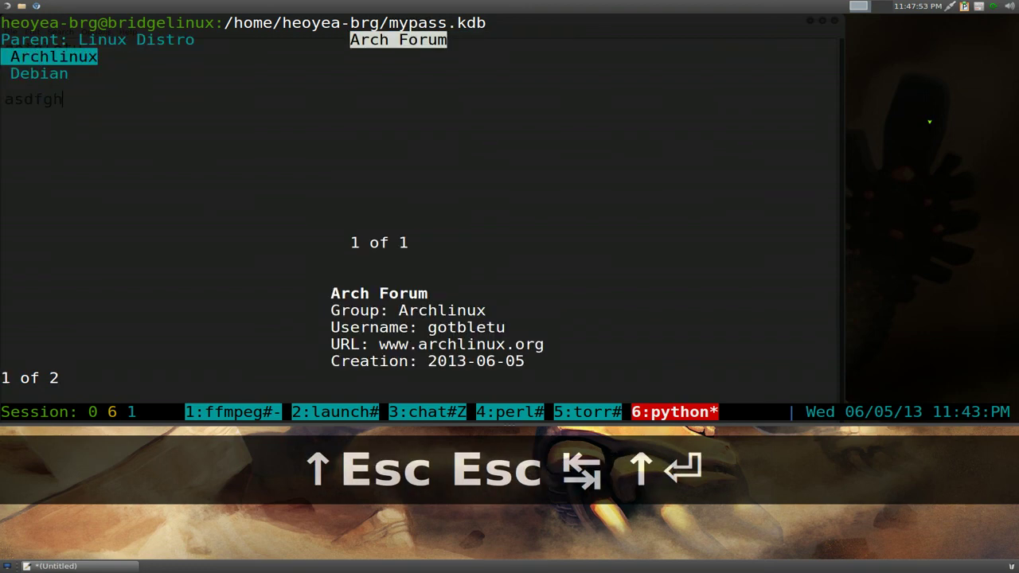
{"action": "key", "text": "Left"}
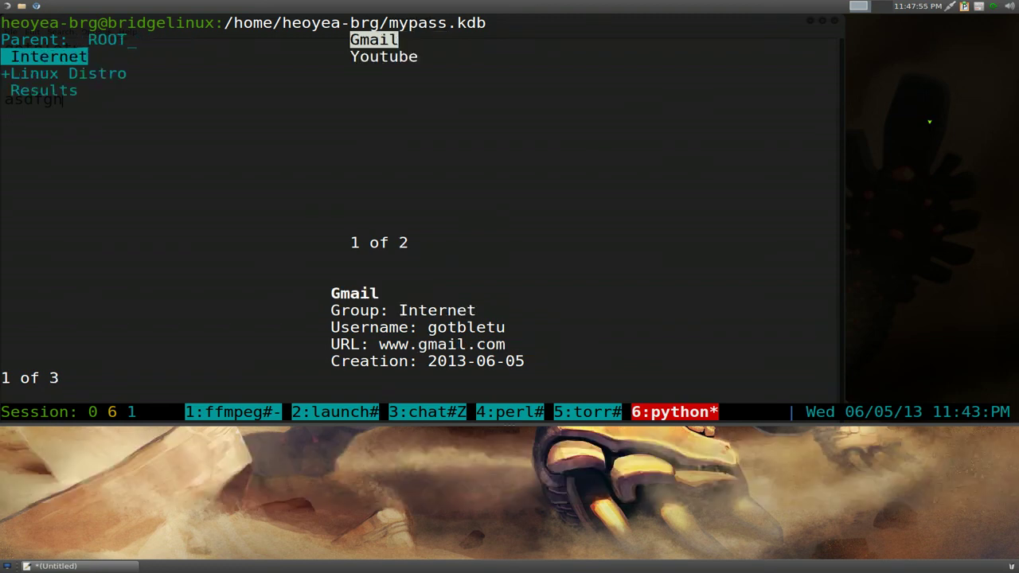
{"action": "key", "text": "Down"}
{"action": "key", "text": "Return"}
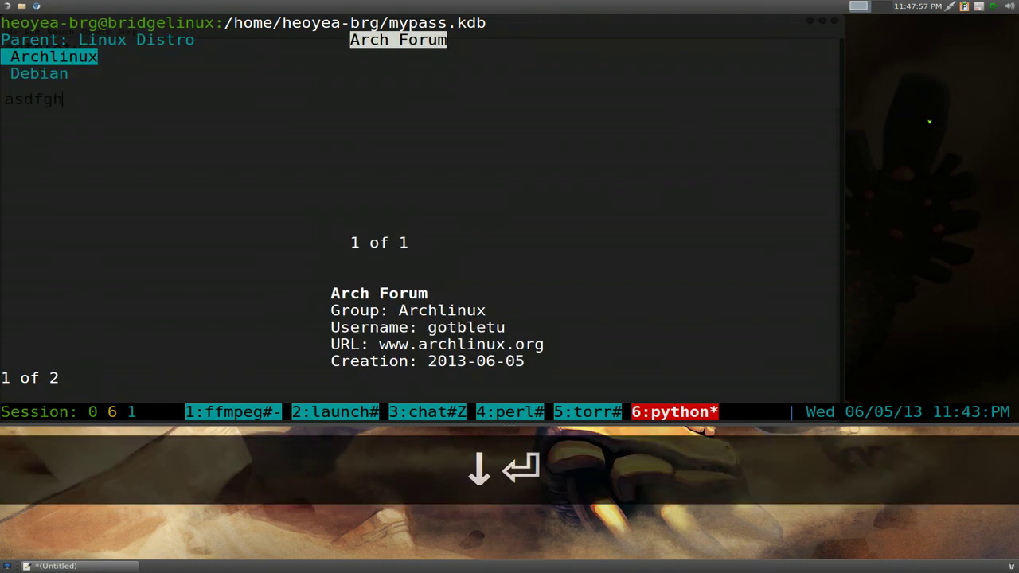
{"action": "key", "text": "Left"}
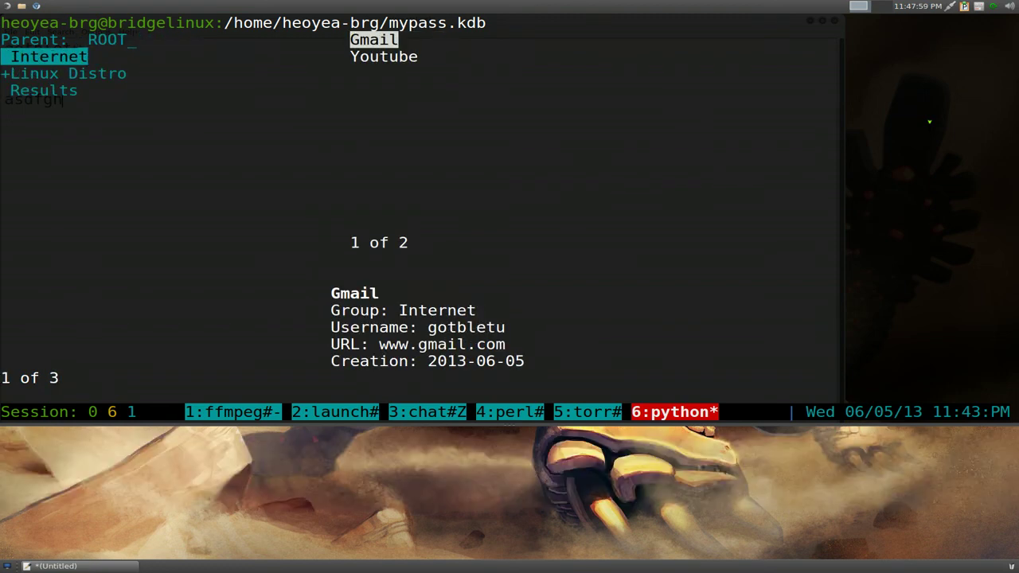
{"action": "key", "text": "Tab"}
{"action": "key", "text": "Tab"}
{"action": "key", "text": "Tab"}
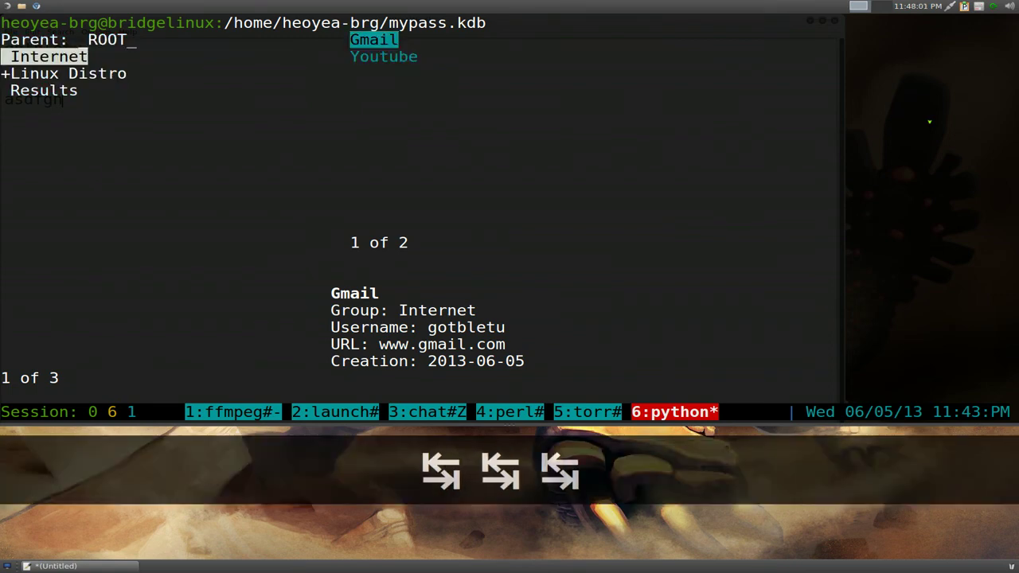
{"action": "key", "text": "Tab"}
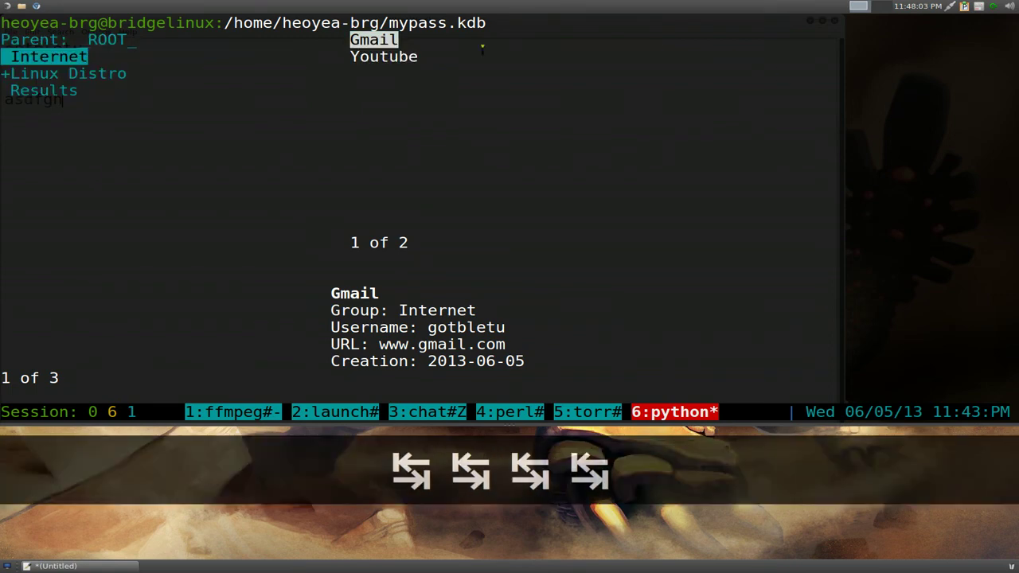
- Highlight the group names and the Gmail and Youtube entry names, then focus the Internet group
{"action": "left_click_drag", "start_coordinate": [2, 38], "coordinate": [32, 89]}
{"action": "left_click", "coordinate": [34, 89]}
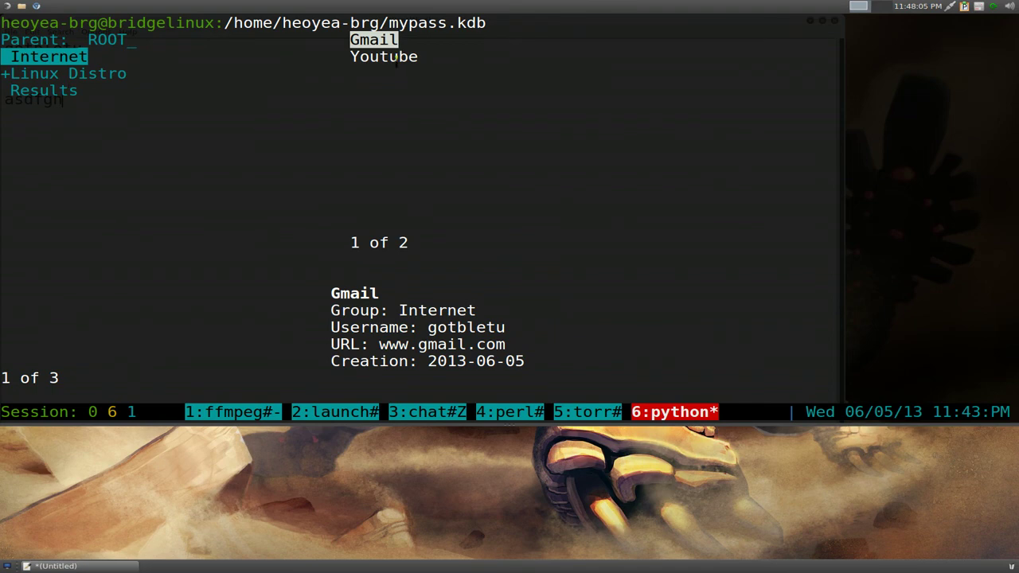
{"action": "left_click_drag", "start_coordinate": [350, 39], "coordinate": [417, 63]}
{"action": "left_click", "coordinate": [422, 62]}
{"action": "key", "text": "Tab"}
{"action": "key", "text": "Tab"}
{"action": "key", "text": "Tab"}
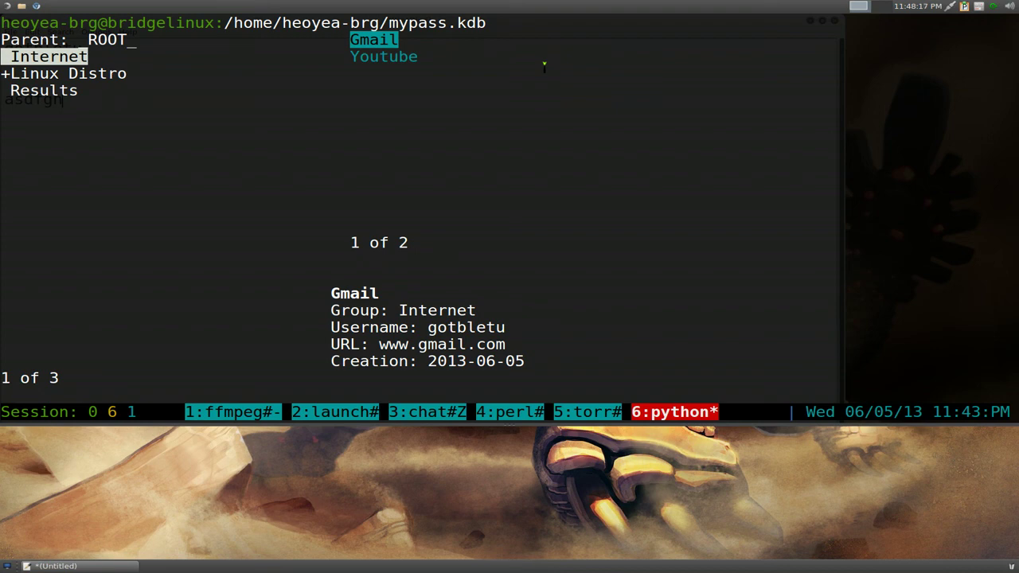
- Quit KeePassC with x and clear the zsh screen with Ctrl+L
{"action": "key", "text": "x"}
{"action": "key", "text": "ctrl+l"}
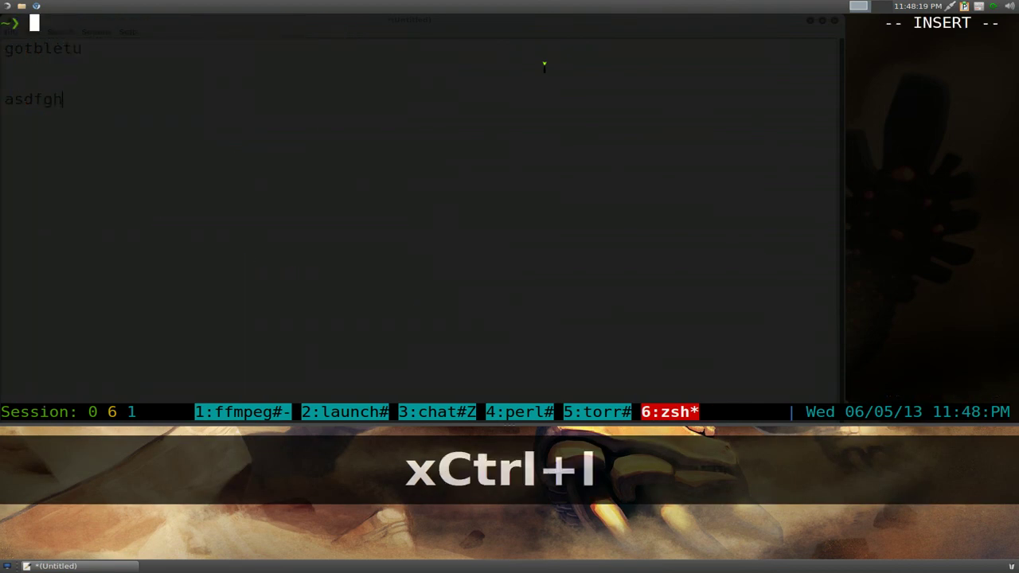